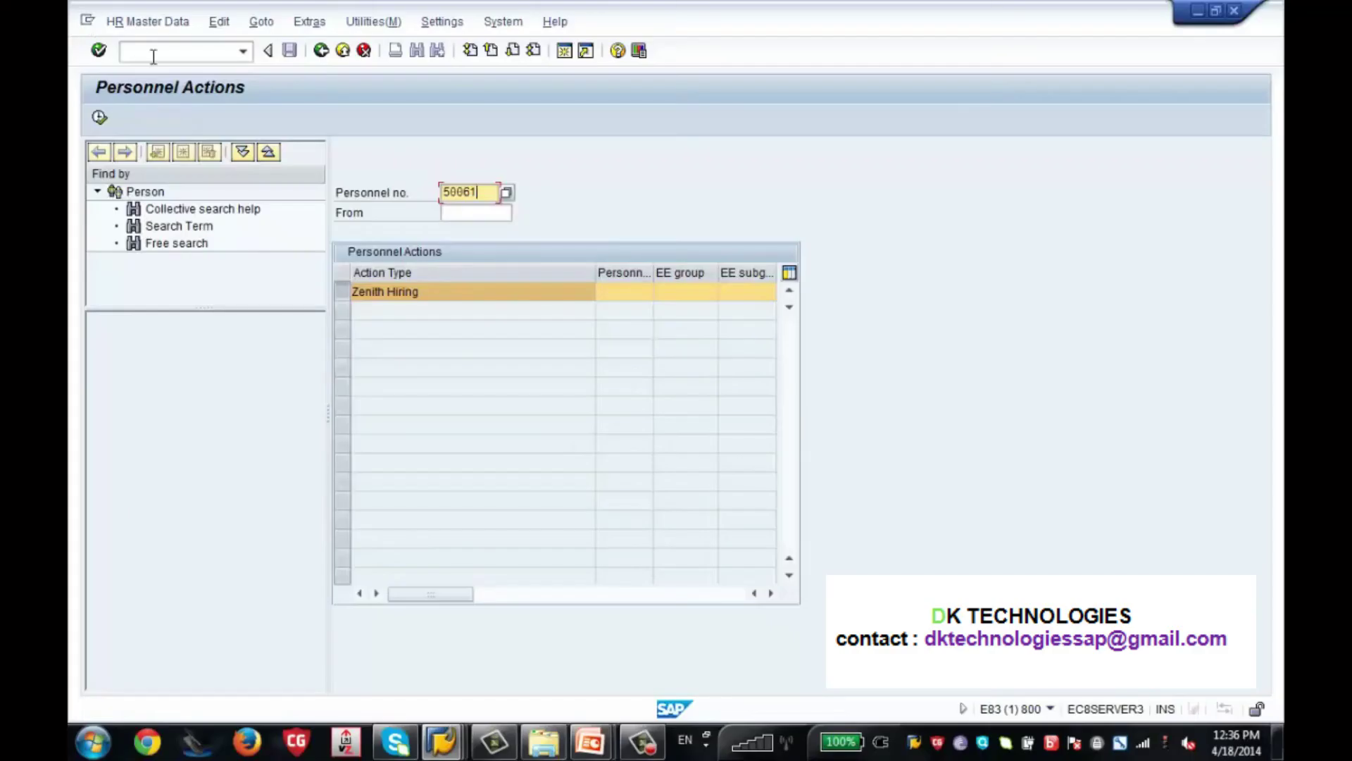
Leave Personnel Actions and launch Customizing: Execute Project with transaction /nspro.
left_click(153, 56)
type("/n")
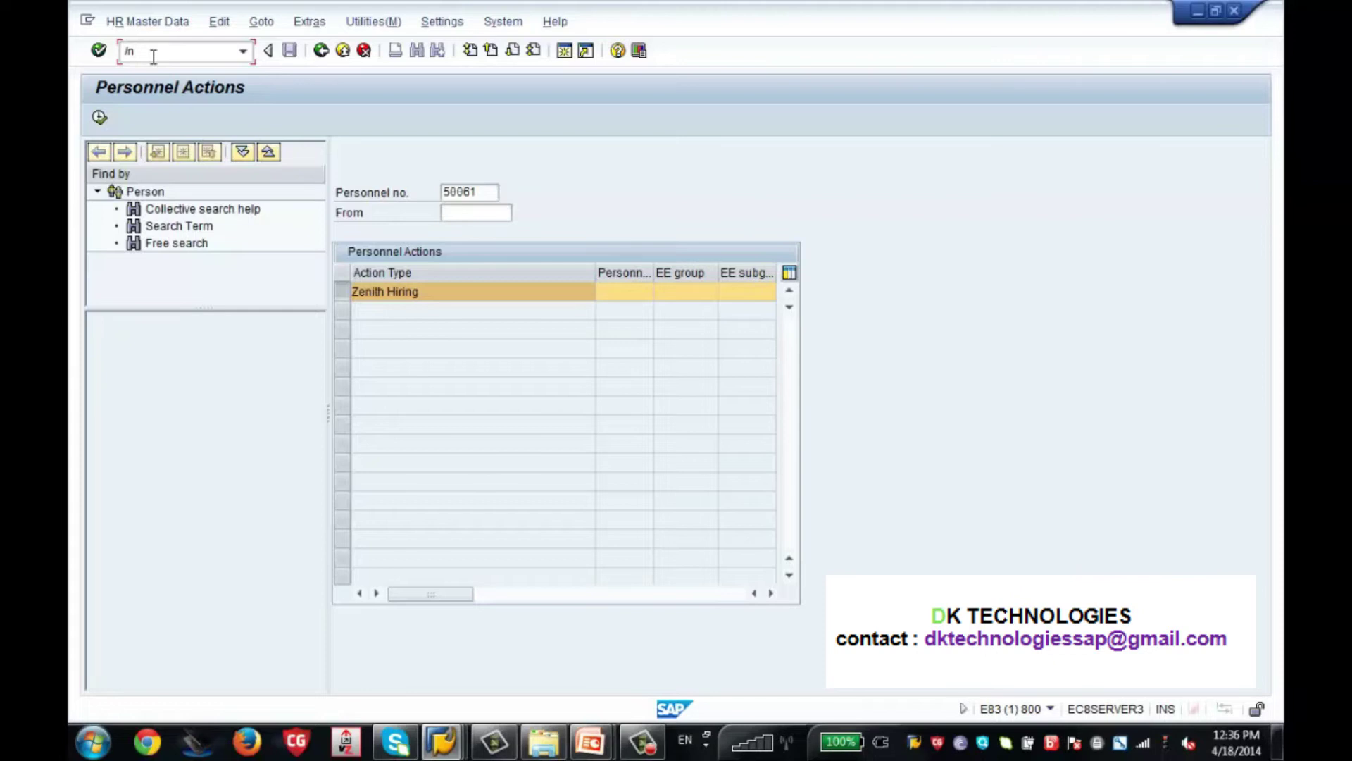
type("spro")
key("Return")
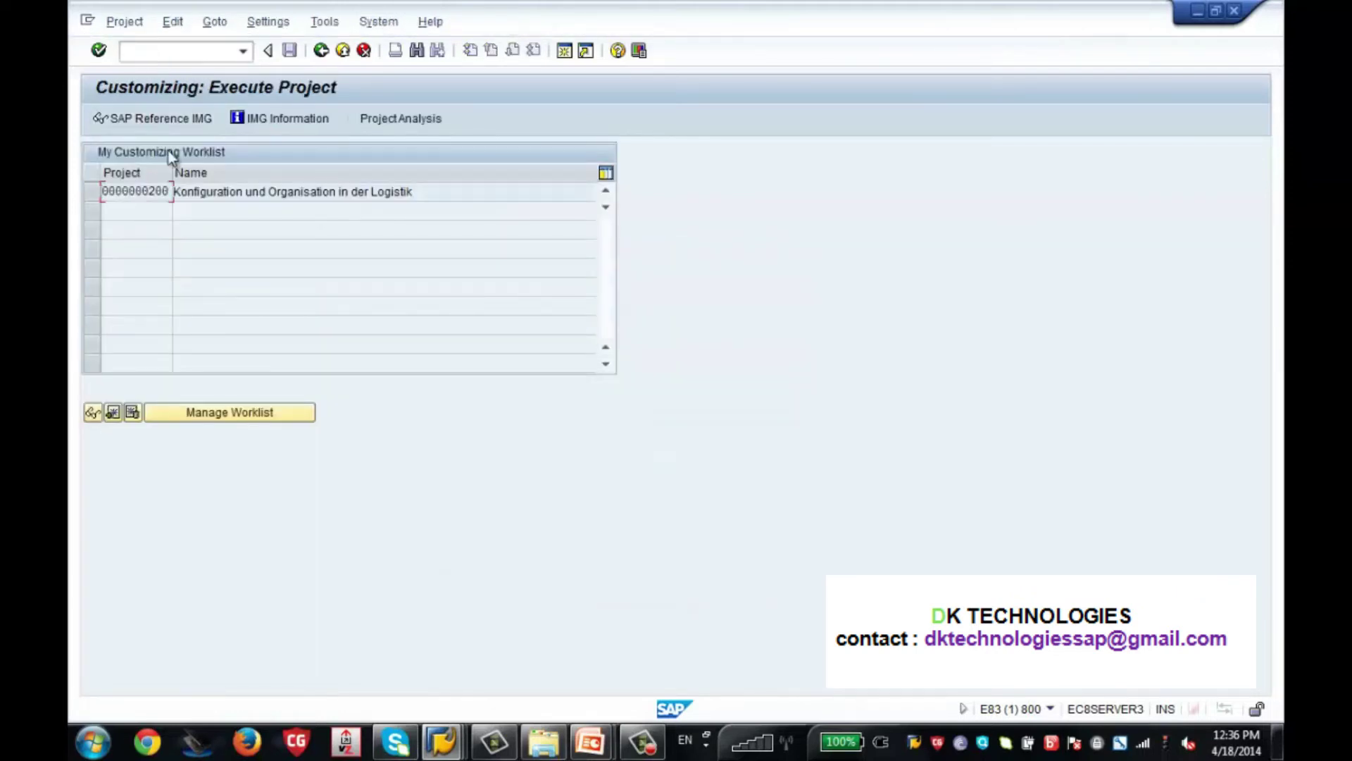
Open the SAP Reference IMG and expand Personnel Management > Personnel Administration.
left_click(189, 120)
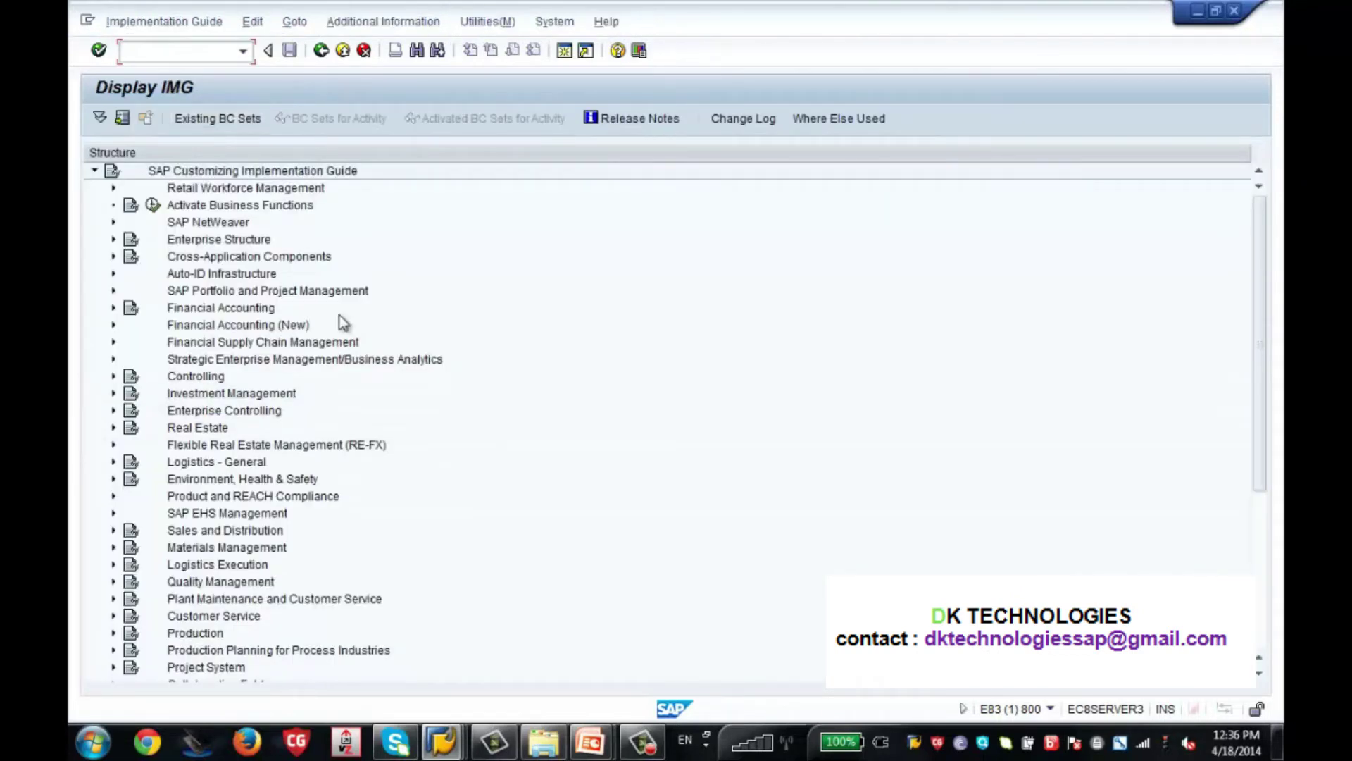
left_click(1258, 568)
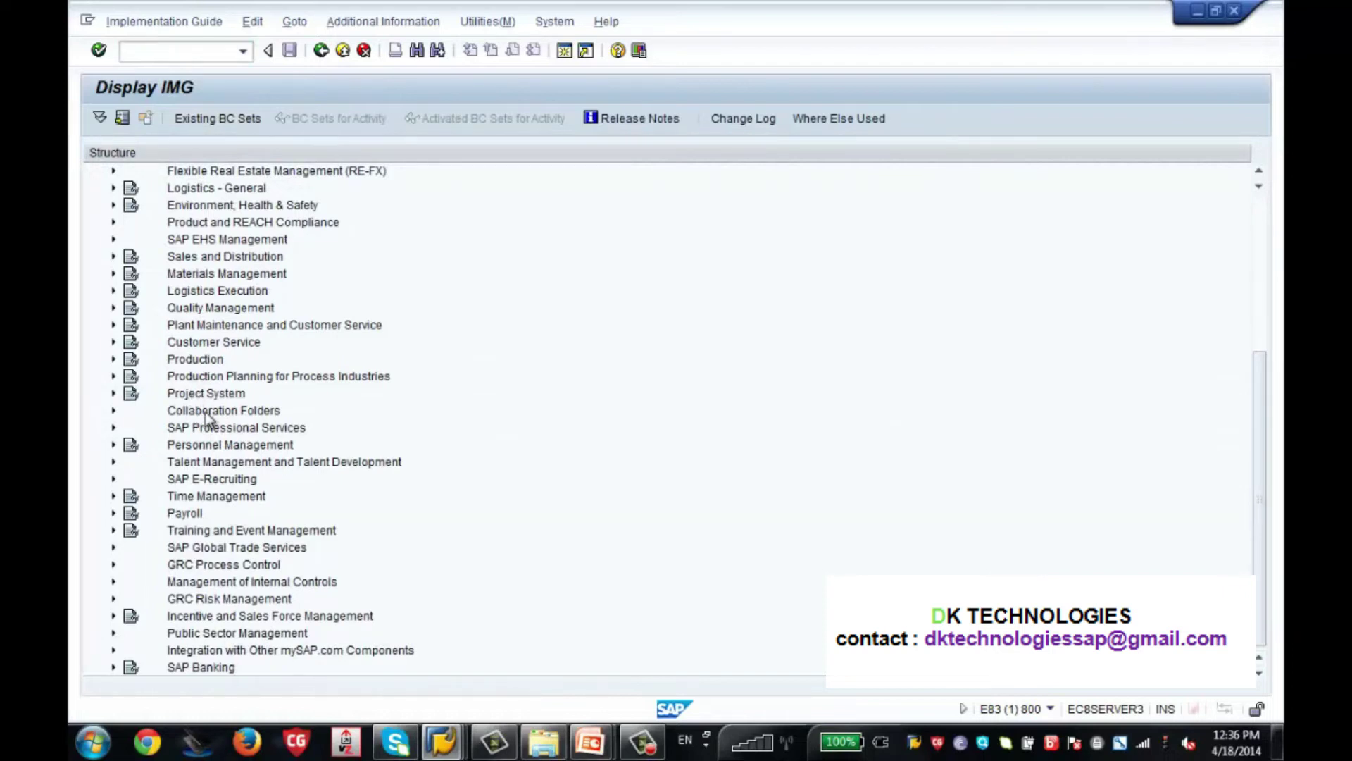
left_click(204, 445)
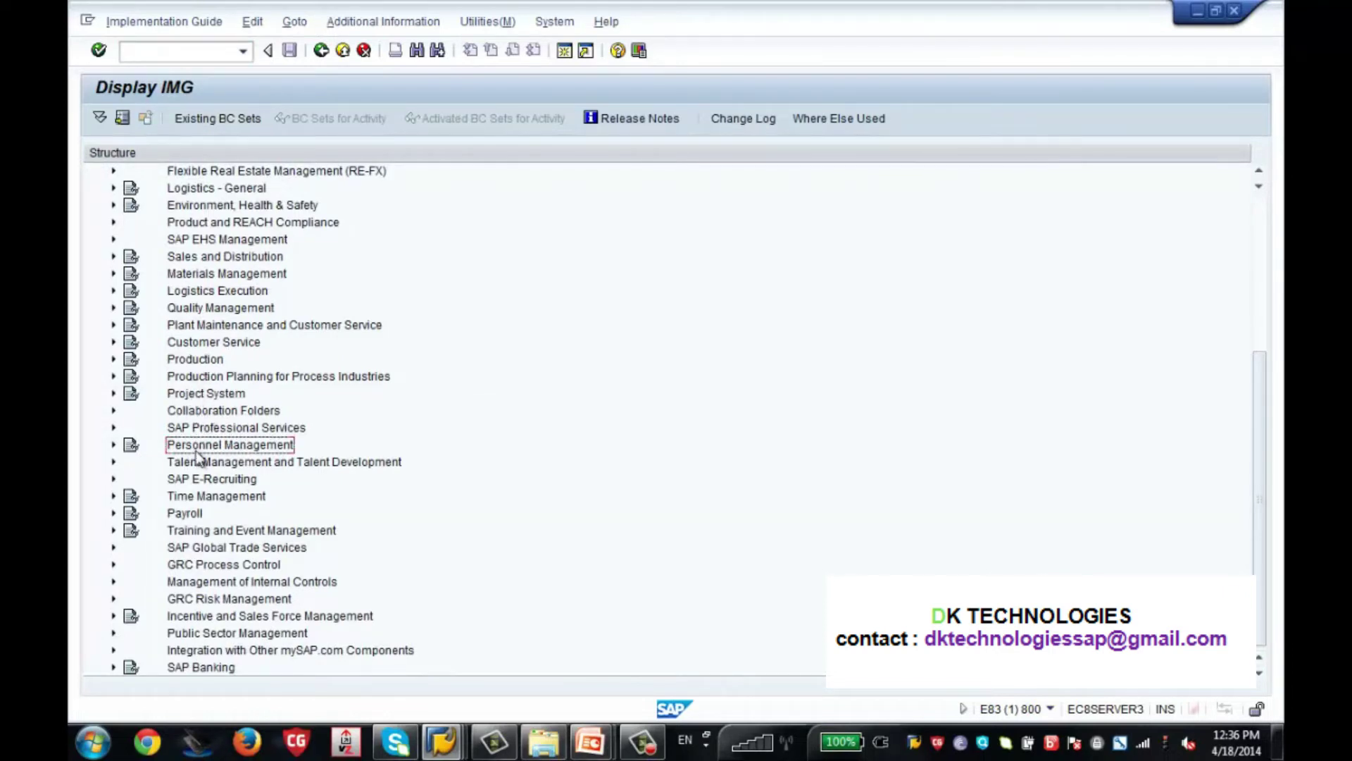
left_click(113, 446)
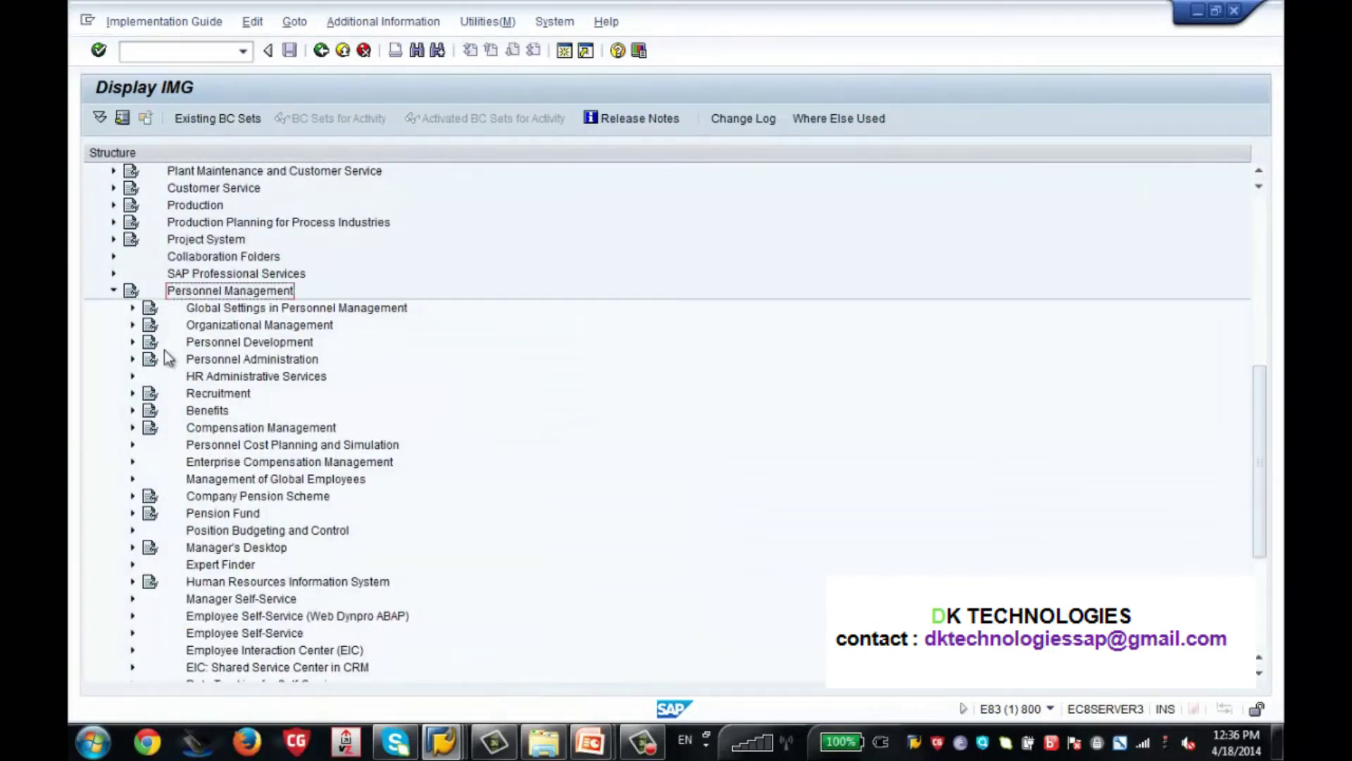
left_click(208, 361)
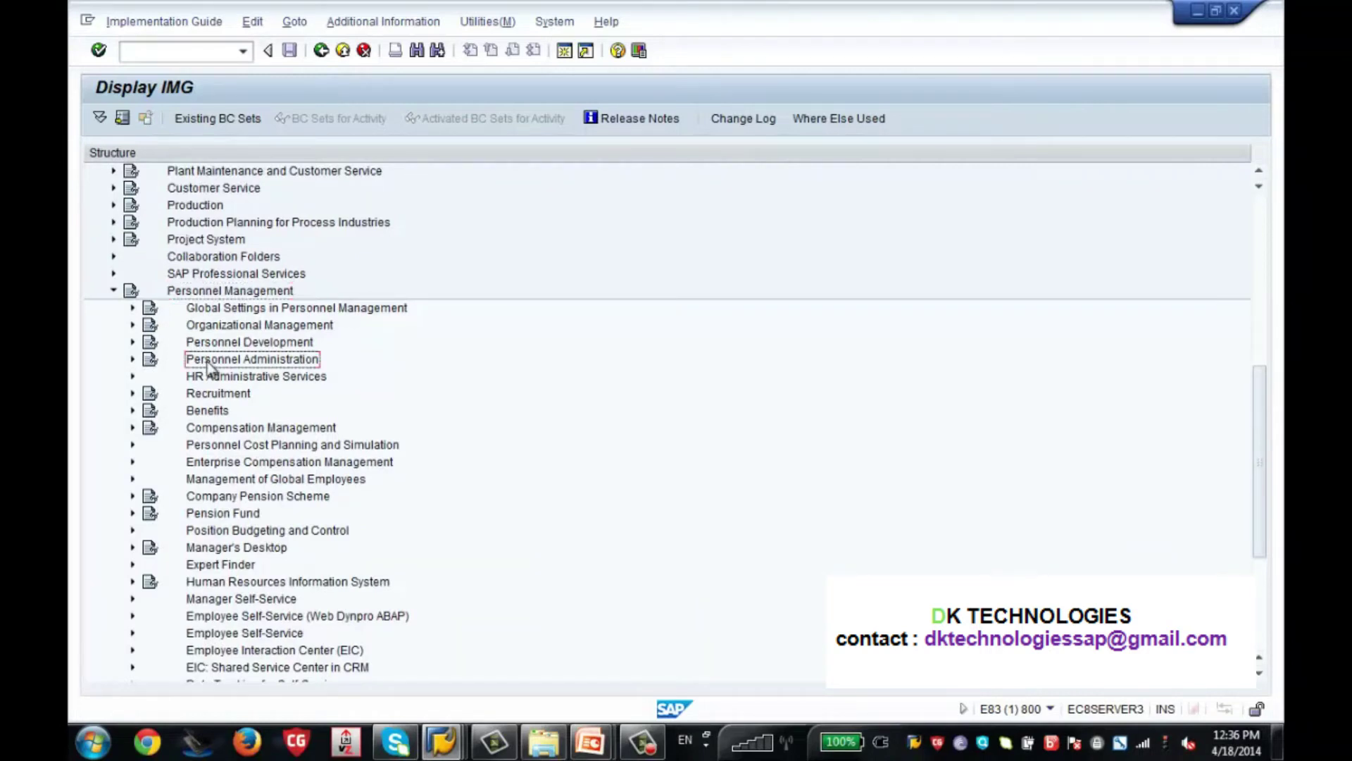
left_click(133, 360)
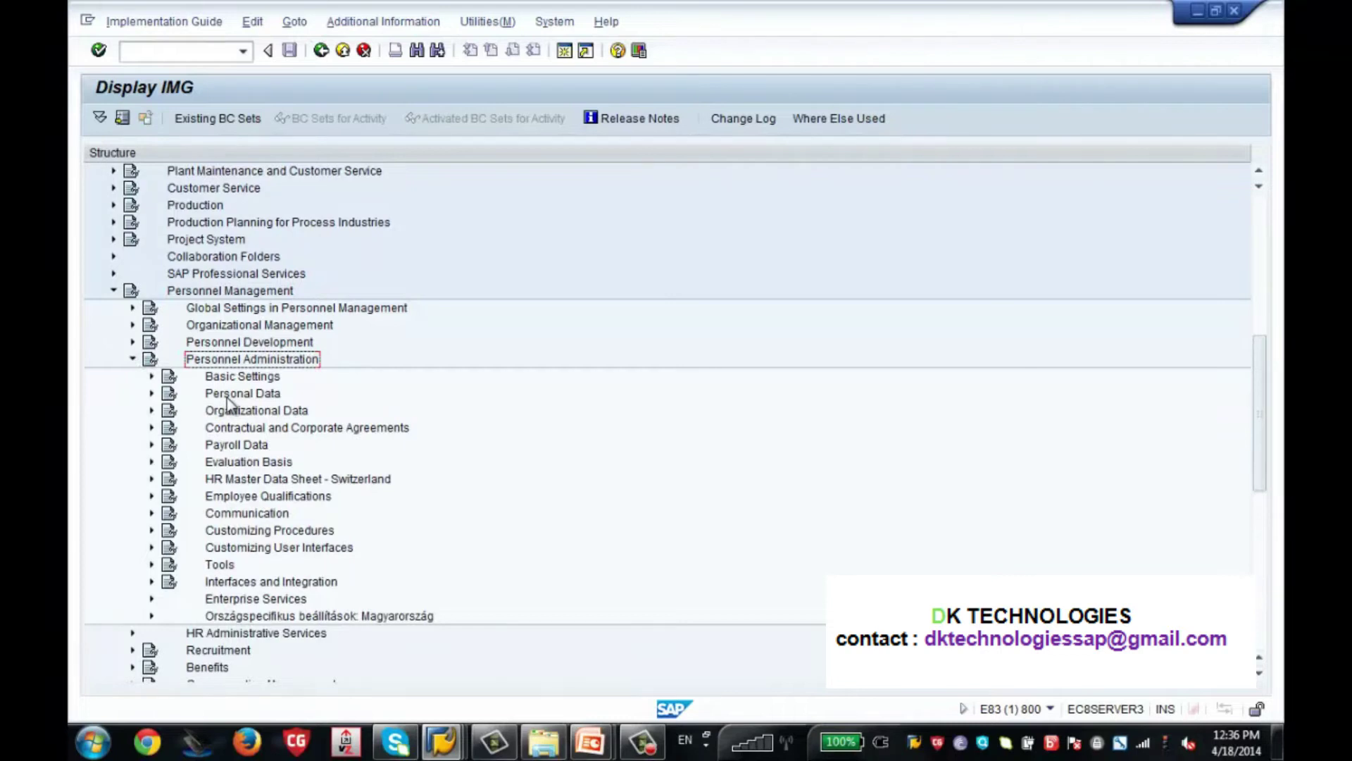
Expand Personal Data and its inner Personal Data subsection to list activities like Create forms of address.
left_click(227, 396)
left_click(151, 394)
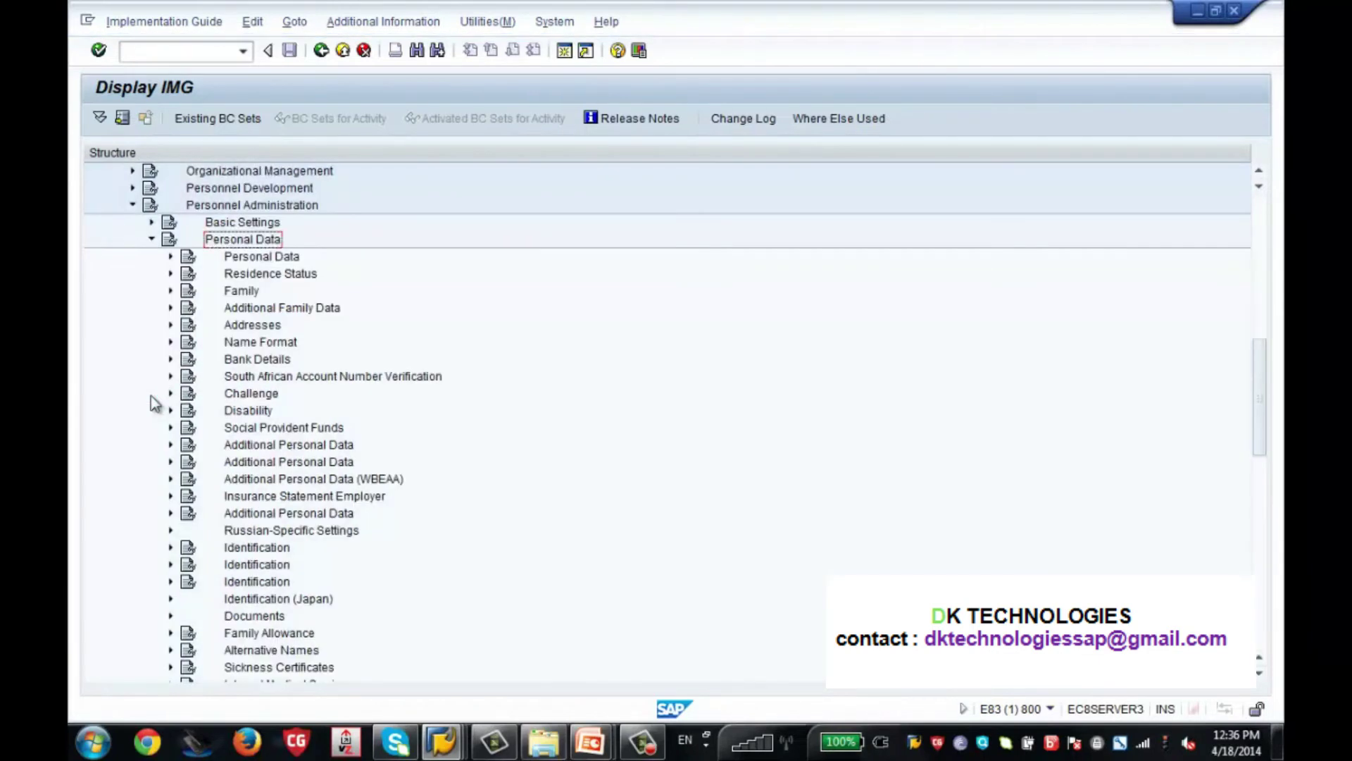
left_click(284, 258)
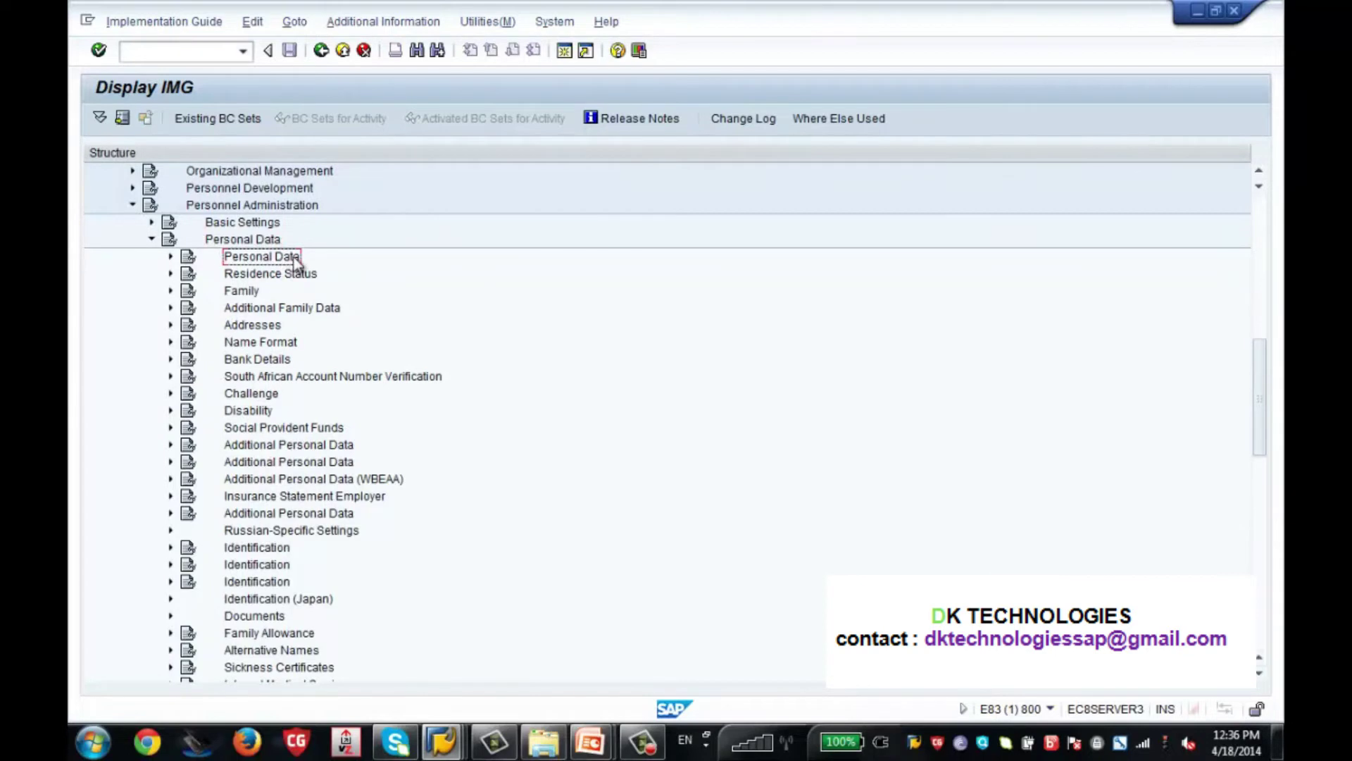
left_click(249, 294)
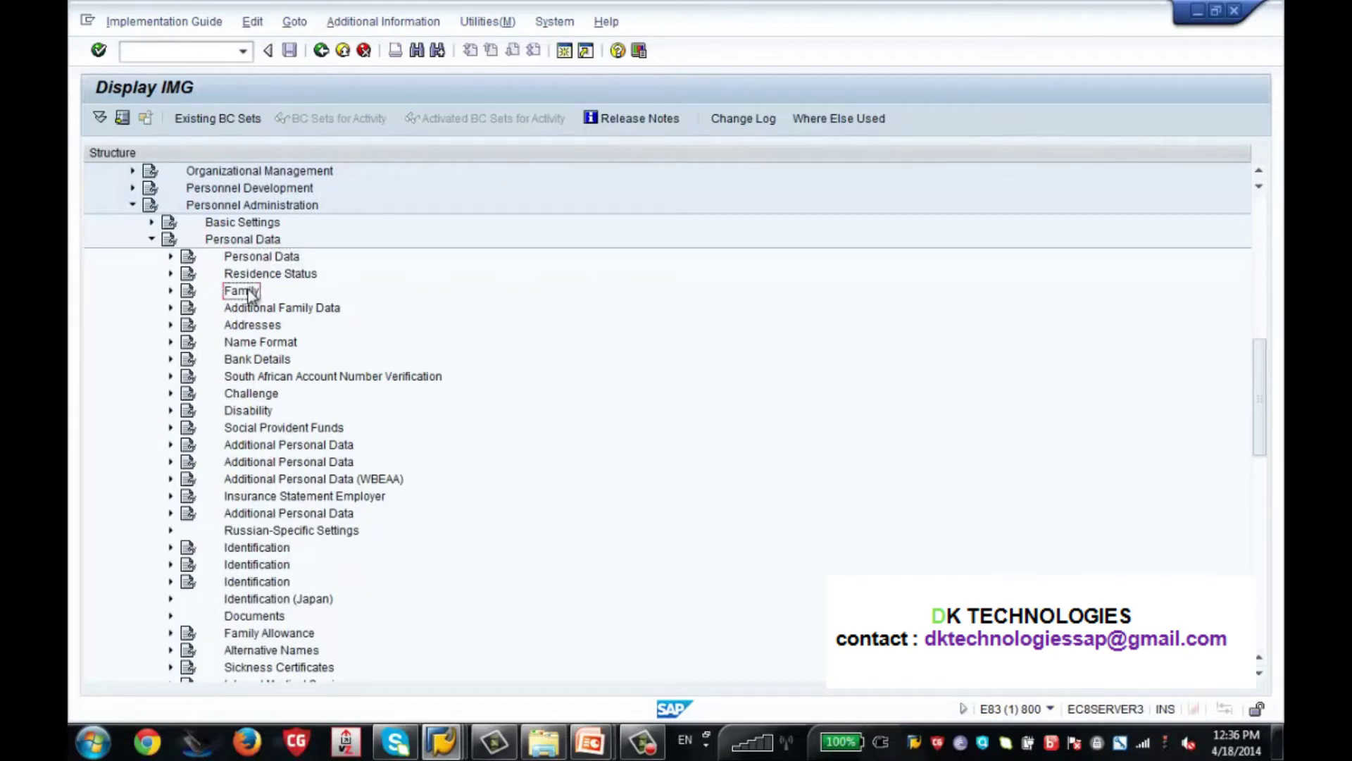
left_click(257, 330)
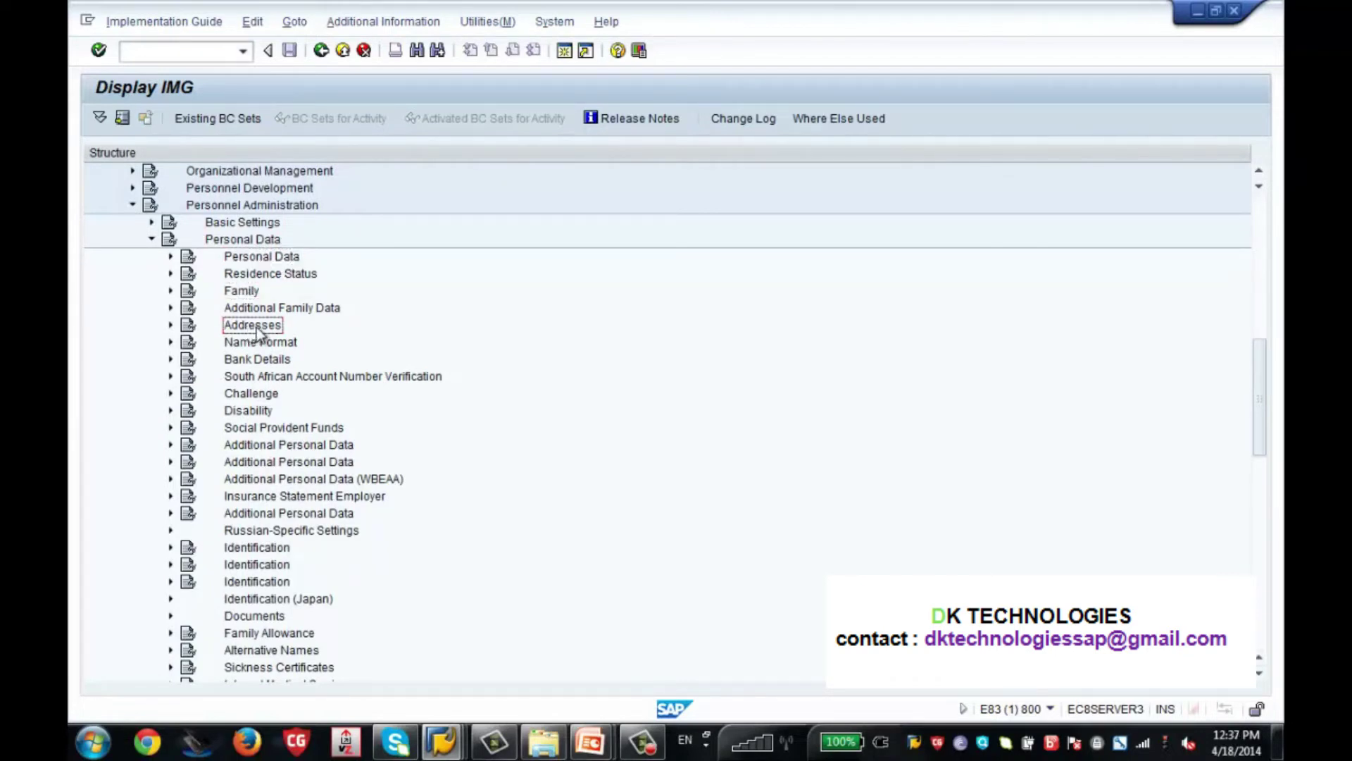
left_click(278, 361)
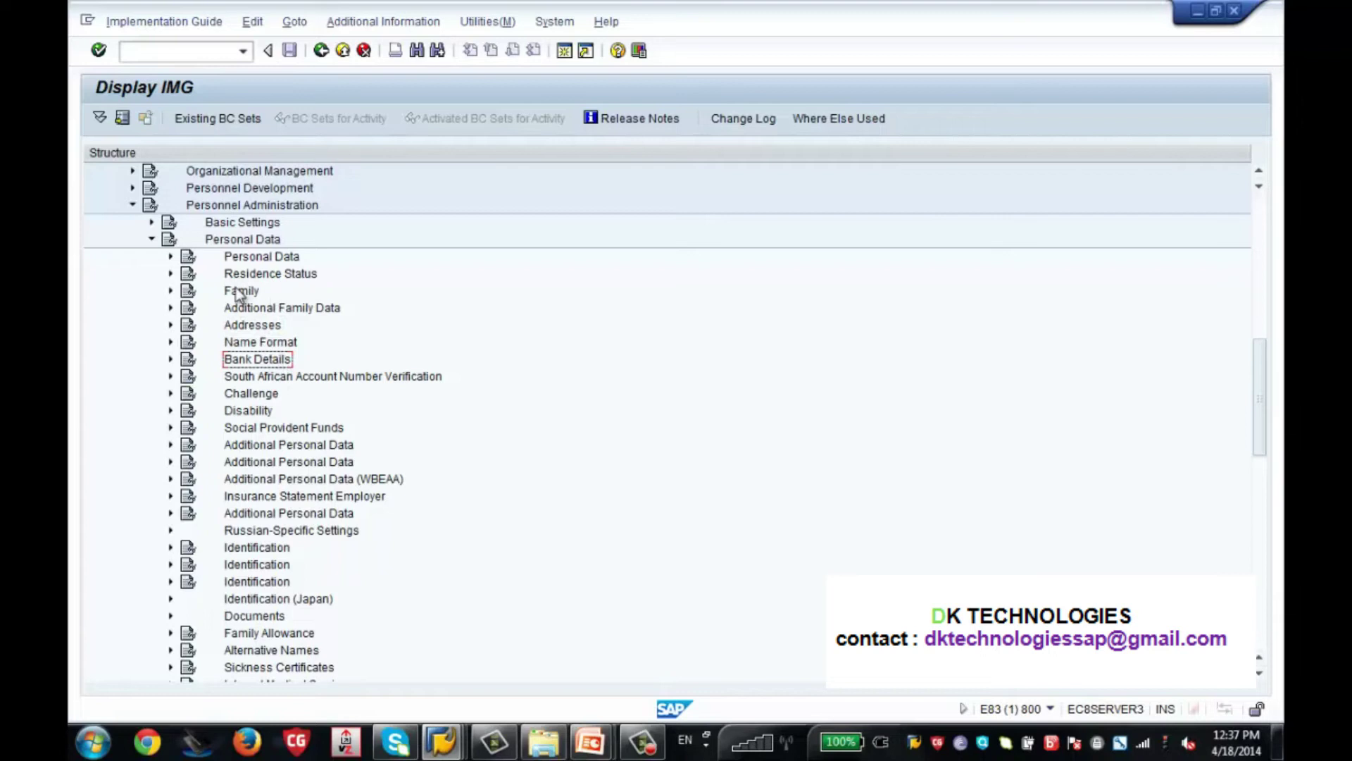
left_click(171, 256)
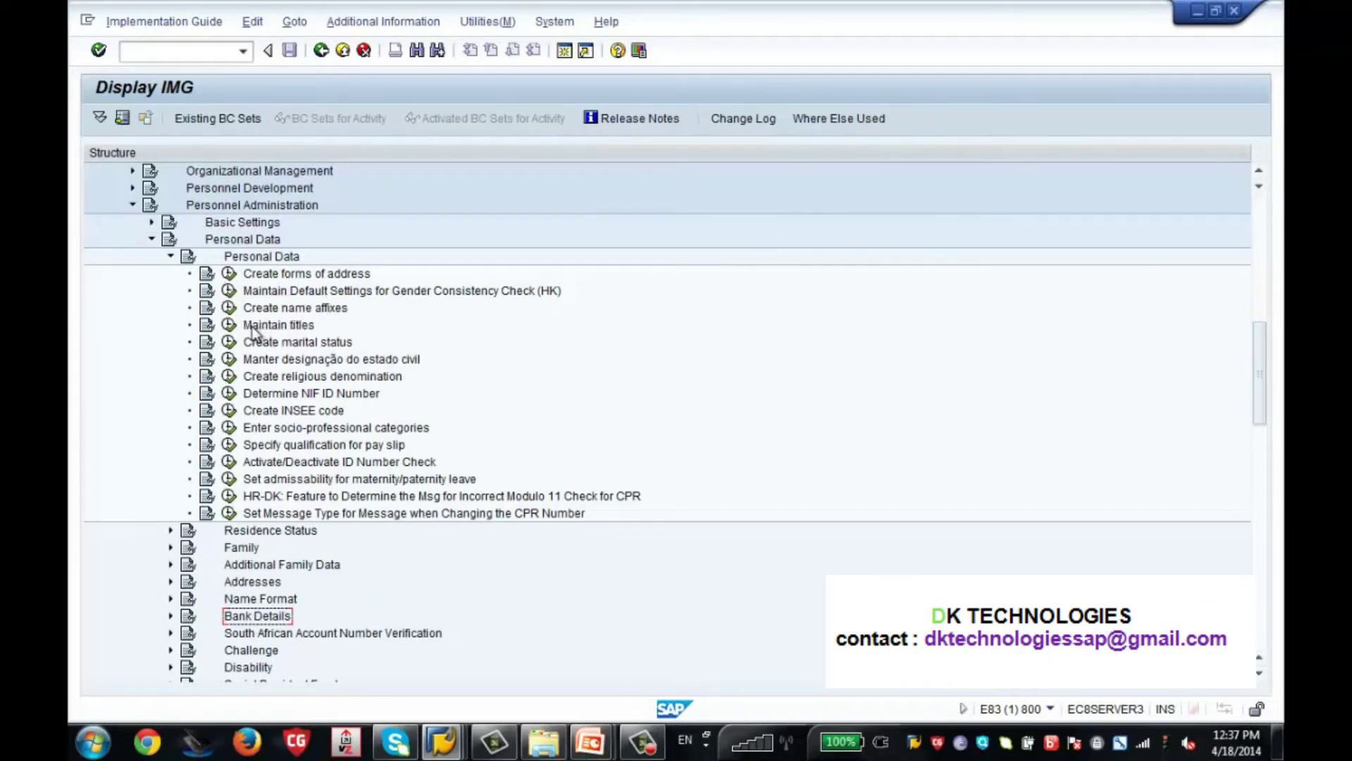
Run Create forms of address and start a new title key entry with key 4.
left_click(231, 274)
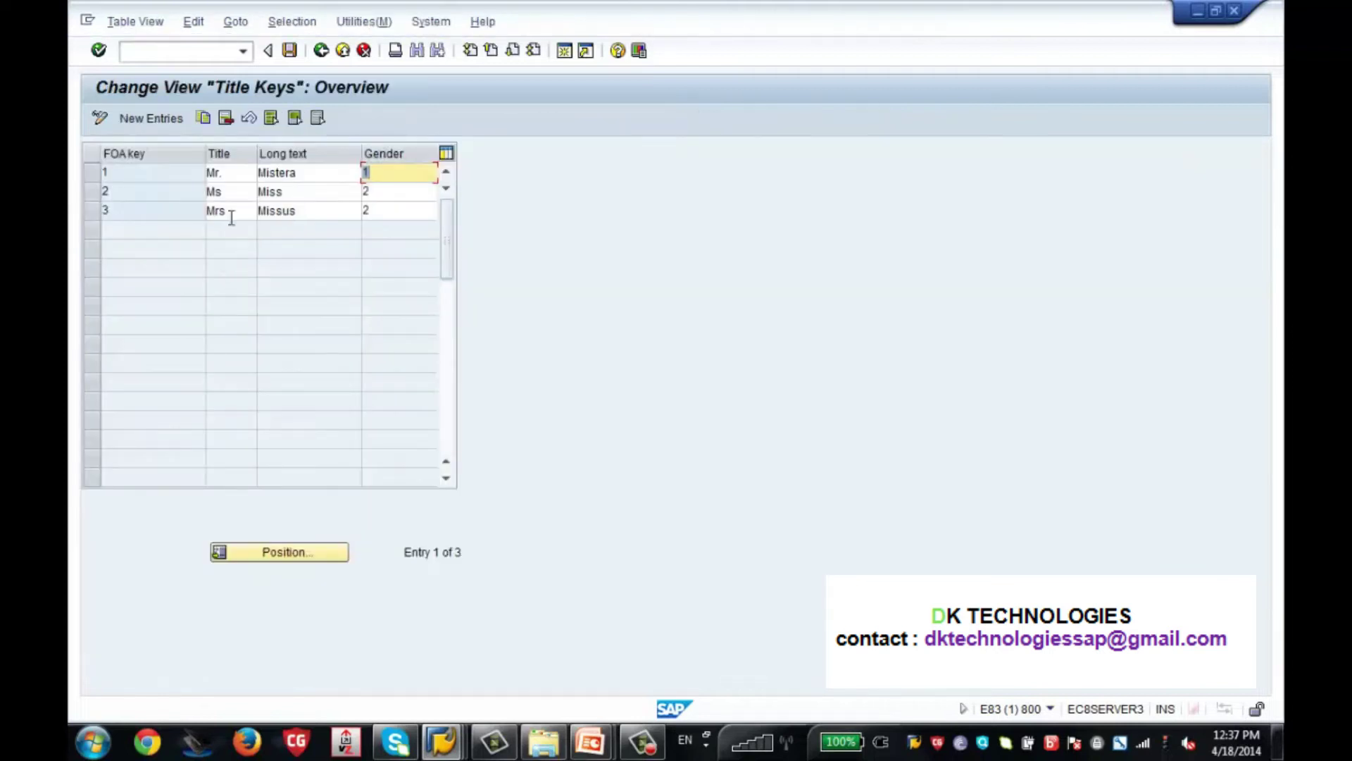
left_click(147, 121)
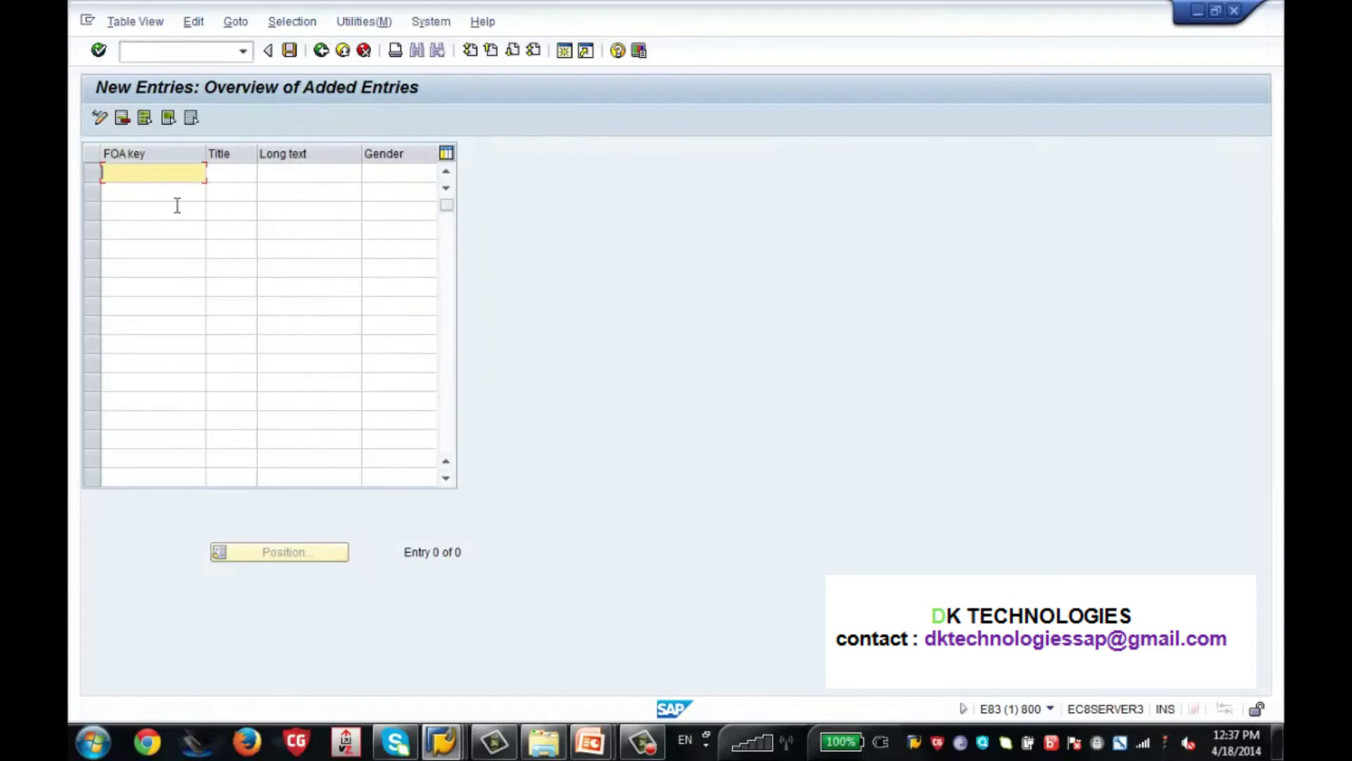
type("4")
key("Tab")
type("MRS")
key("BackSpace")
key("BackSpace")
key("BackSpace")
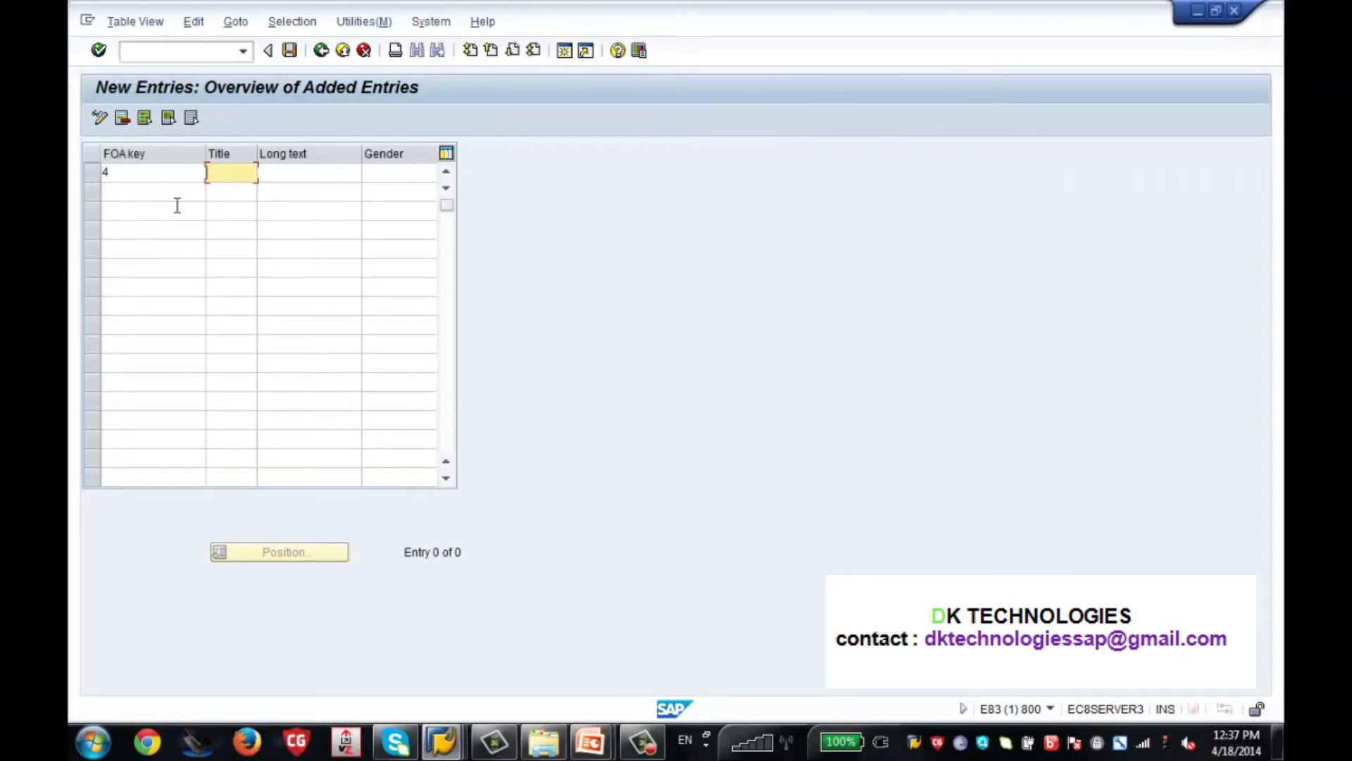
Enter title MSS for row 4 and bring up the F1 help on gender values.
left_click(322, 50)
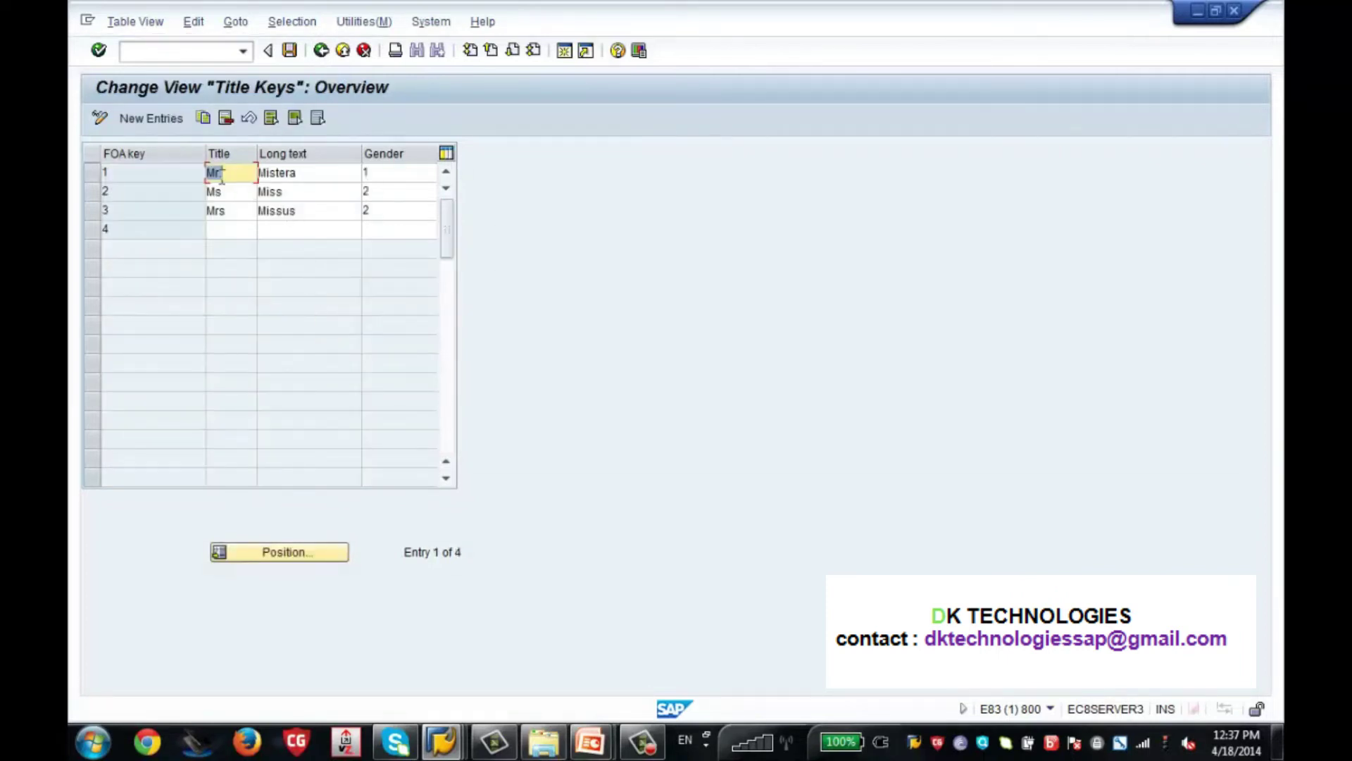
left_click(234, 229)
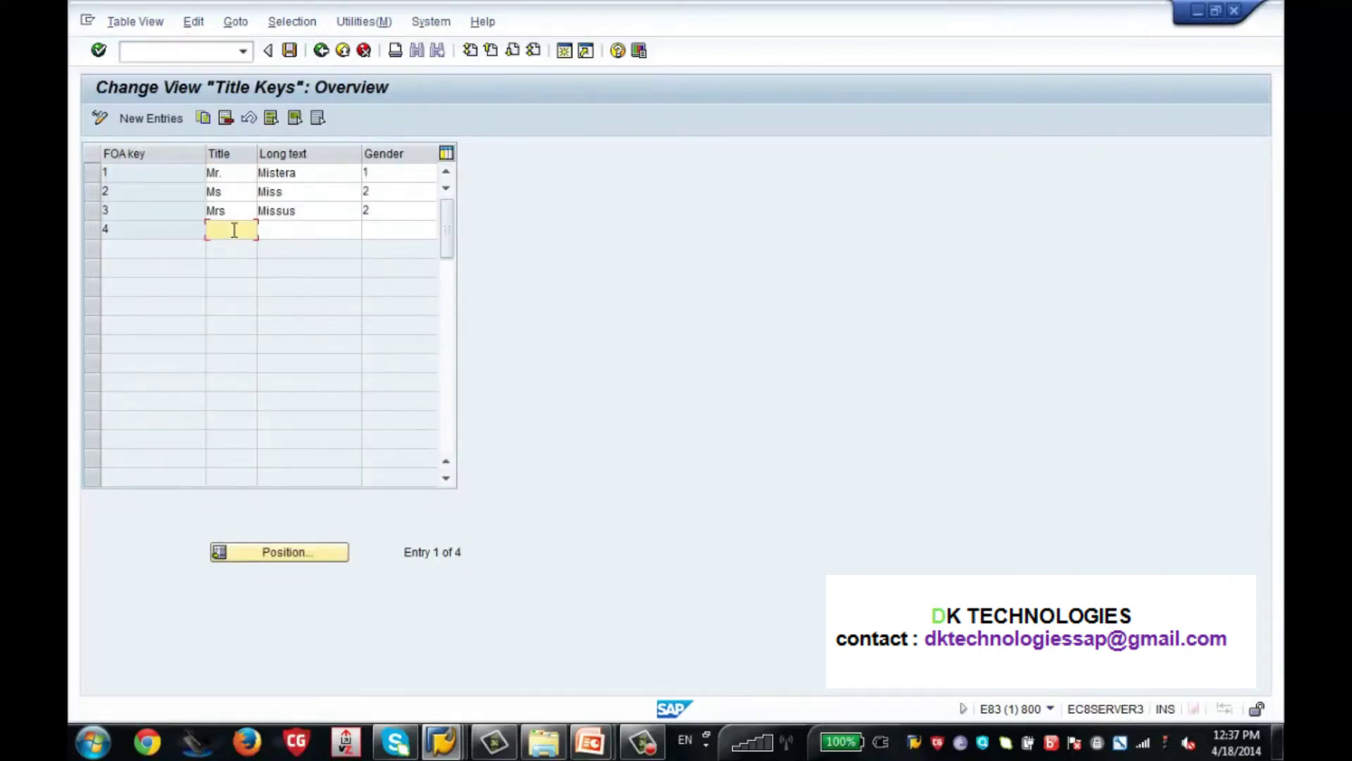
type("MSS")
left_click(325, 236)
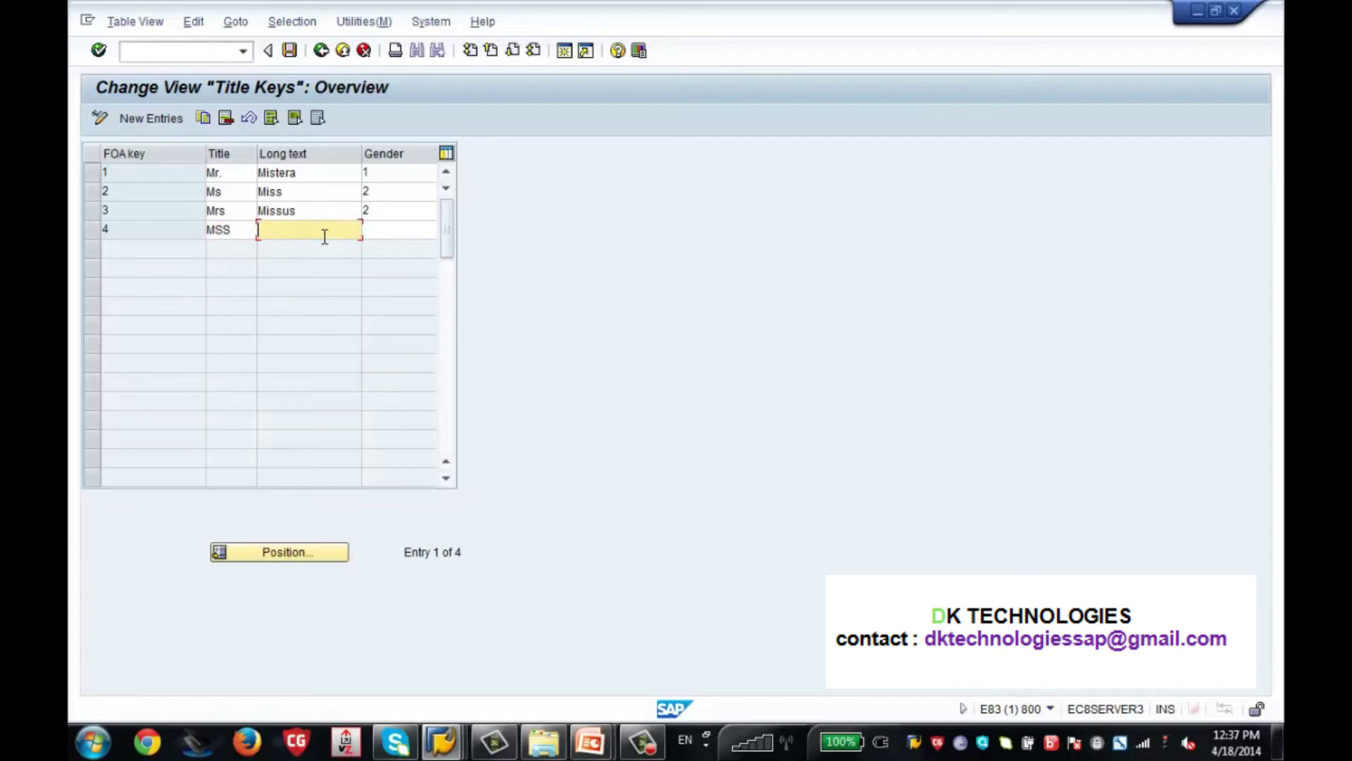
left_click(375, 237)
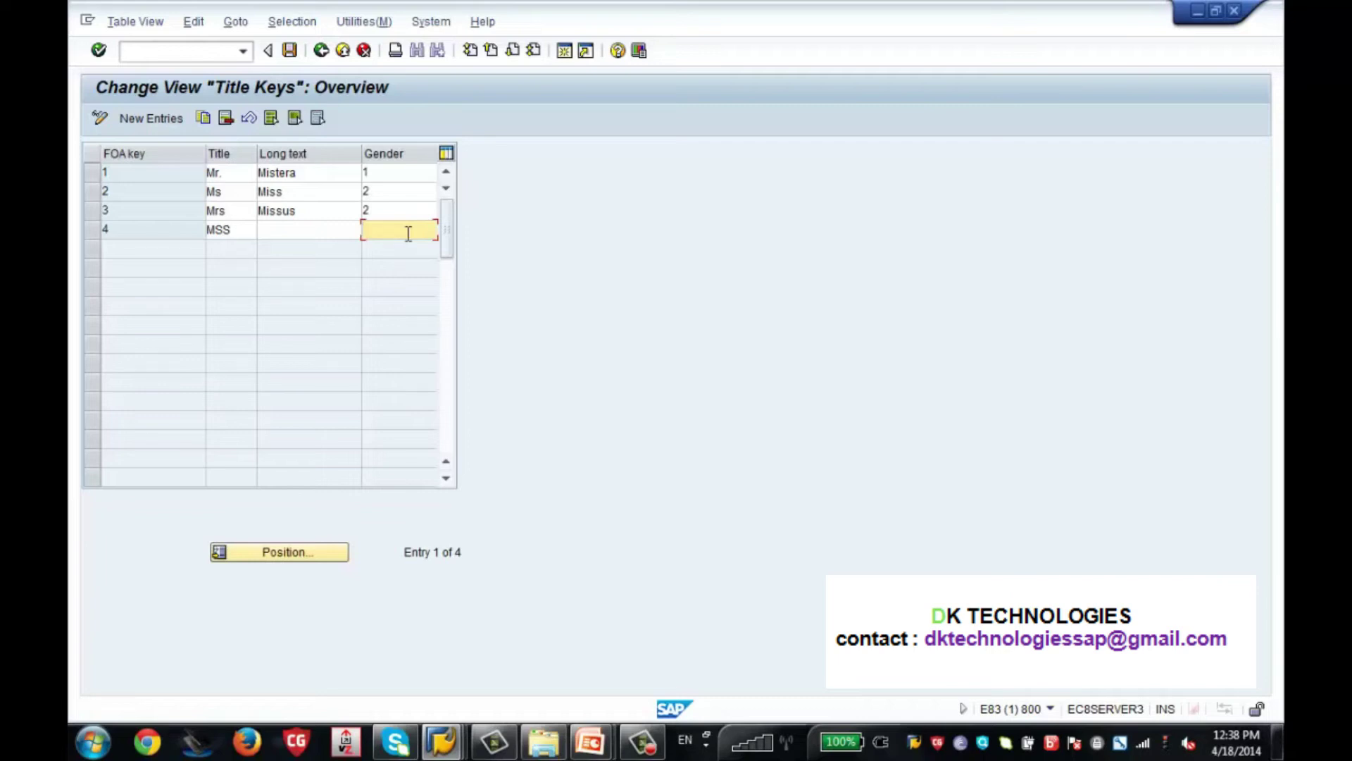
type("F")
key("BackSpace")
key("F1")
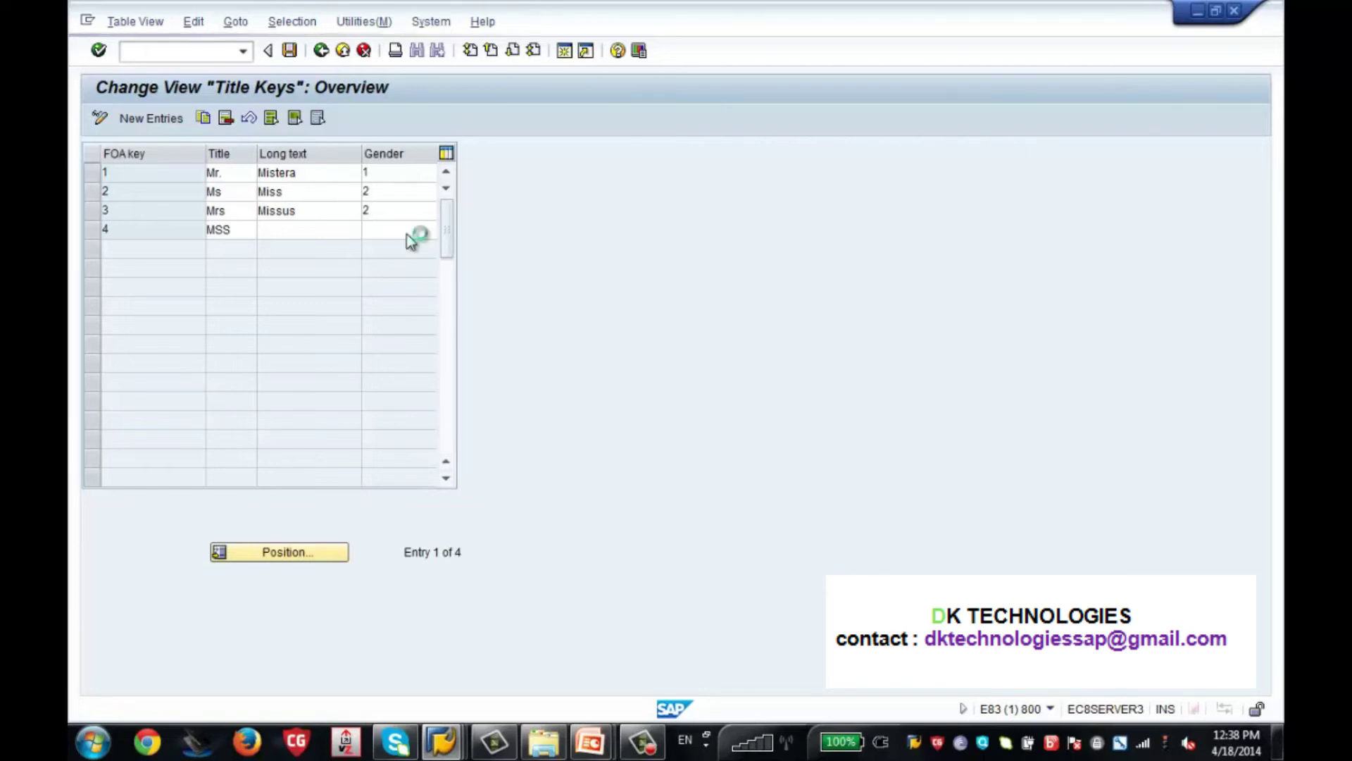
Give title key 4 (MSS) gender 2, save to a customizing request, and return to the IMG.
left_click_drag(457, 74, 884, 34)
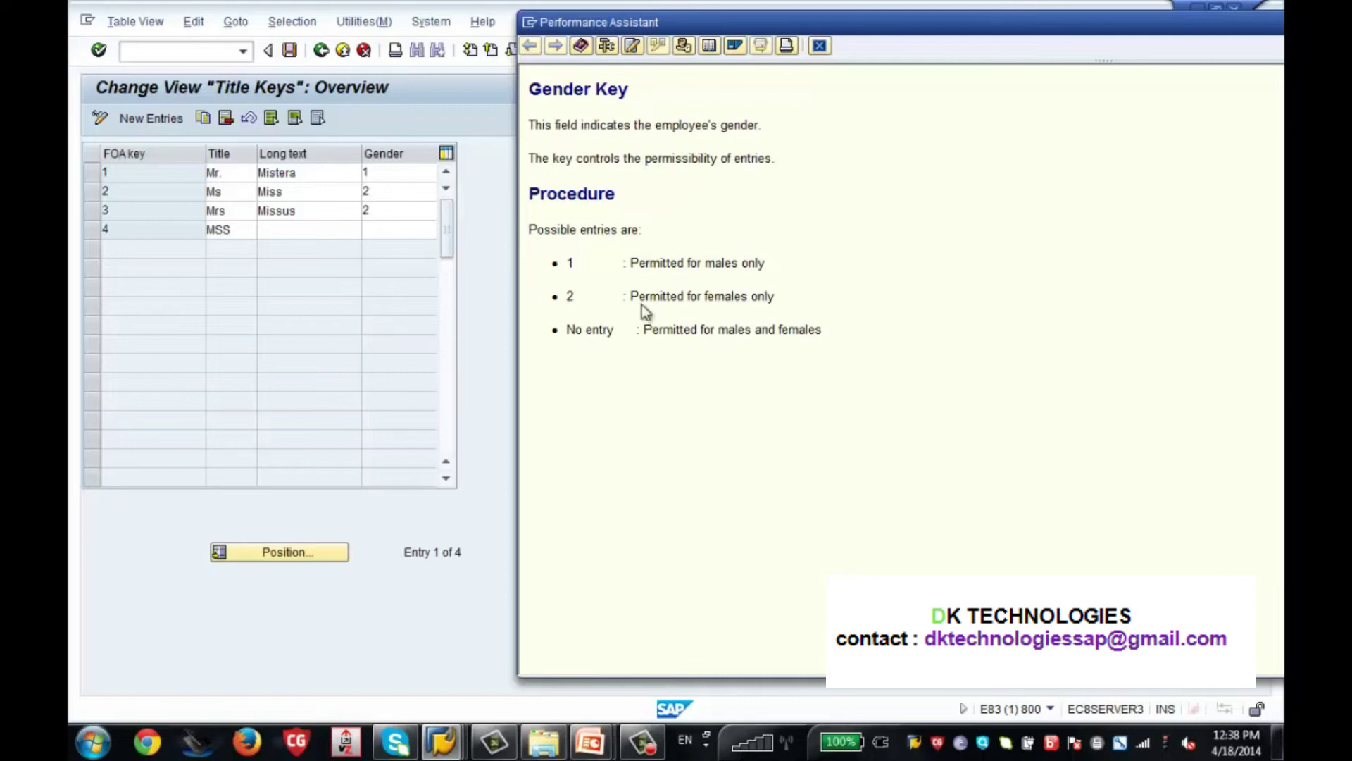
left_click(814, 50)
type("2")
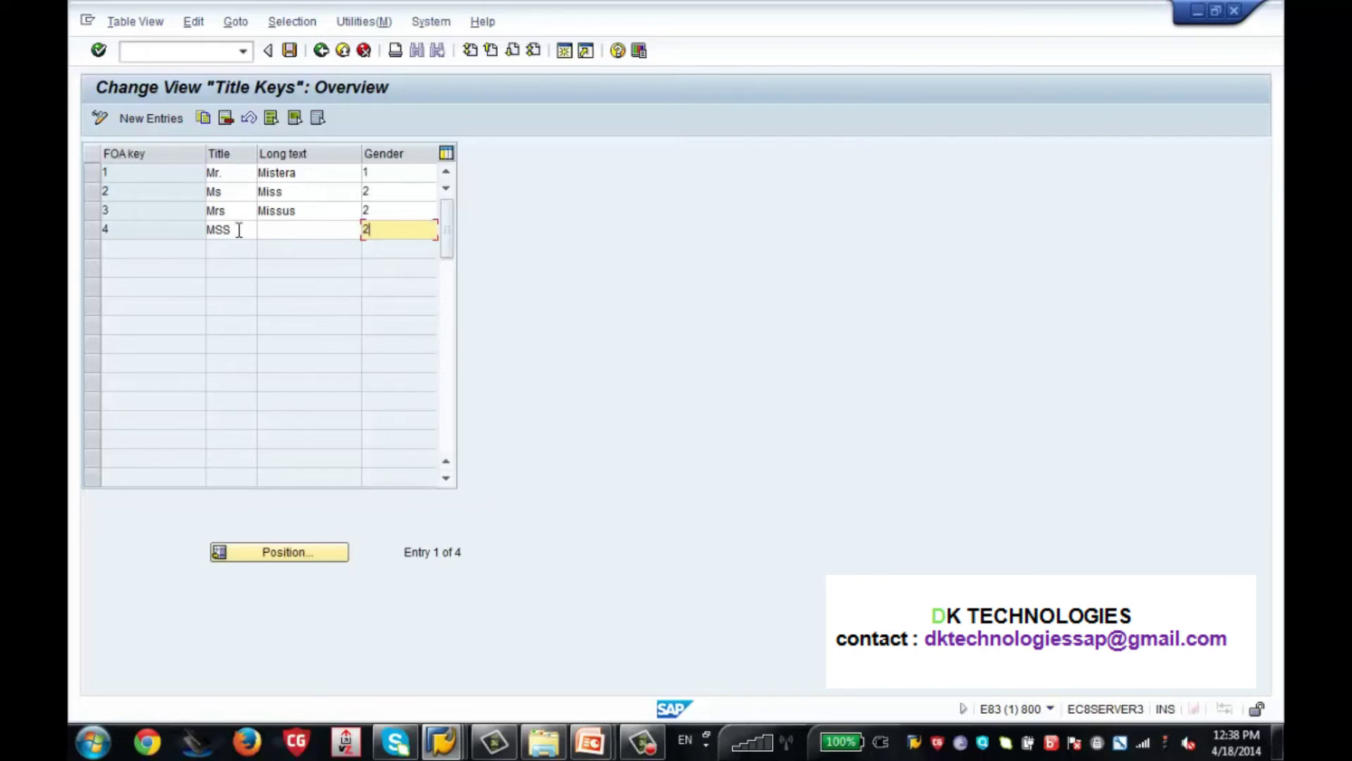
left_click(291, 50)
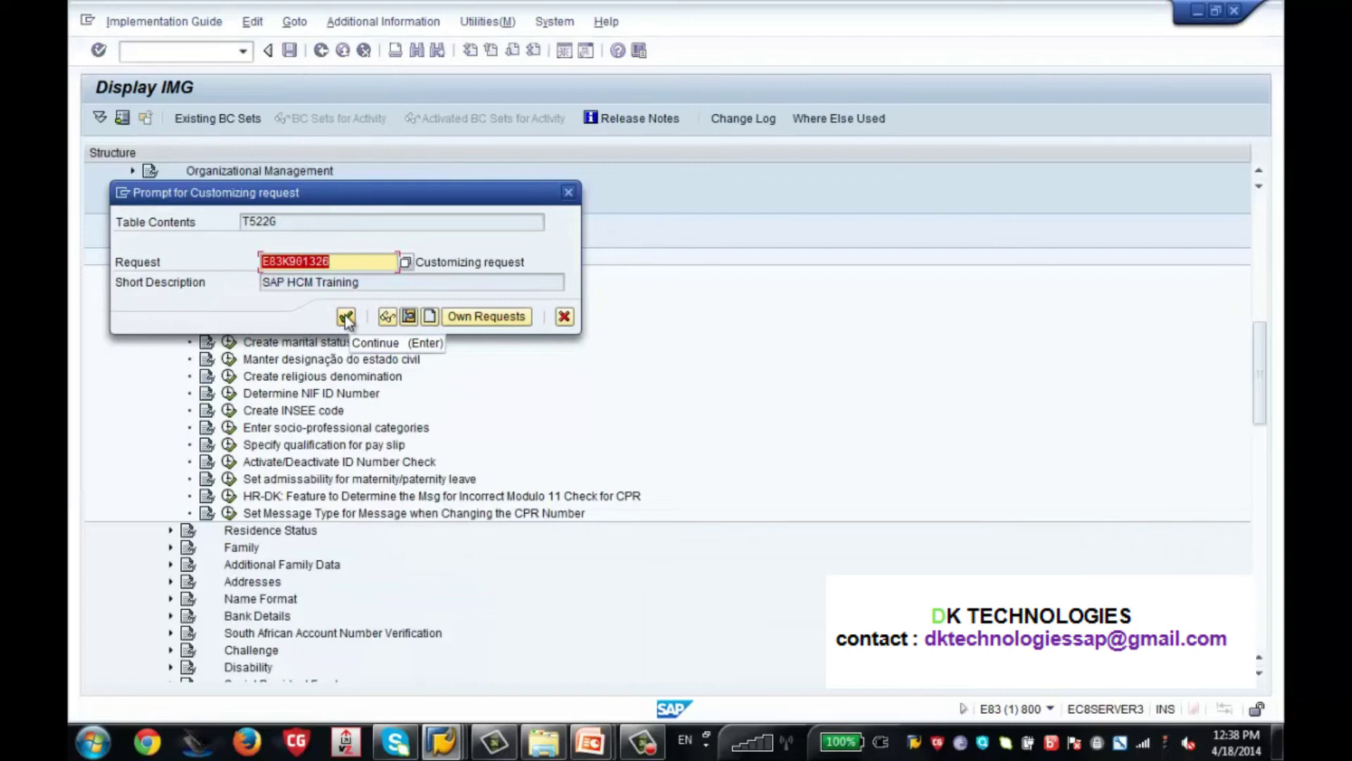
left_click(345, 315)
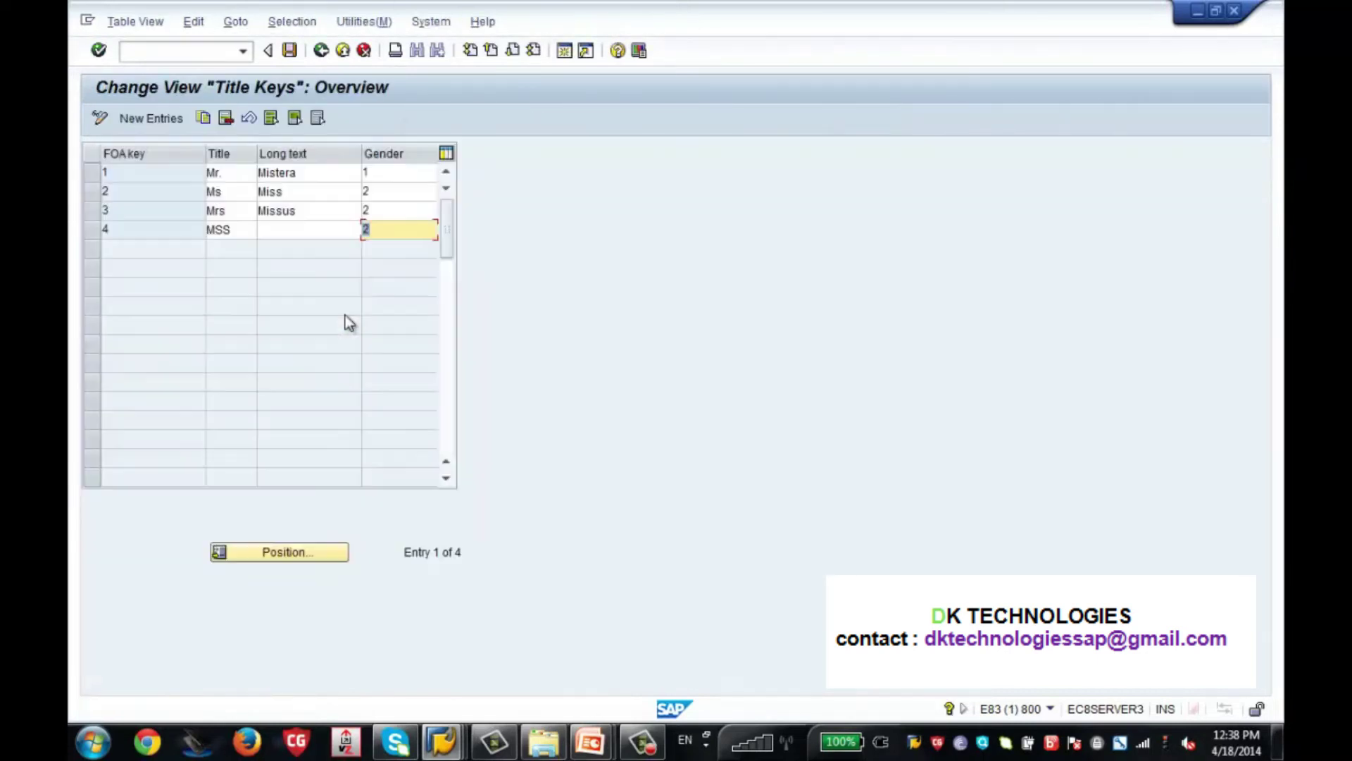
left_click(321, 51)
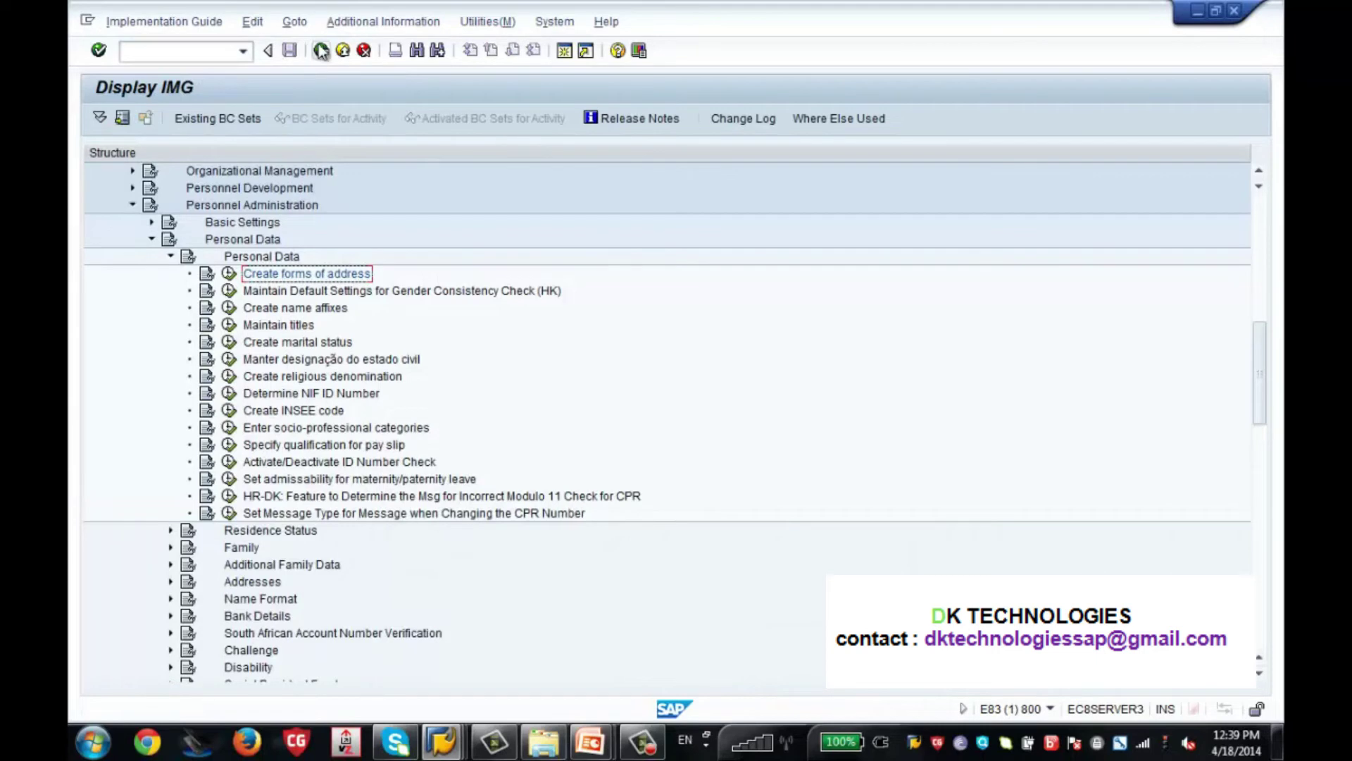
left_click(219, 47)
Start PA30 and load an employee chosen from the personnel number history.
type("/")
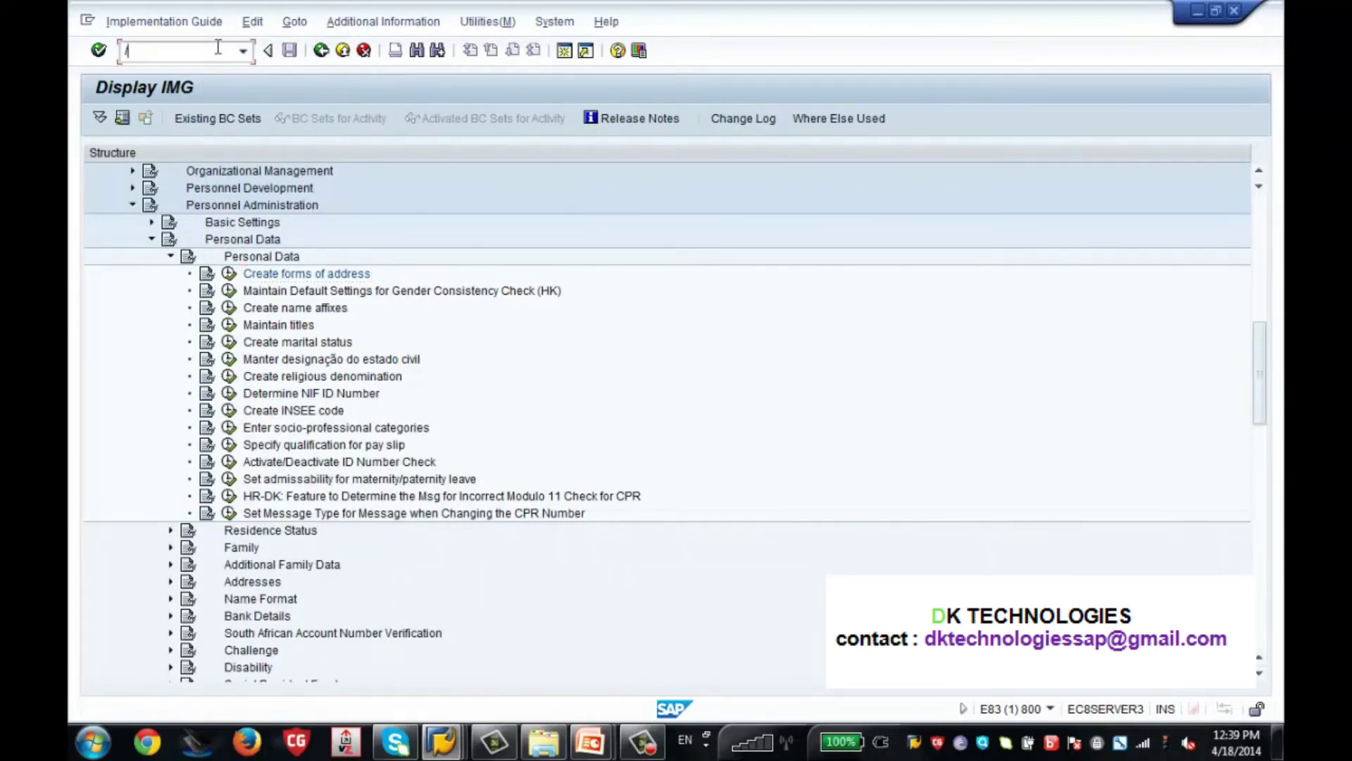
type("npa30")
key("Return")
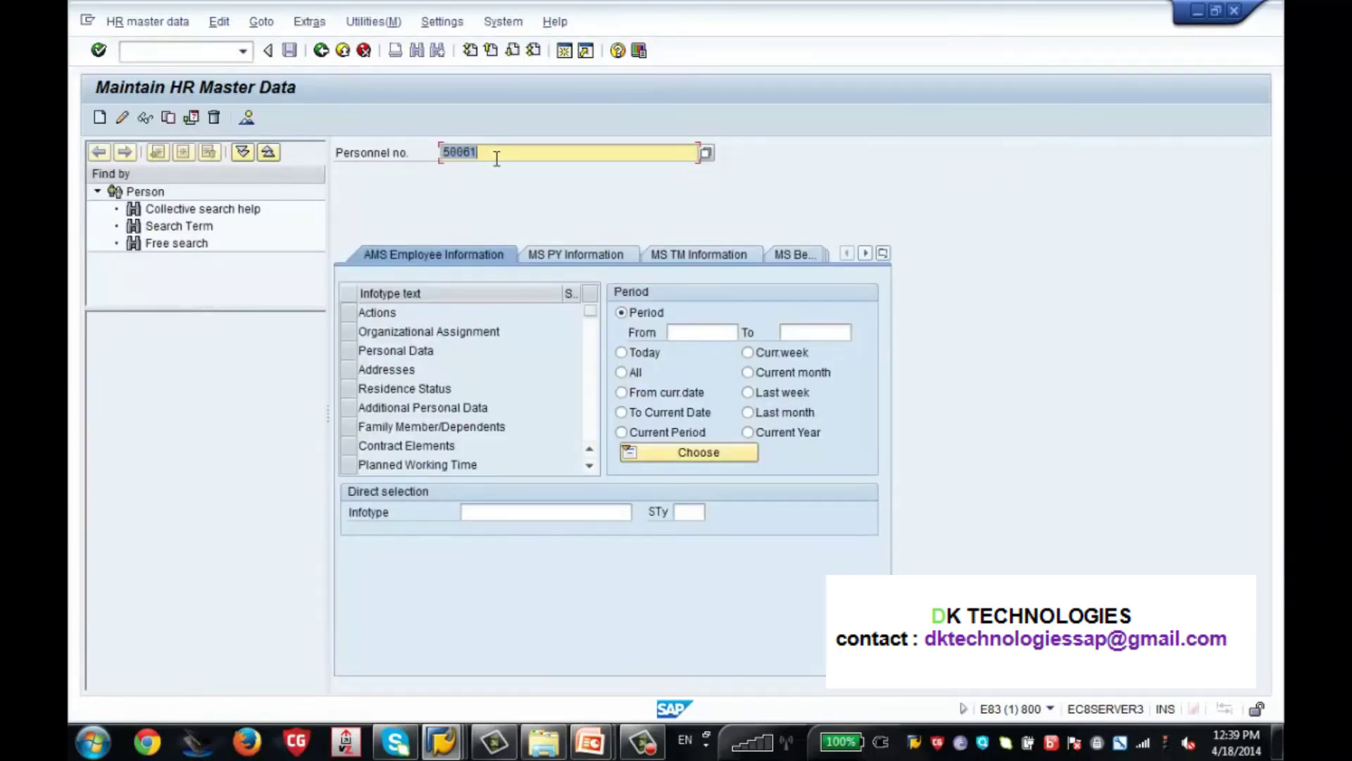
key("BackSpace")
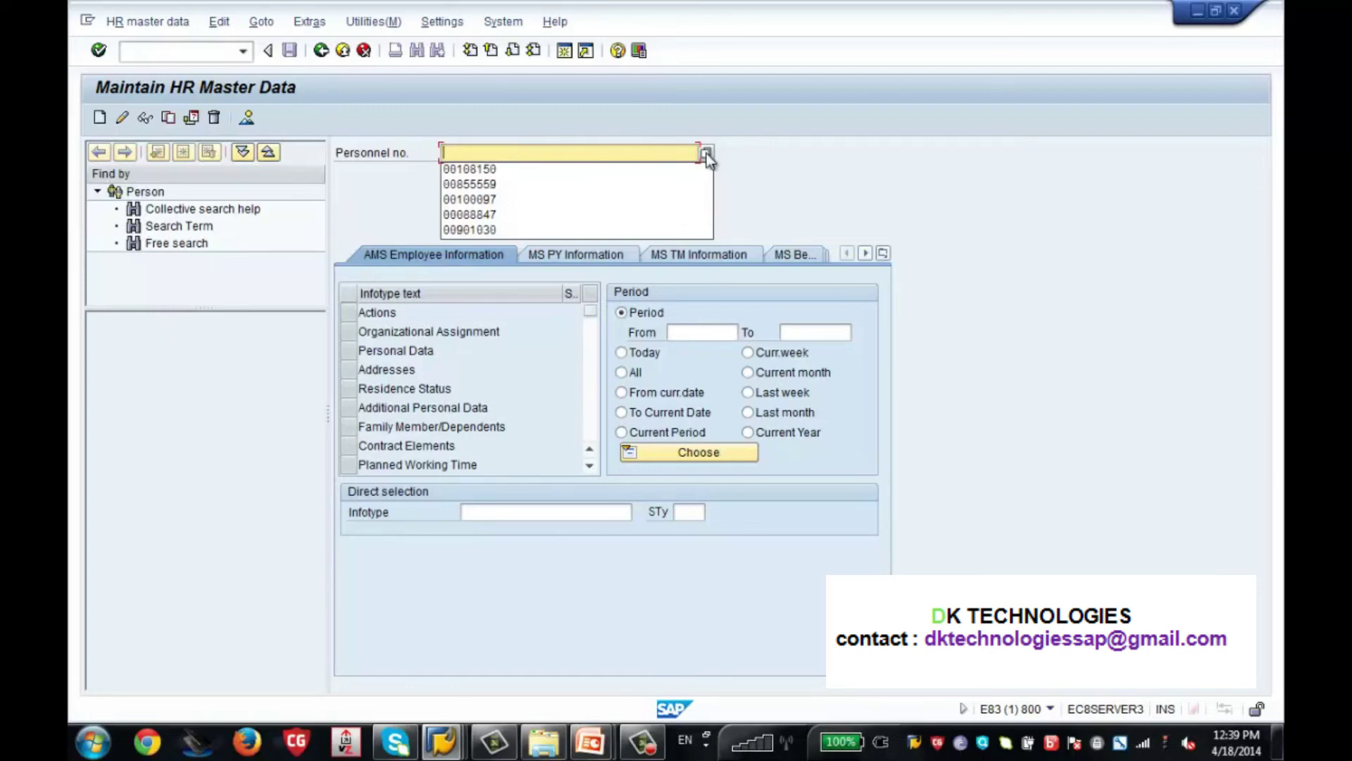
left_click(524, 173)
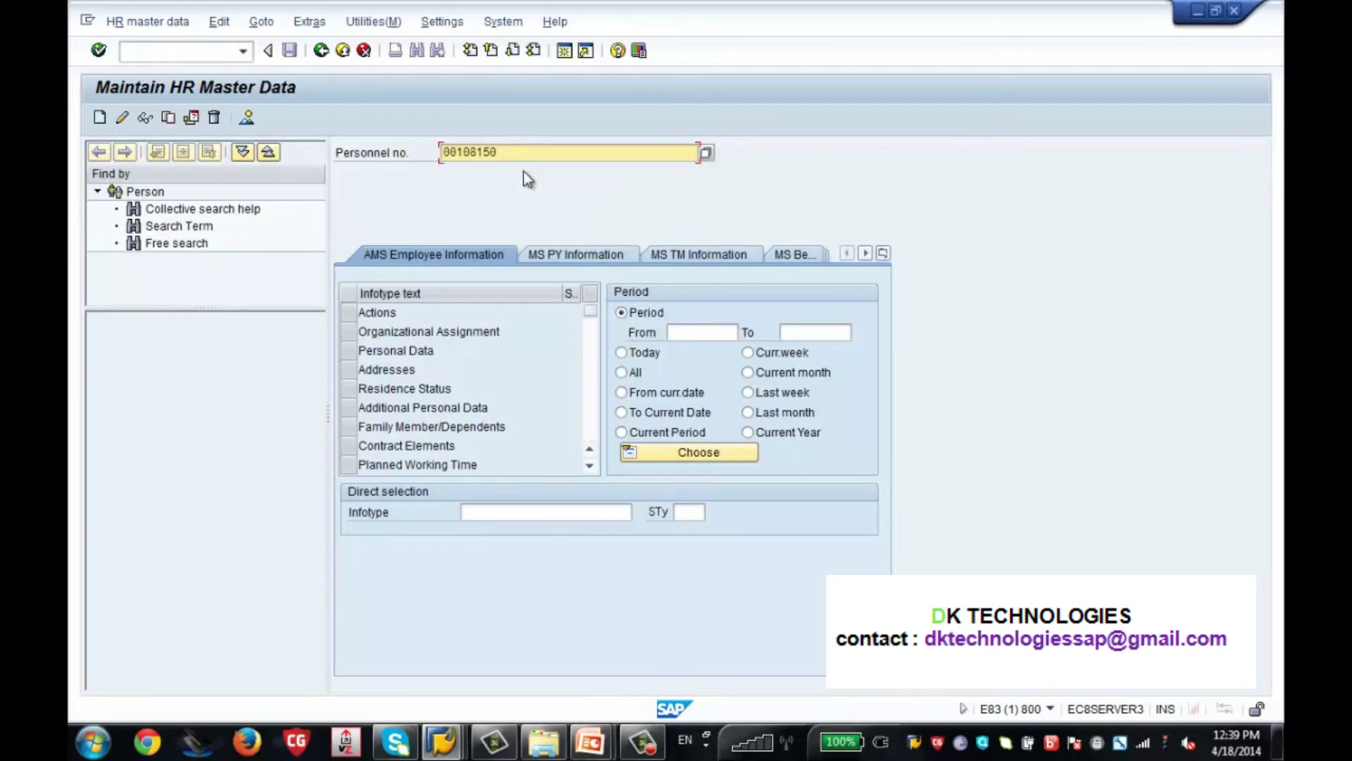
key("Return")
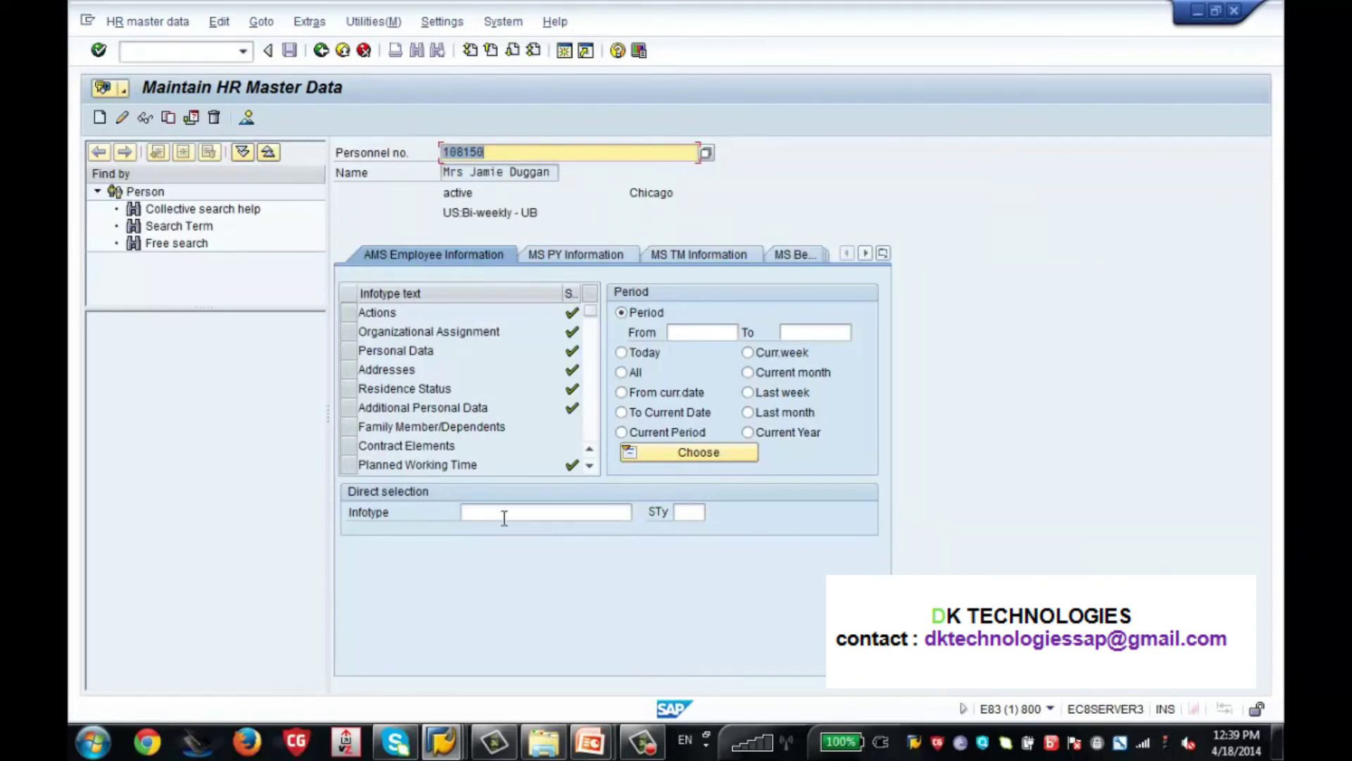
Select infotype 0002, Personal Data, for direct selection.
left_click(529, 514)
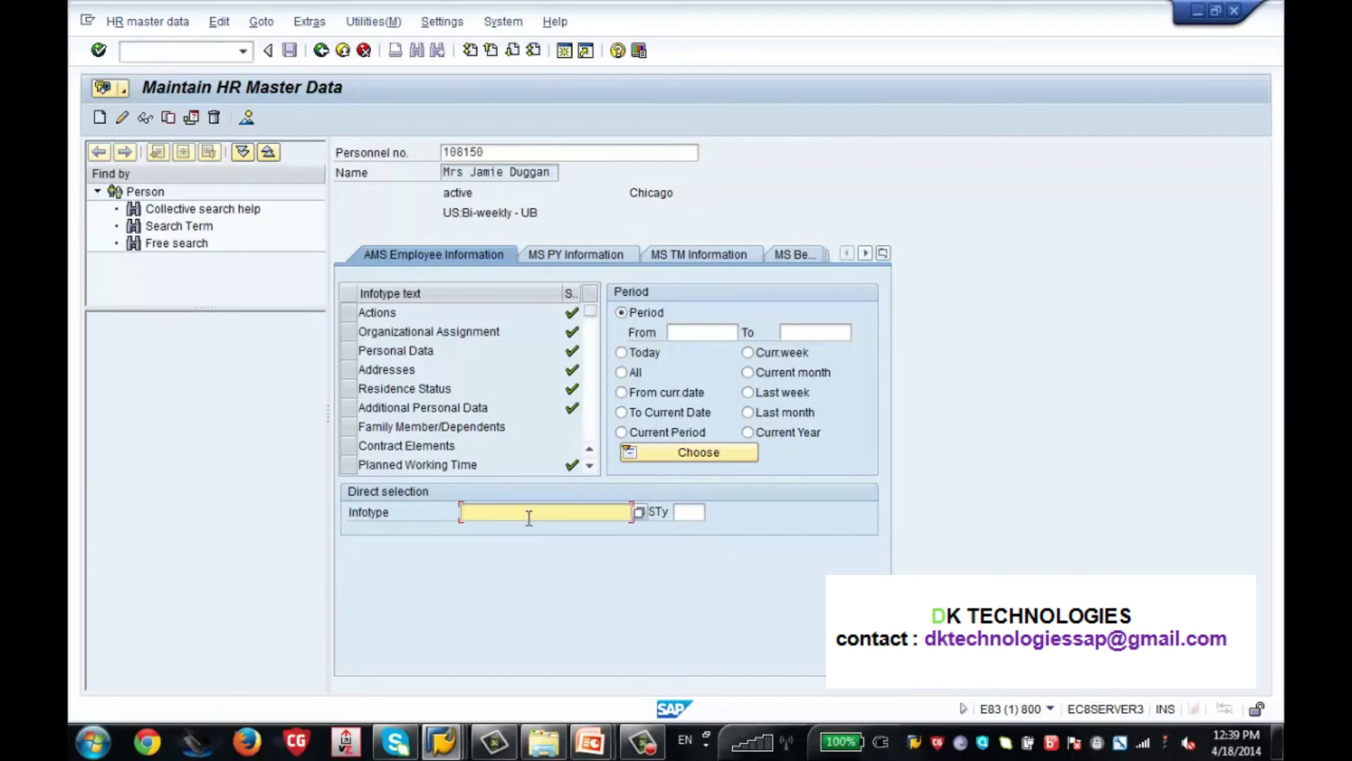
type("0002")
left_click(345, 352)
left_click(346, 352)
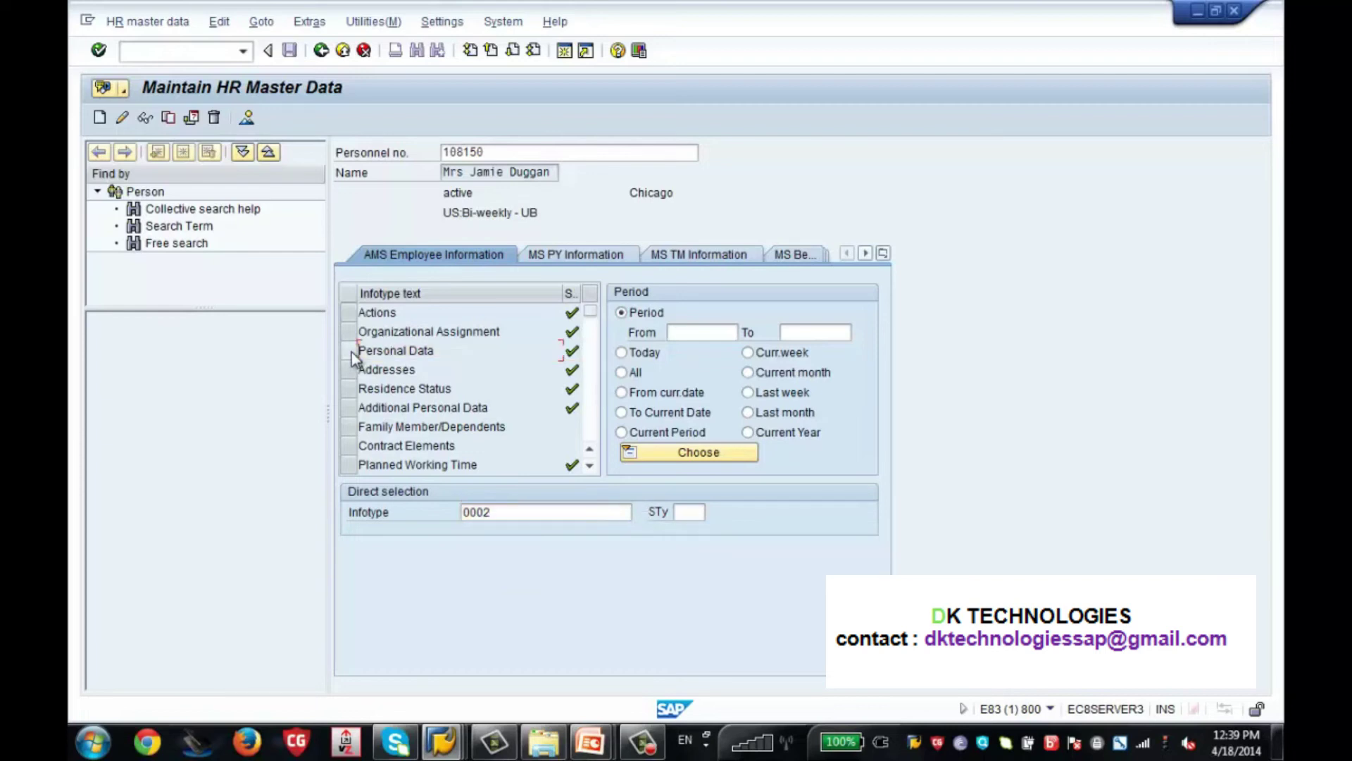
left_click(497, 512)
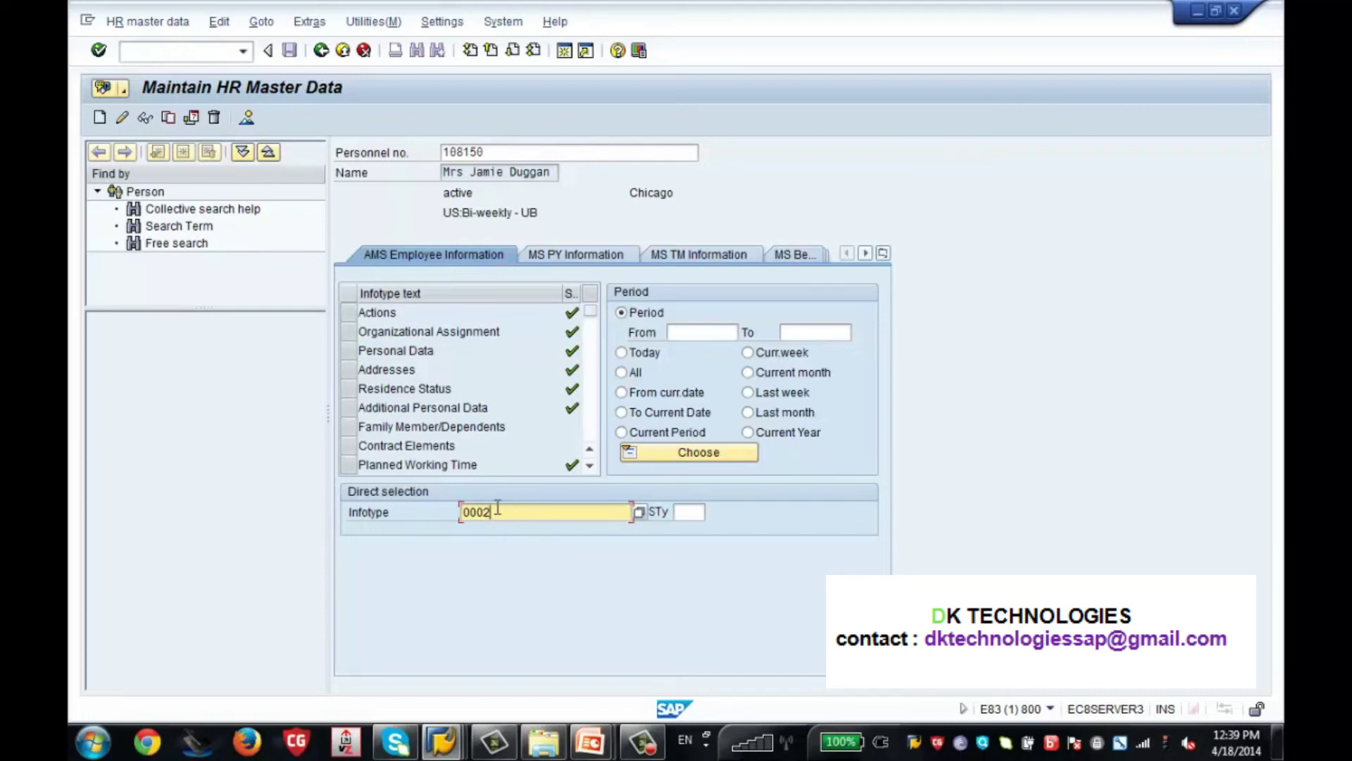
key("Return")
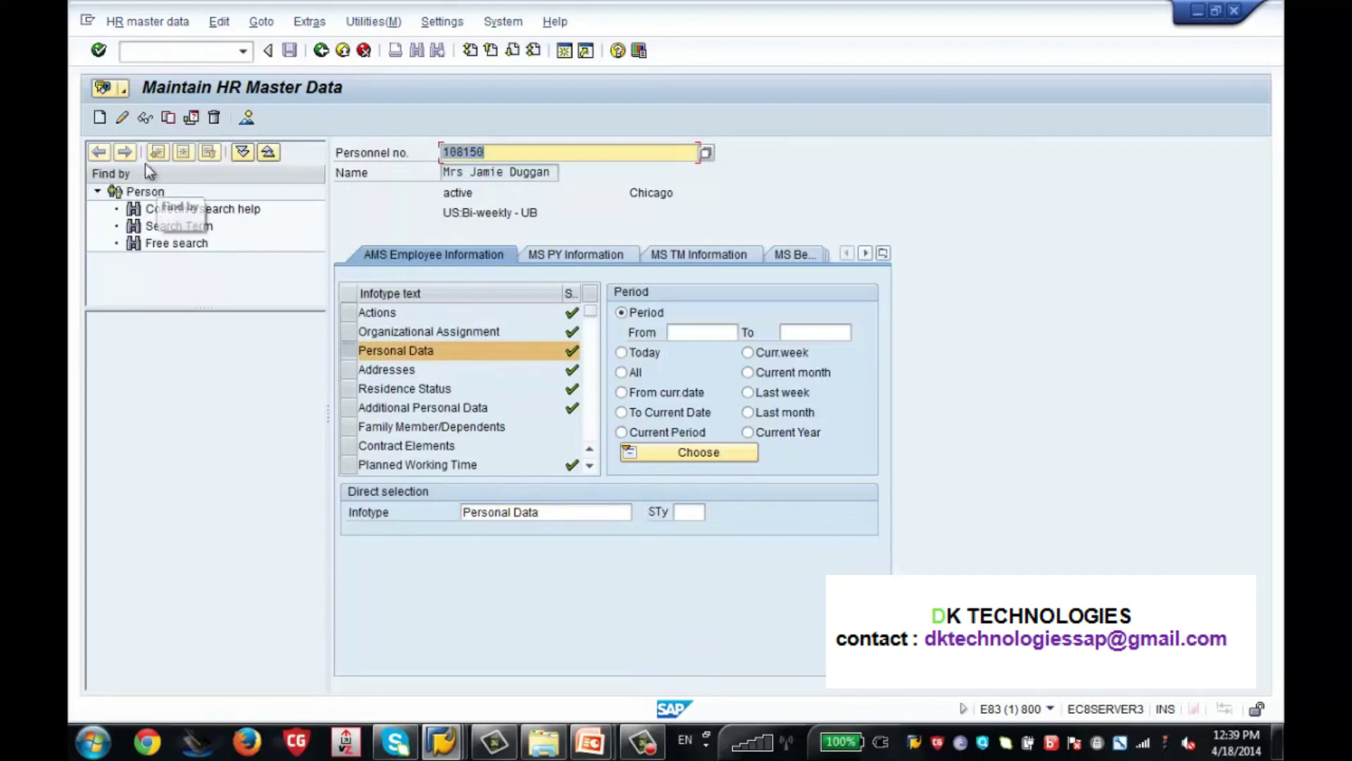
left_click(123, 118)
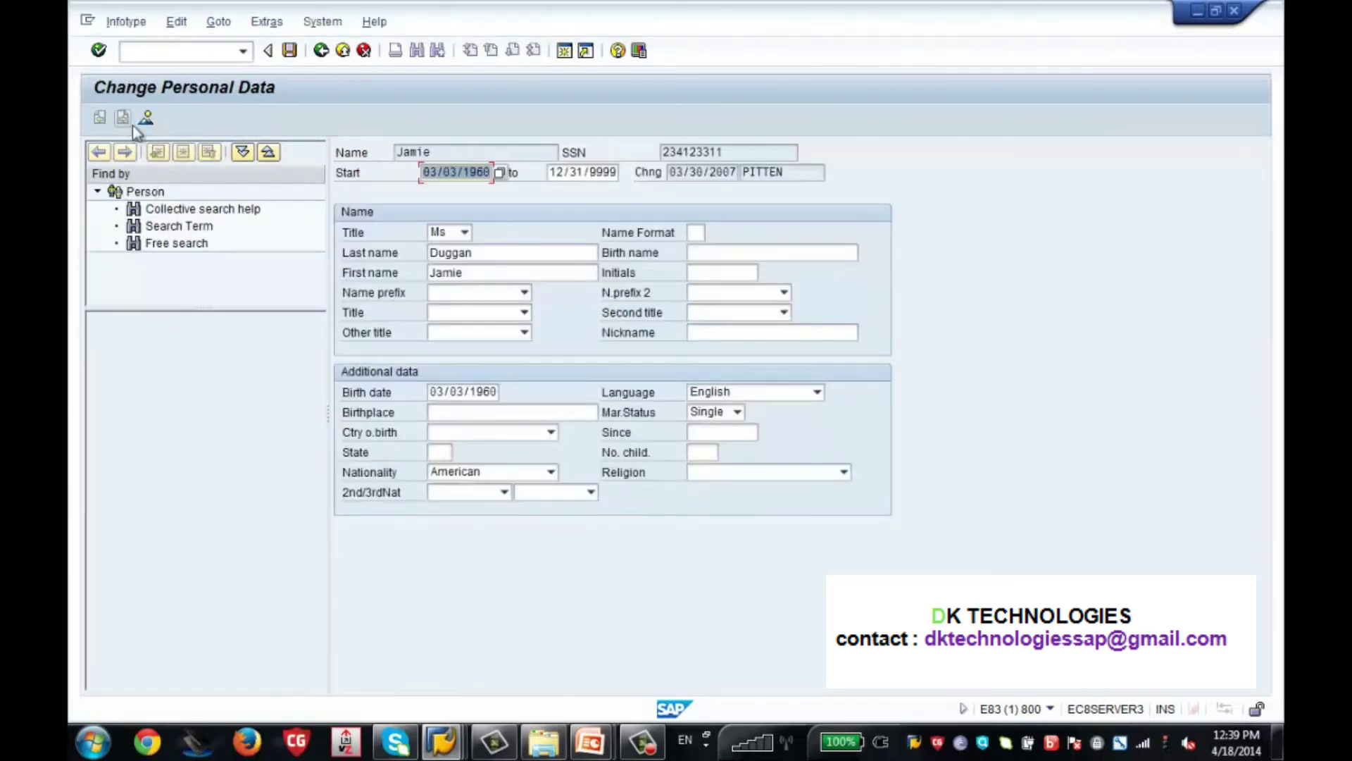
left_click(464, 232)
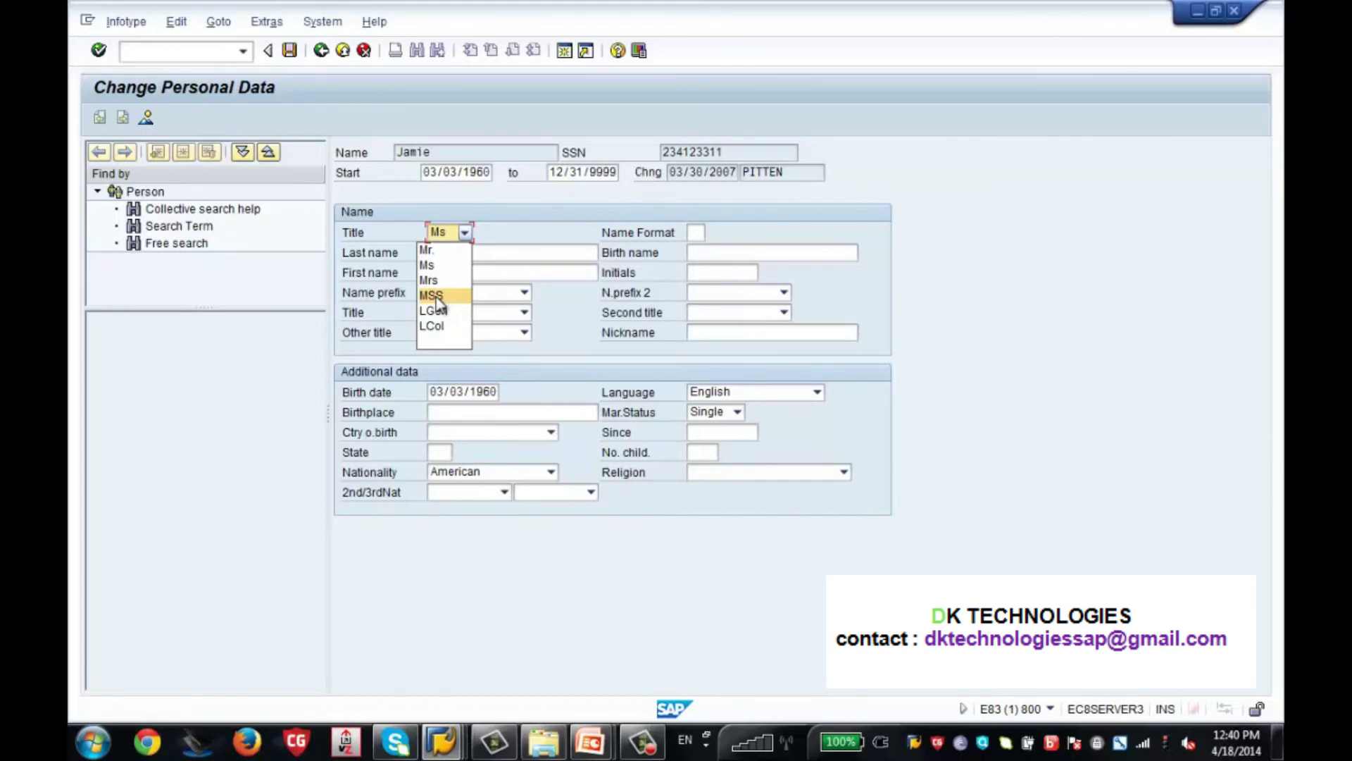
left_click(737, 413)
left_click(737, 414)
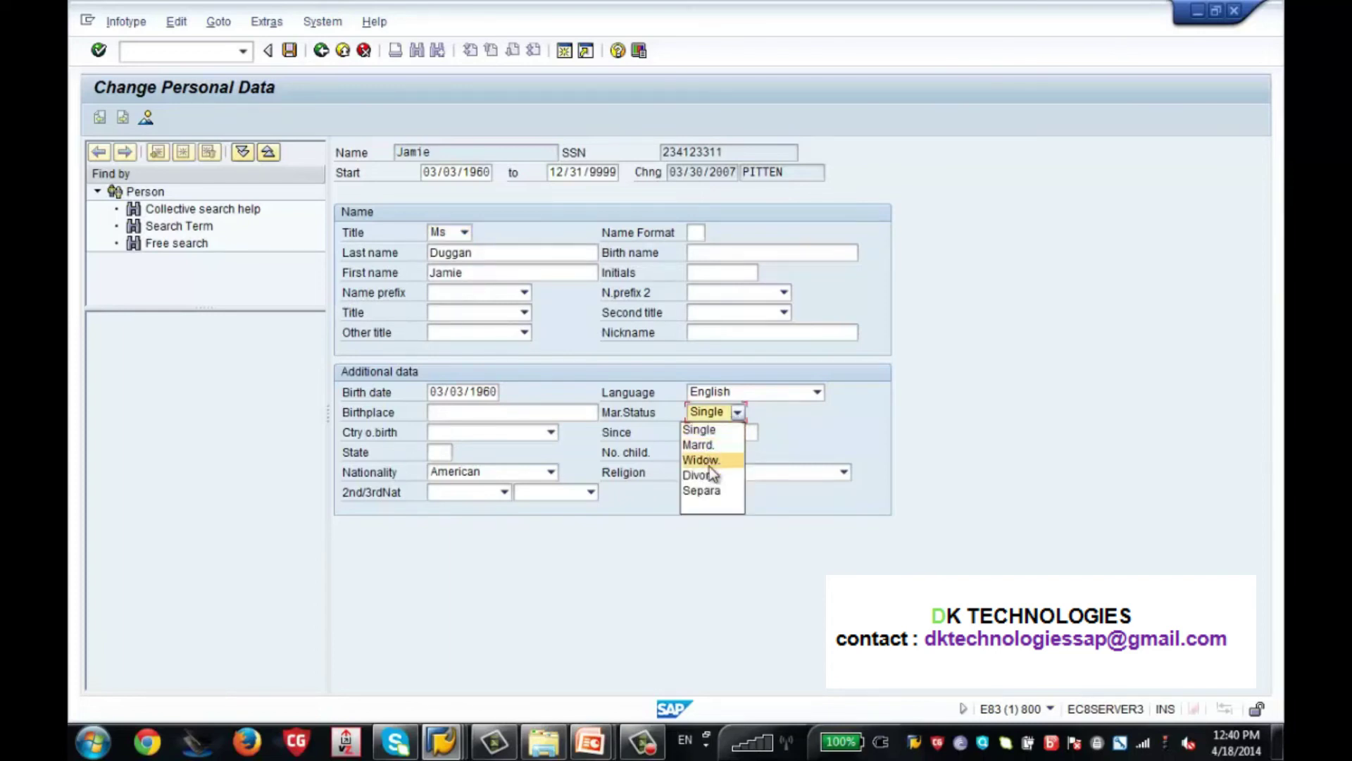
left_click(318, 59)
left_click(321, 52)
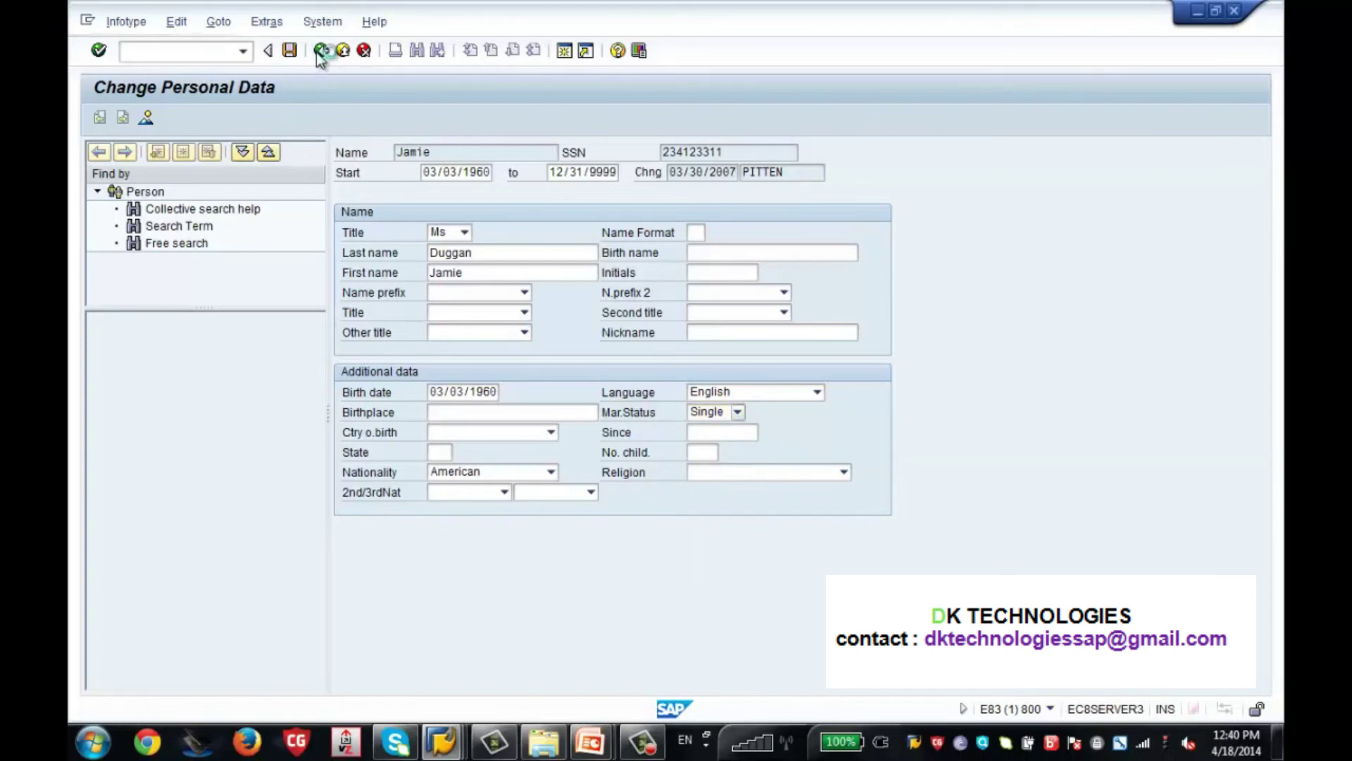
left_click(321, 51)
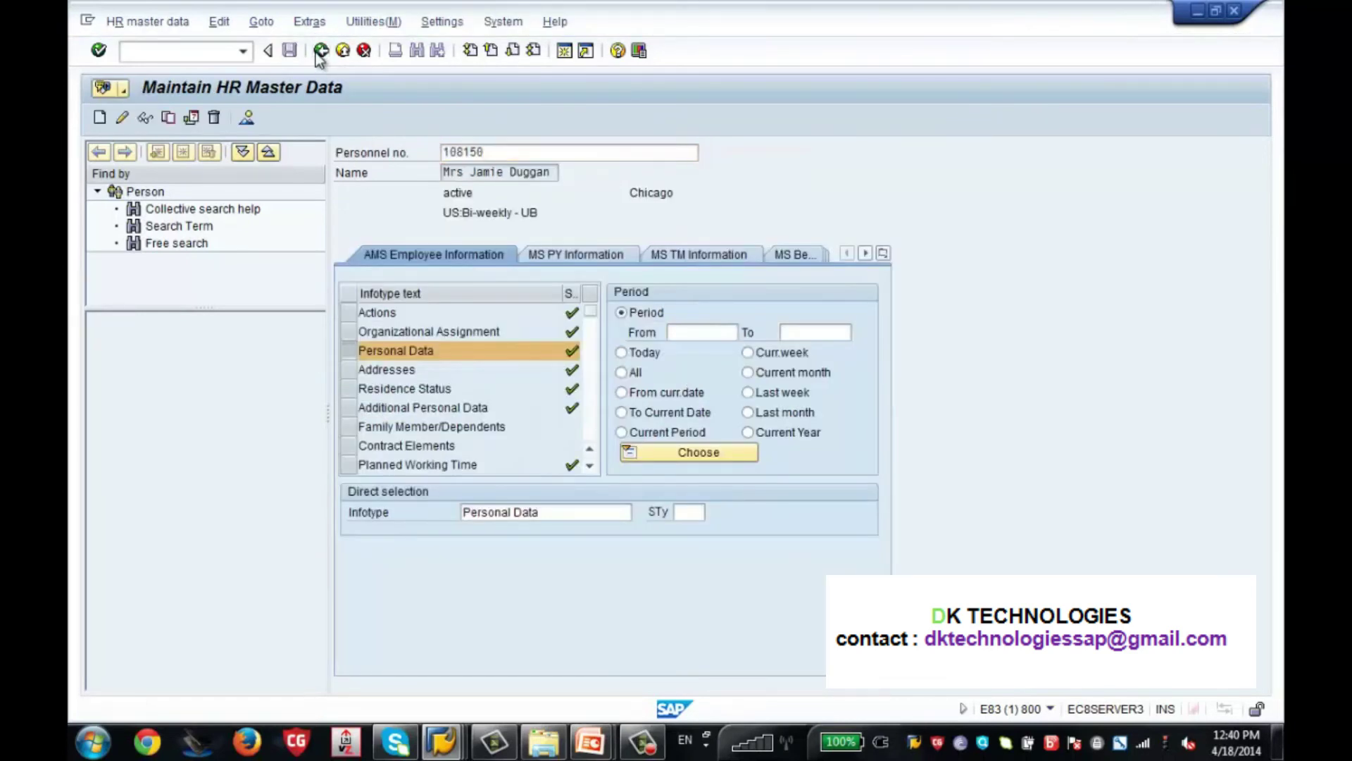
Run SPRO, open the SAP Reference IMG, and expand Personnel Management.
type("spro")
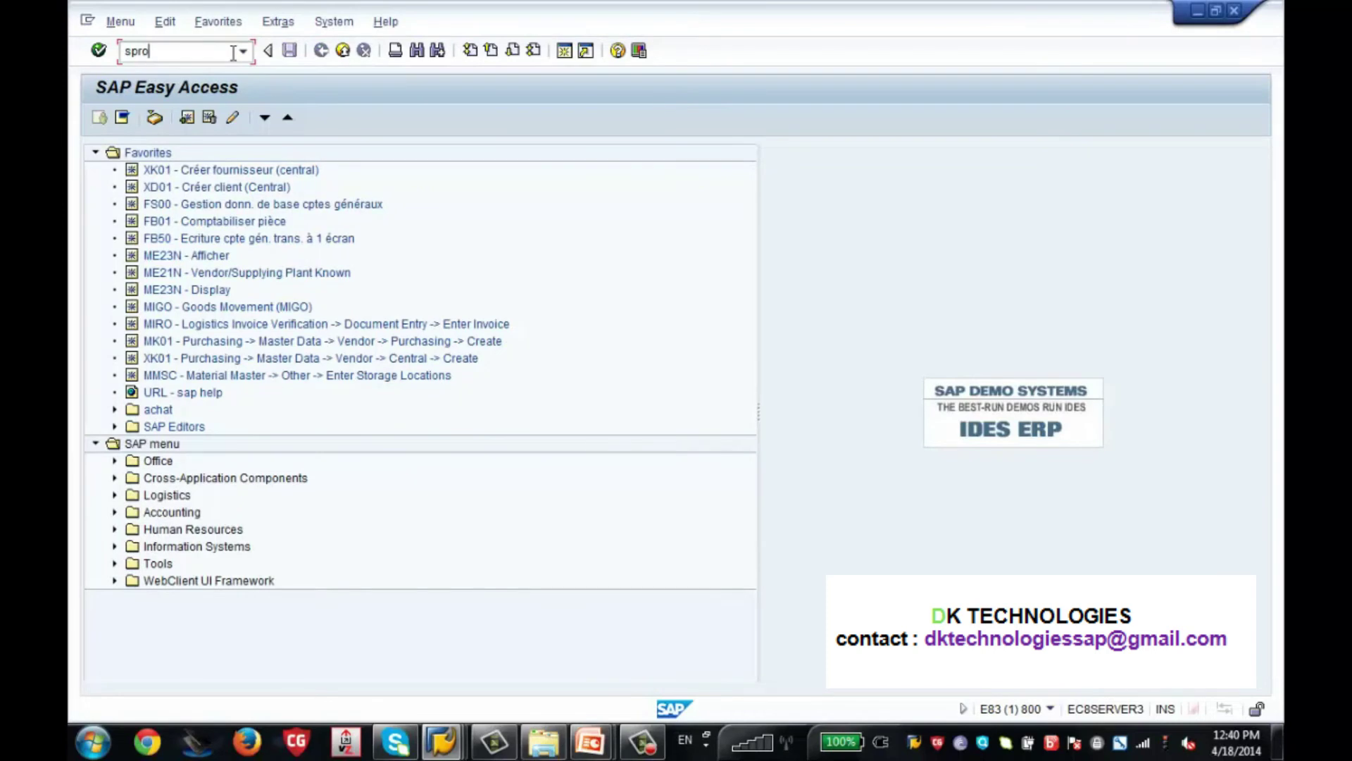
key("Return")
left_click(187, 120)
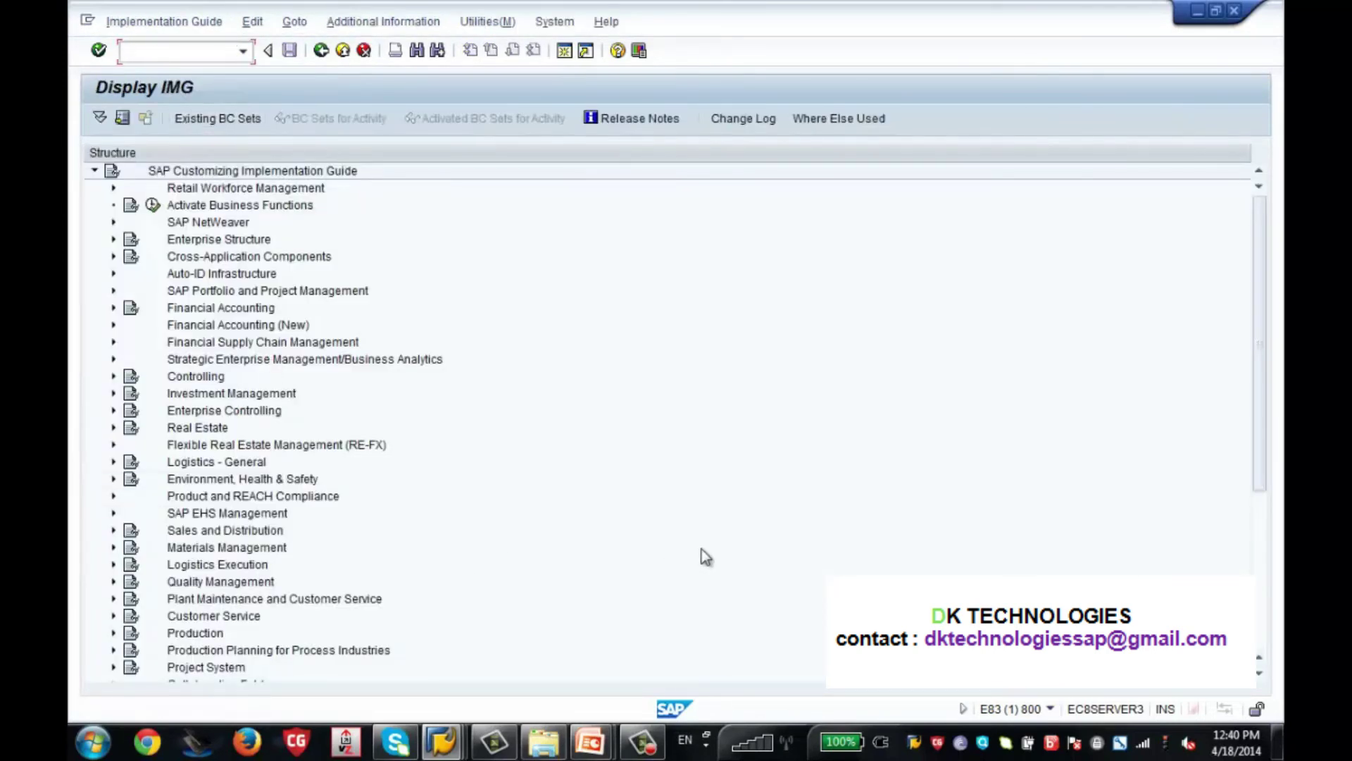
left_click(1258, 551)
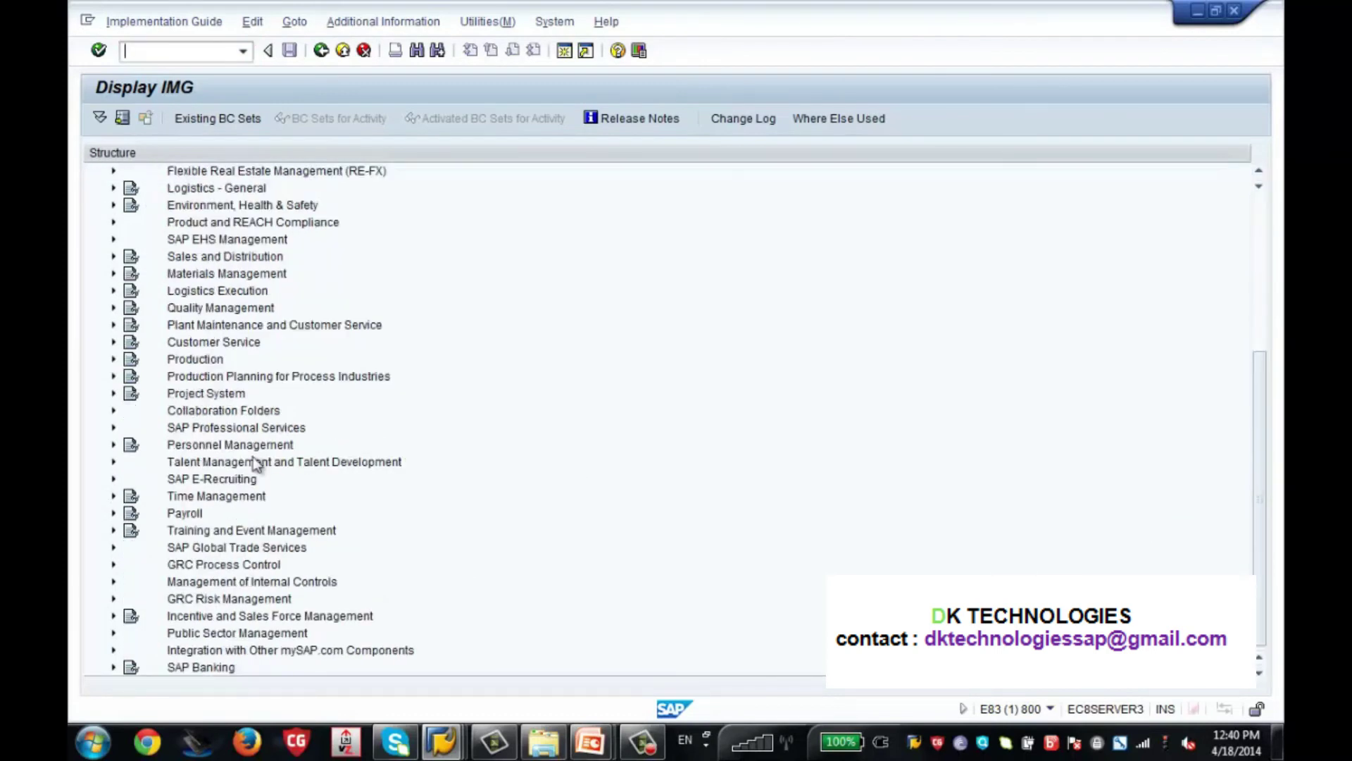
left_click(117, 446)
left_click(116, 445)
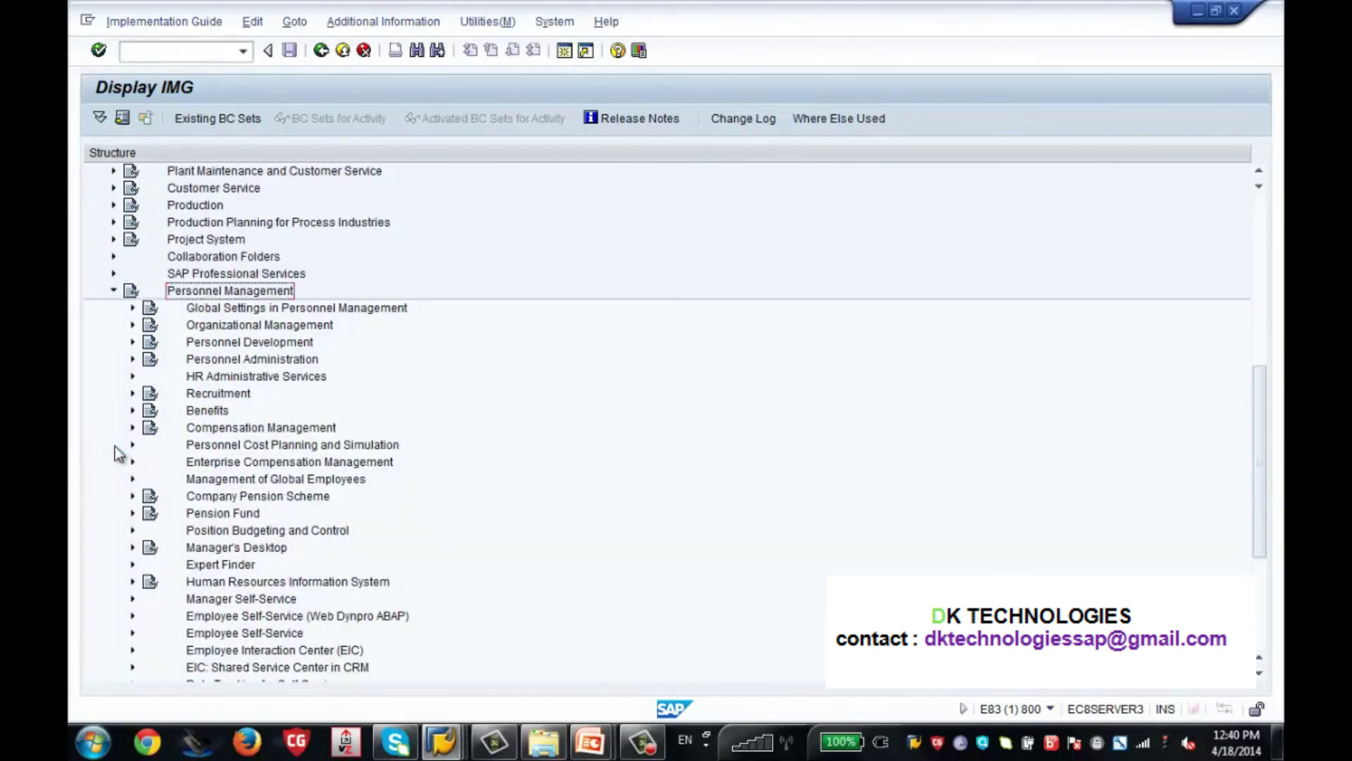
Expand Personnel Administration > Personal Data > Personal Data and run Create marital status.
left_click(195, 360)
left_click(134, 361)
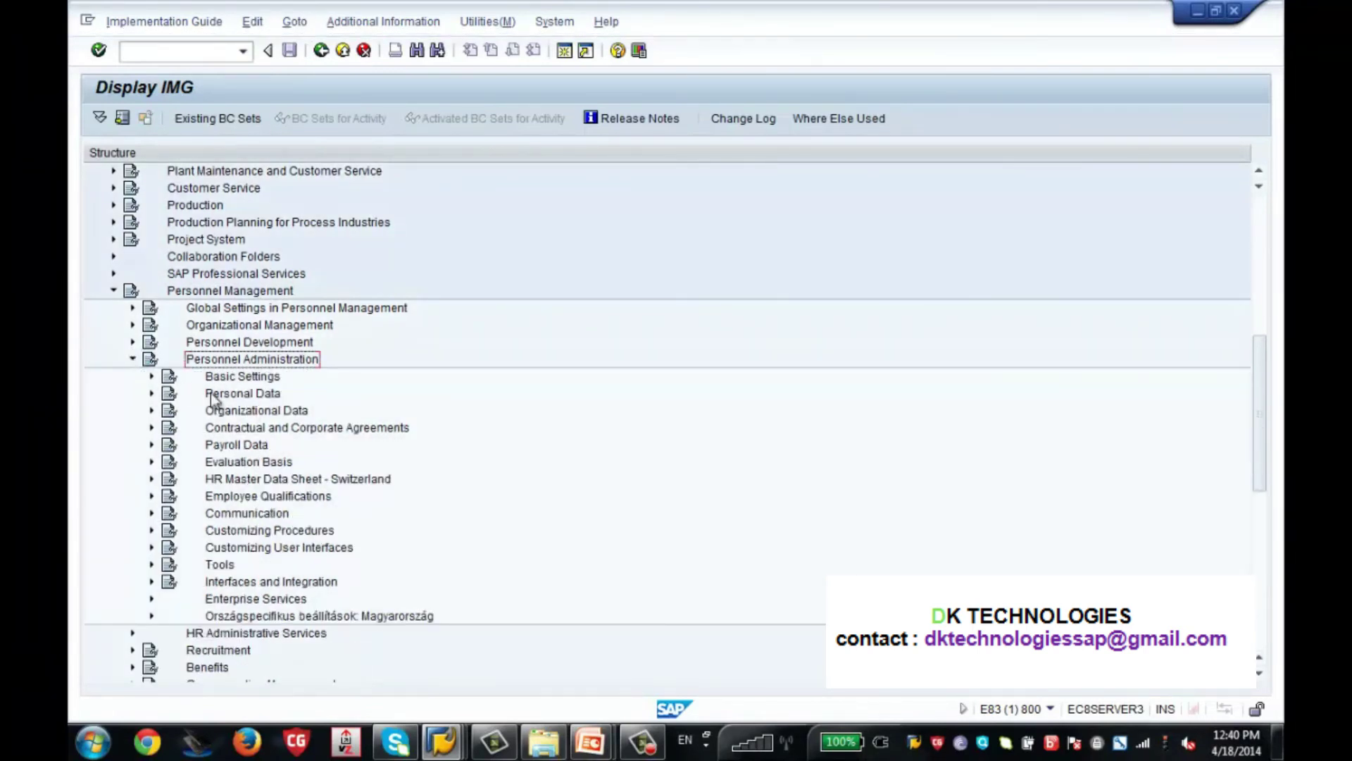
left_click(237, 399)
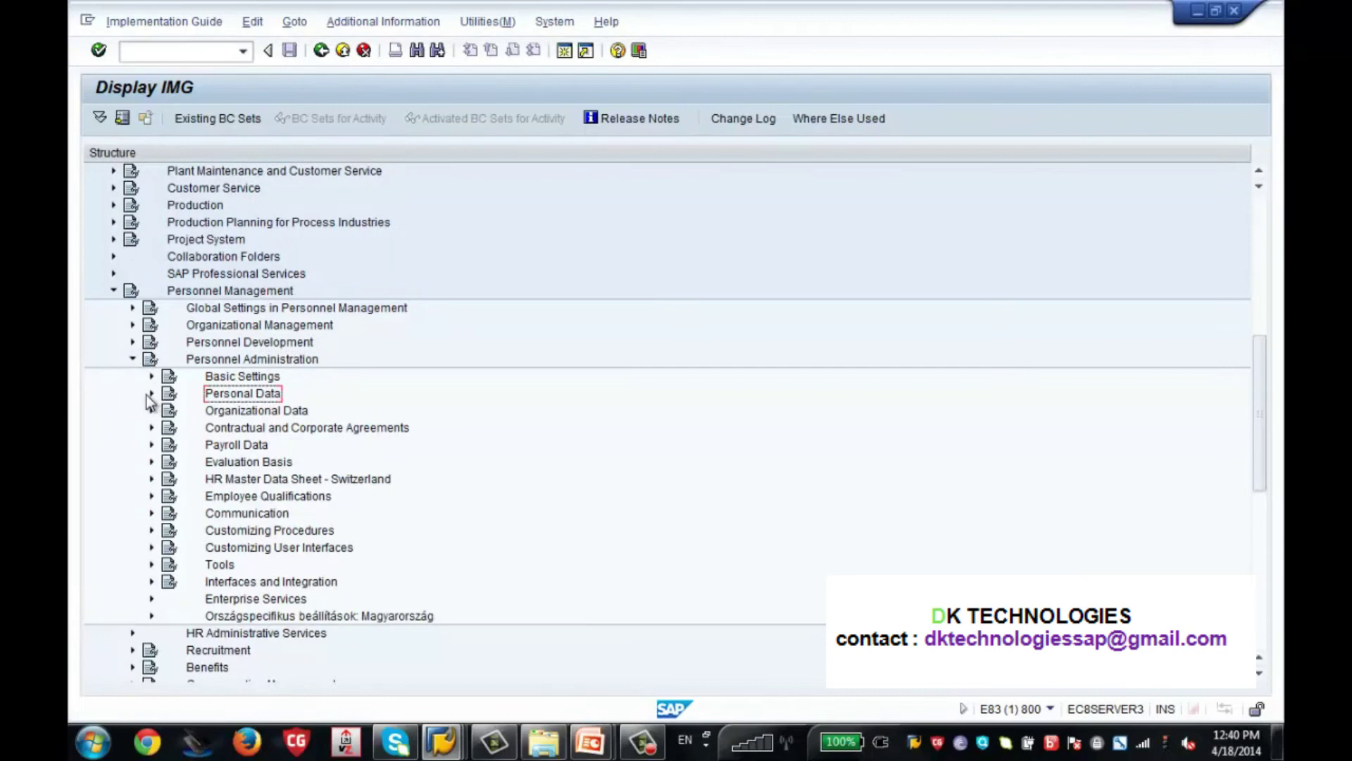
left_click(151, 395)
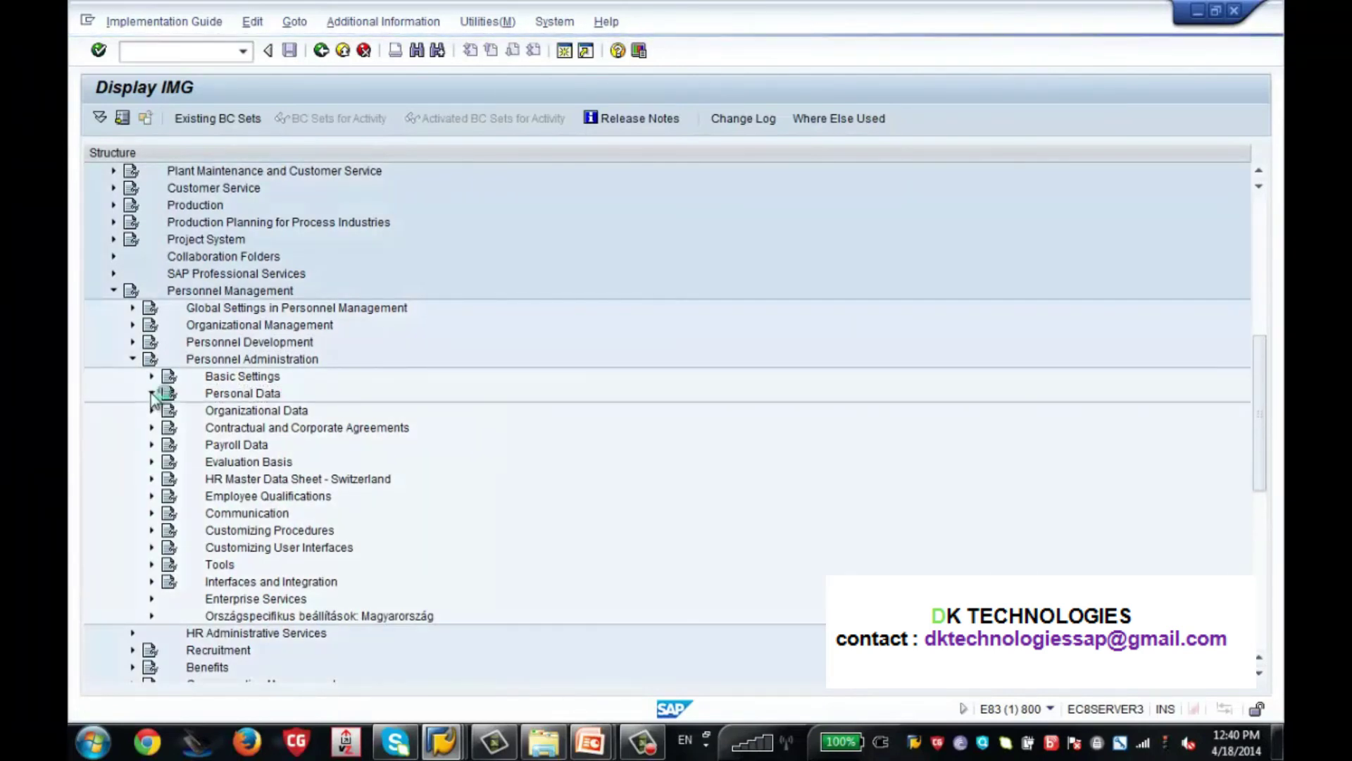
left_click(226, 257)
left_click(170, 257)
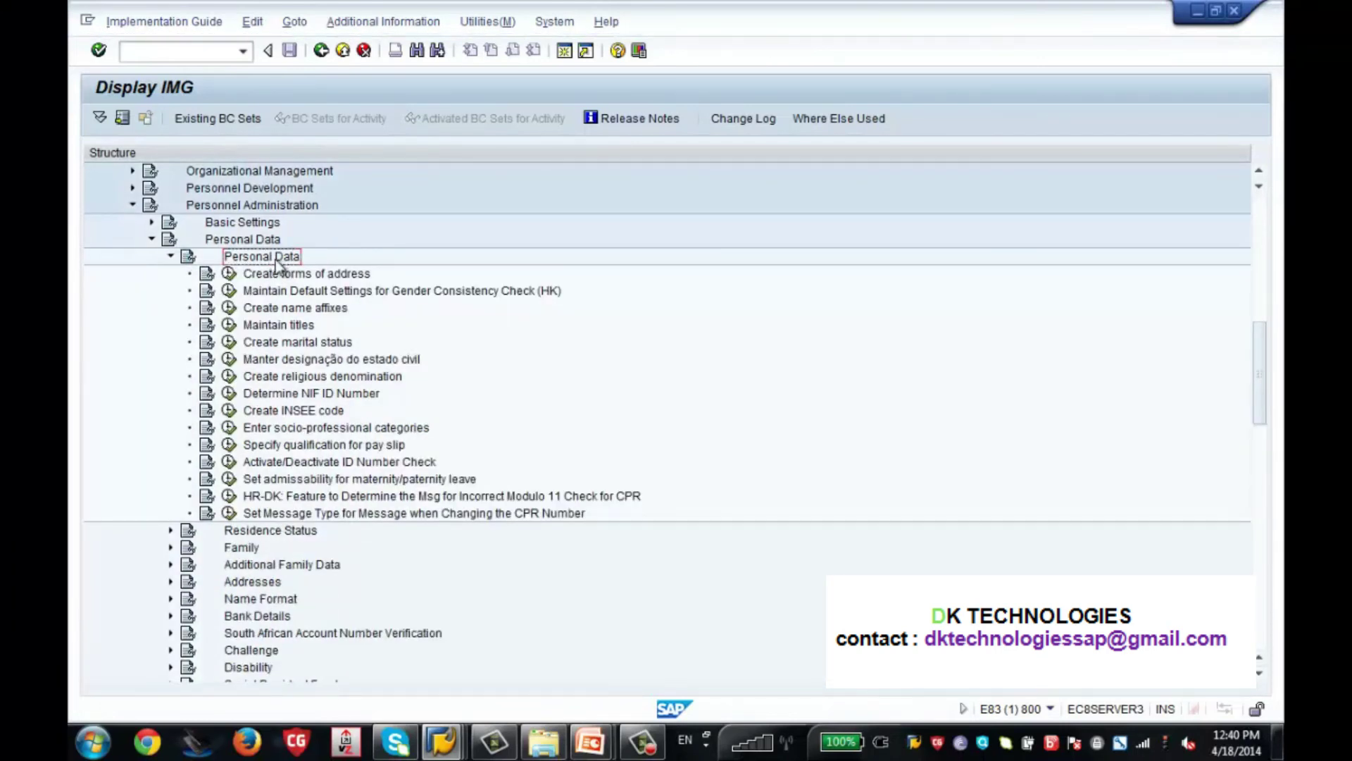
left_click(229, 341)
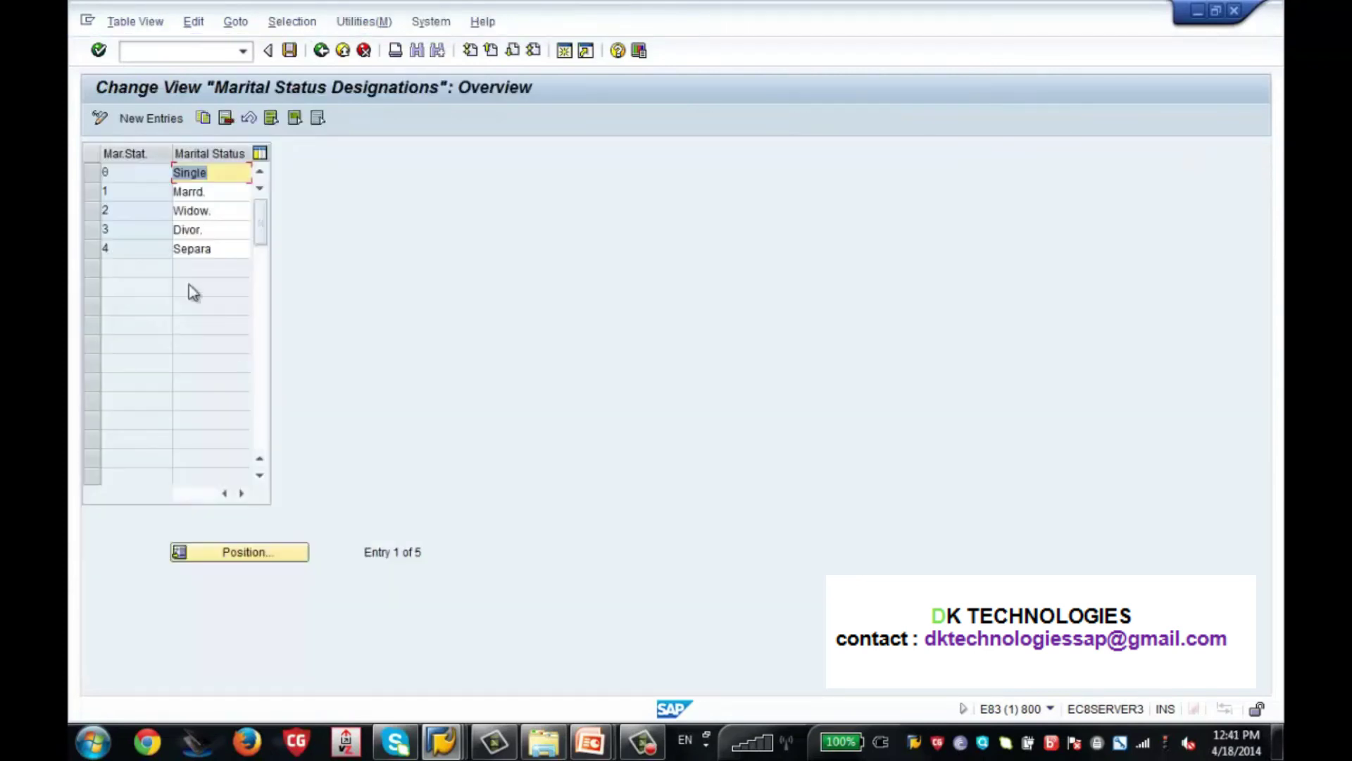
Add marital status 5 named ZSS TE, save it to a customizing request, and go back.
left_click(157, 120)
type("5")
left_click(186, 178)
type("TES")
type("T")
key("BackSpace")
key("BackSpace")
key("BackSpace")
key("BackSpace")
type("ZSS")
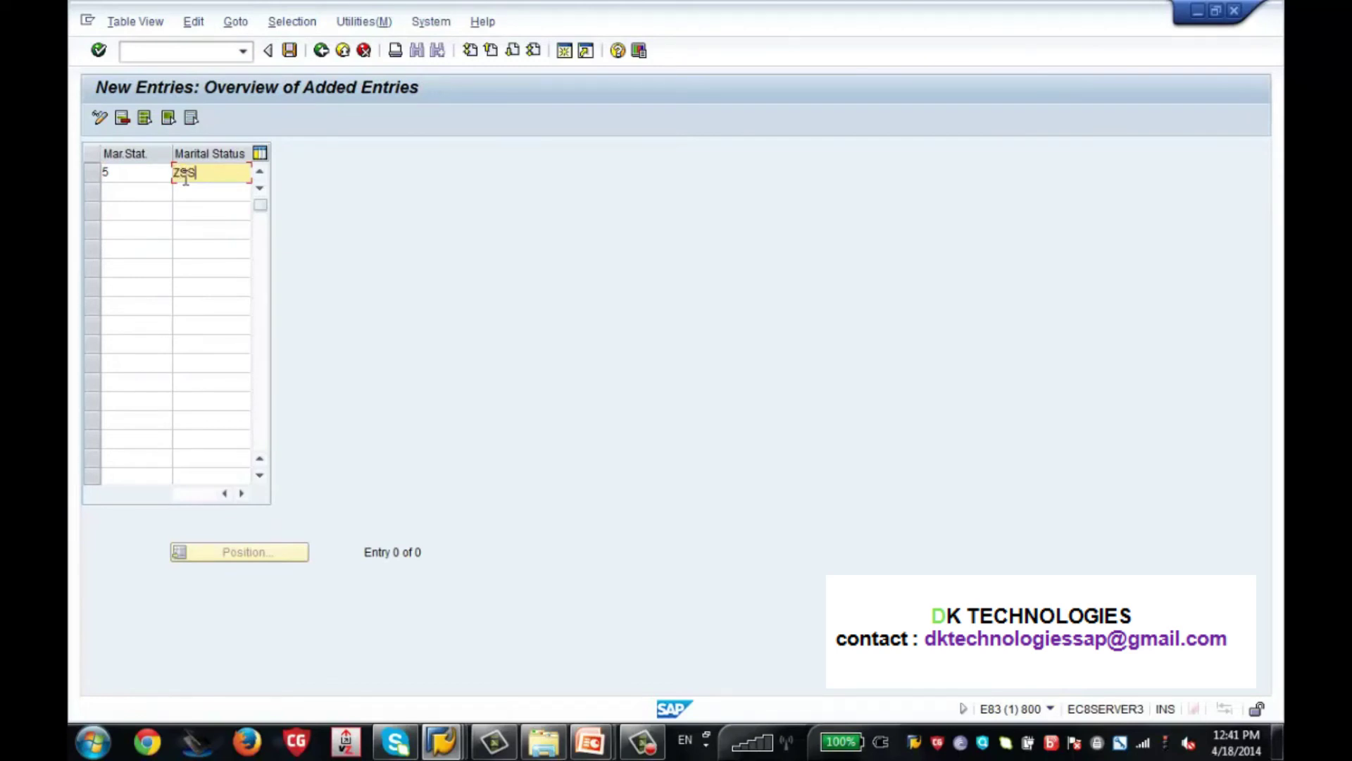
type(" TE")
left_click(290, 52)
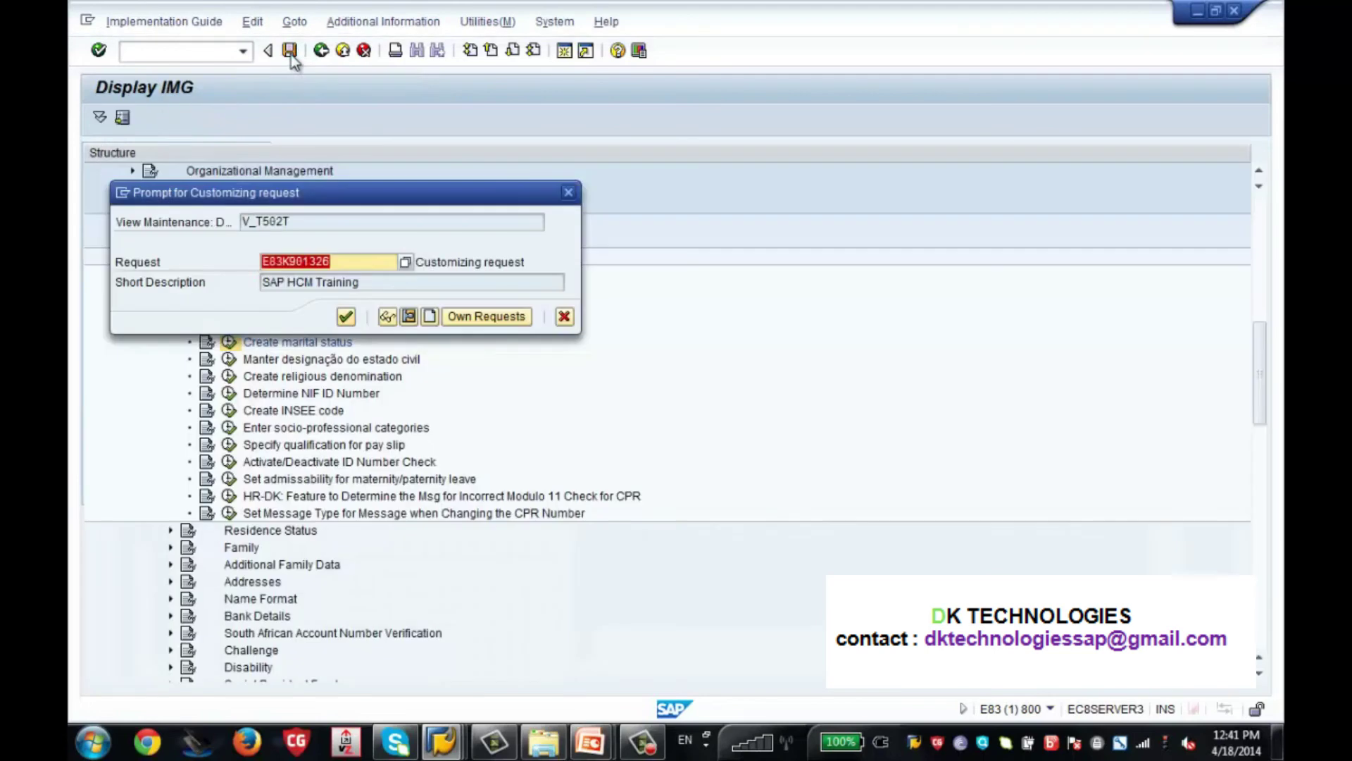
key("Return")
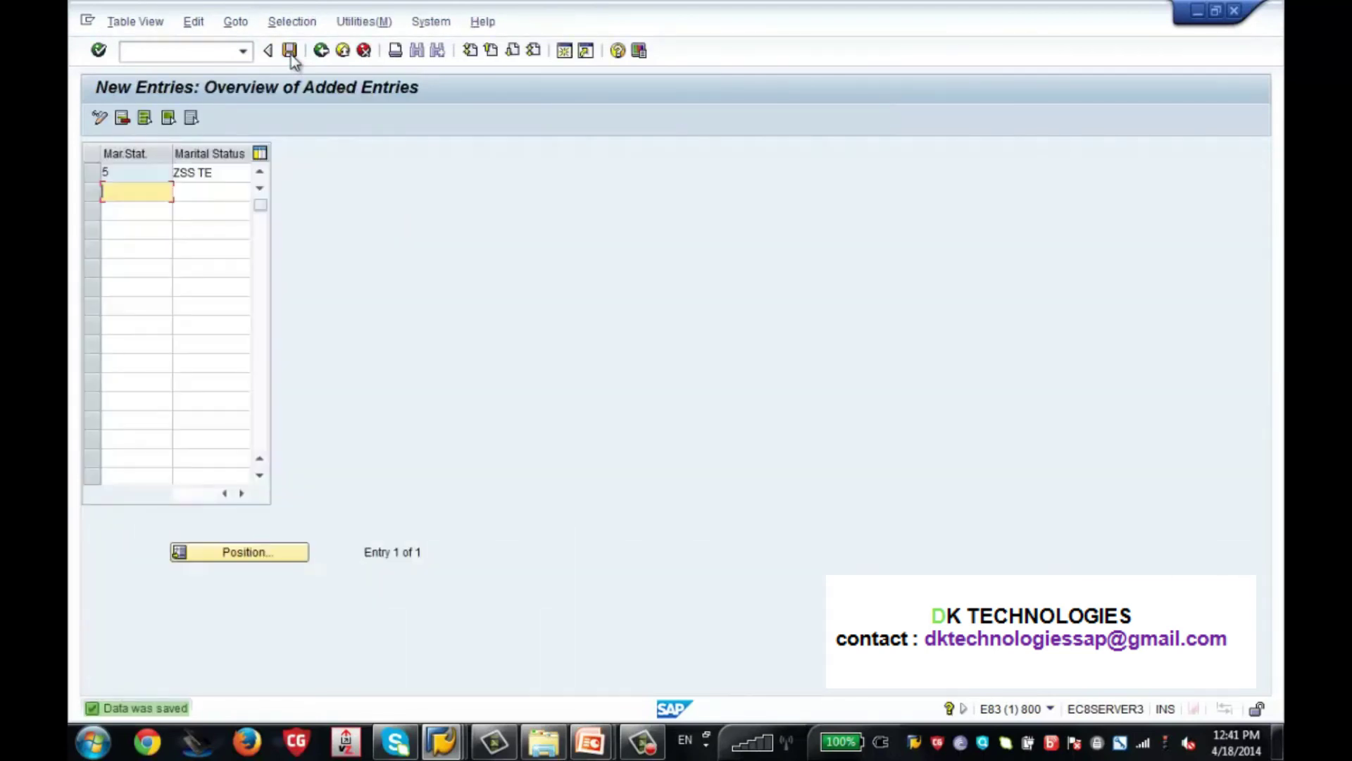
left_click(327, 54)
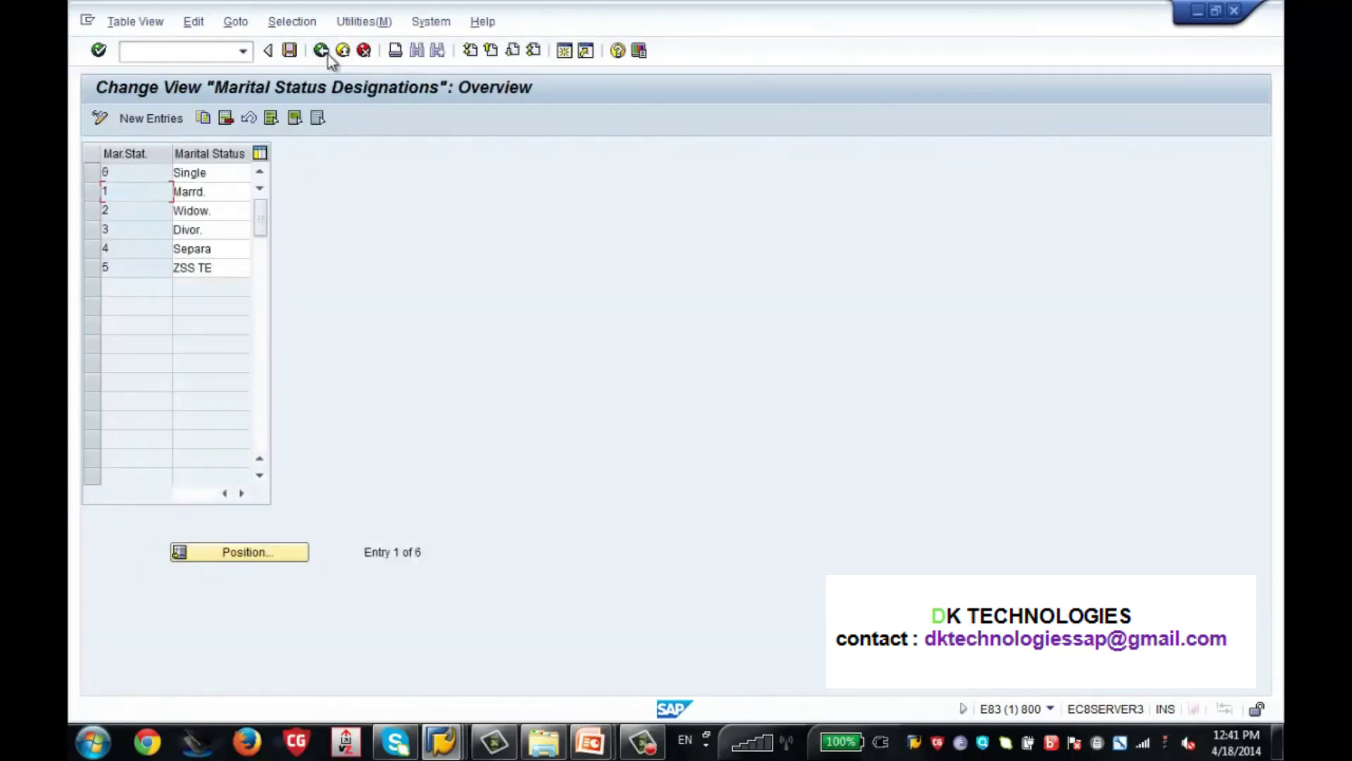
left_click(328, 53)
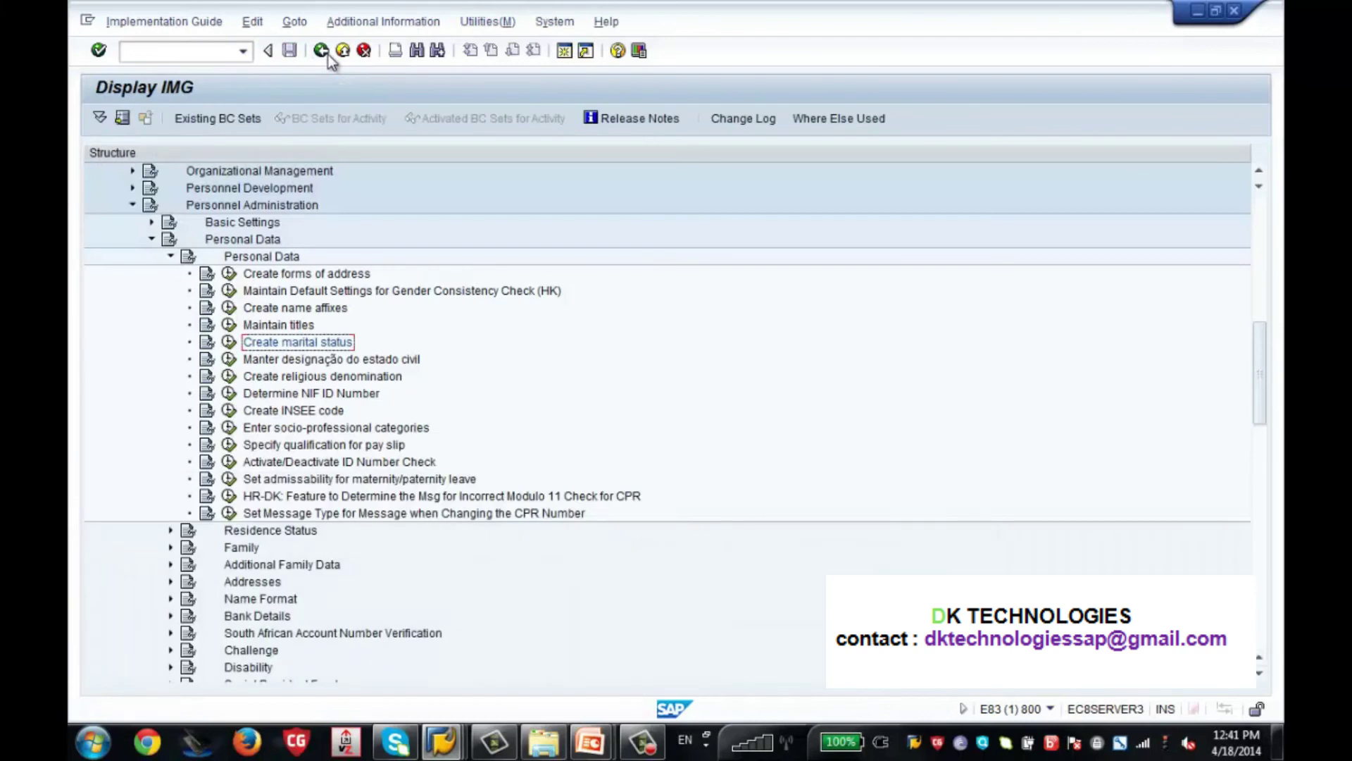
Enter /opa30 to start HR master data maintenance in a new session.
left_click(162, 47)
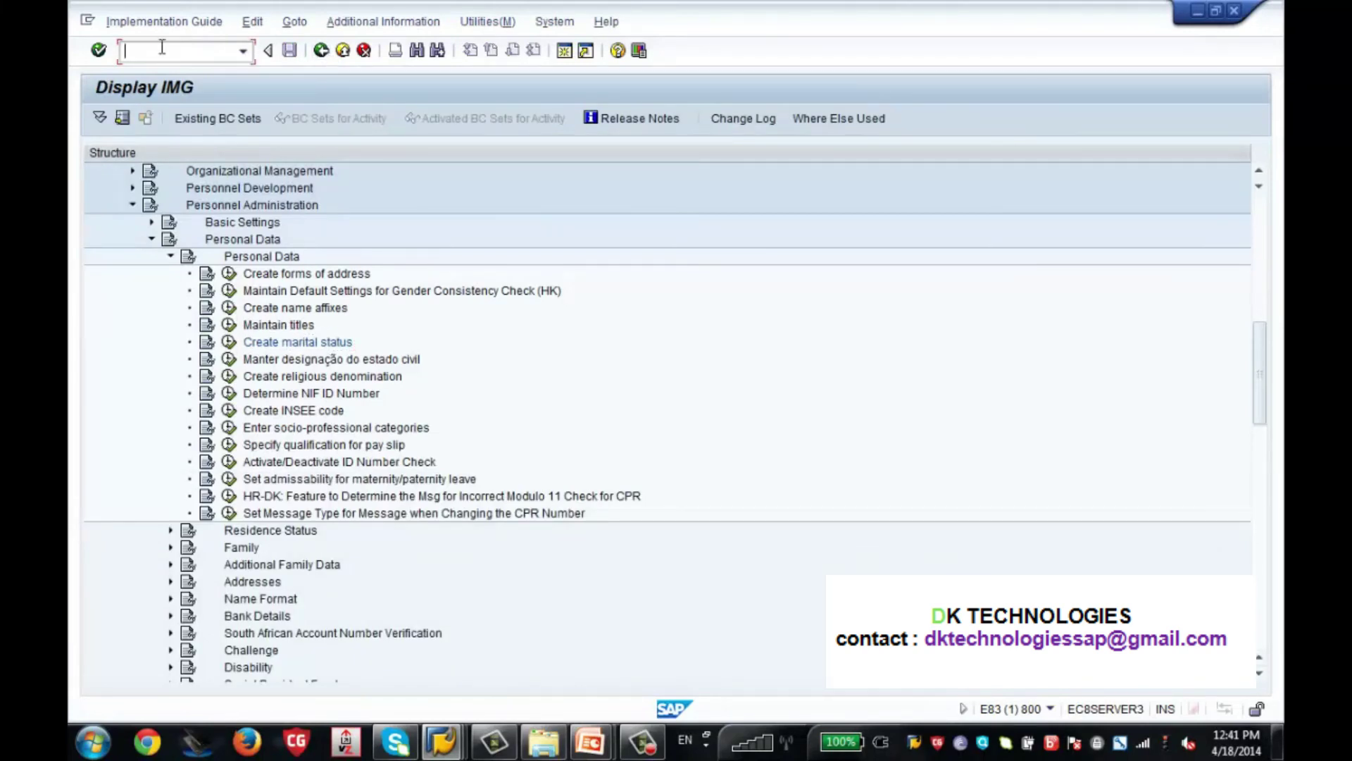
type("/n")
type("pa30")
left_click(137, 56)
key("BackSpace")
type("o")
key("Return")
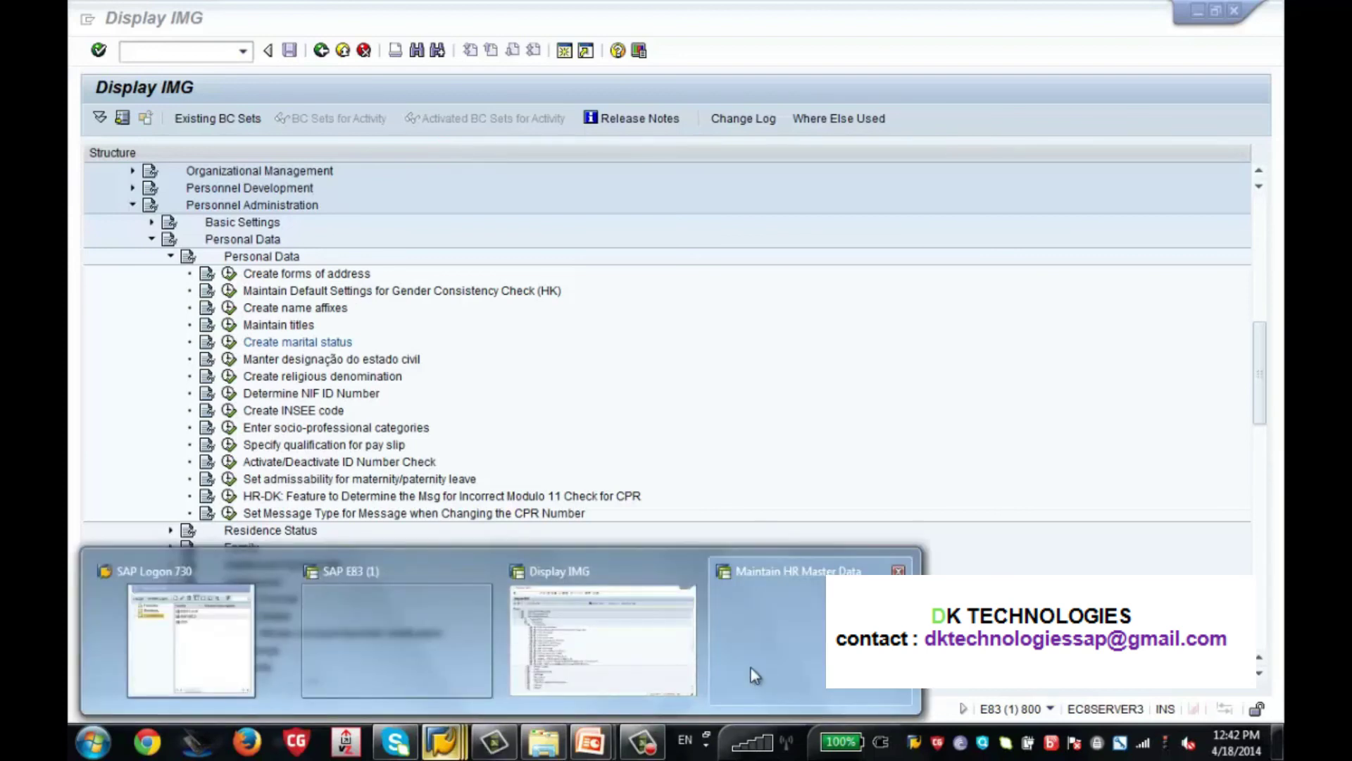
Bring the Display IMG window forward and reopen the SAP Reference IMG.
left_click(751, 668)
mouse_move(441, 741)
left_click(376, 628)
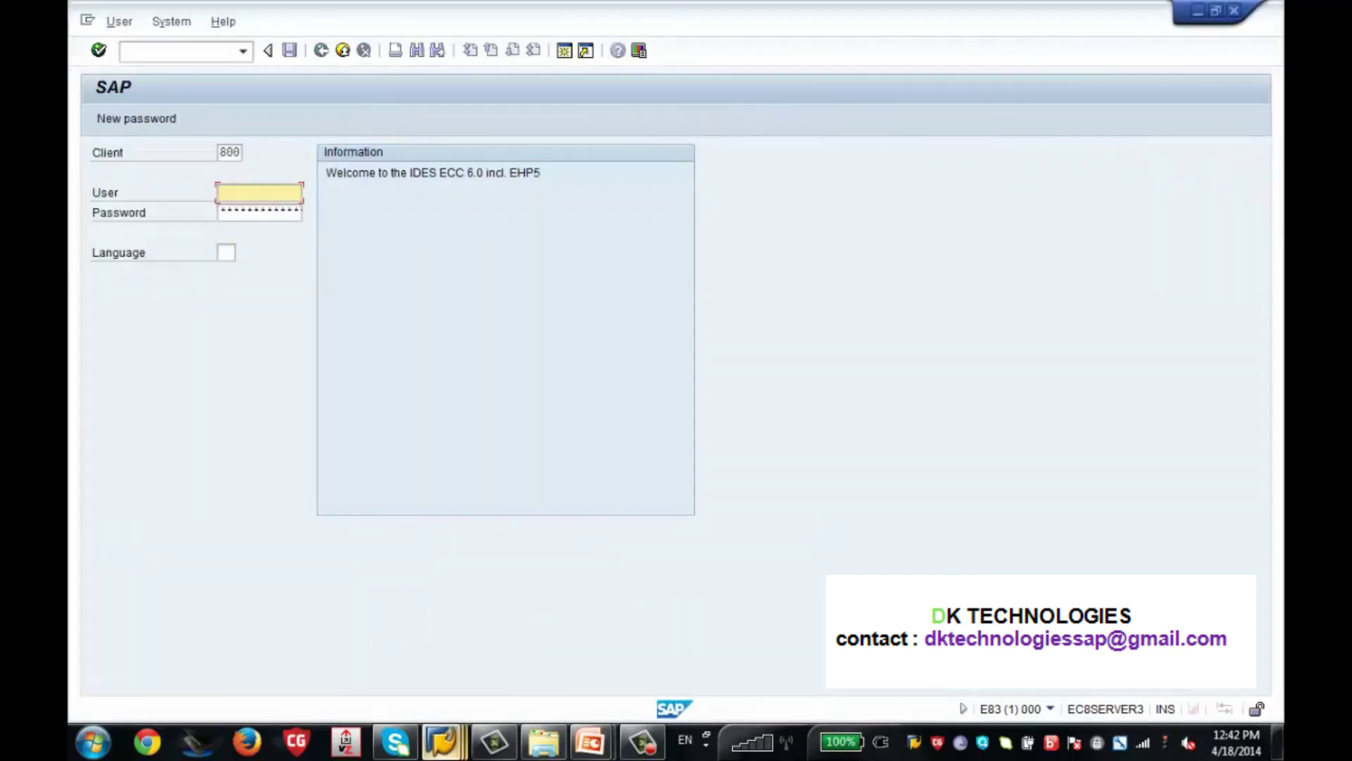
mouse_move(442, 741)
left_click(558, 632)
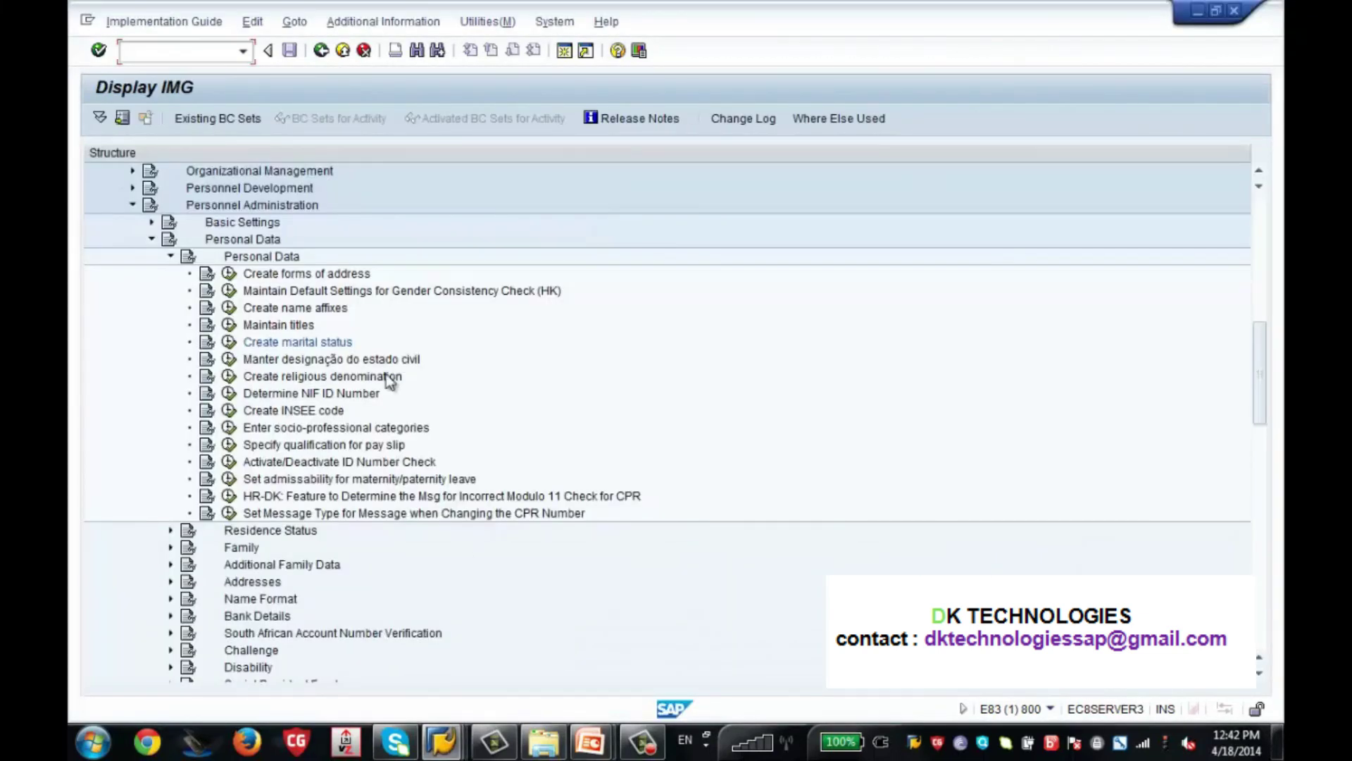
left_click(327, 57)
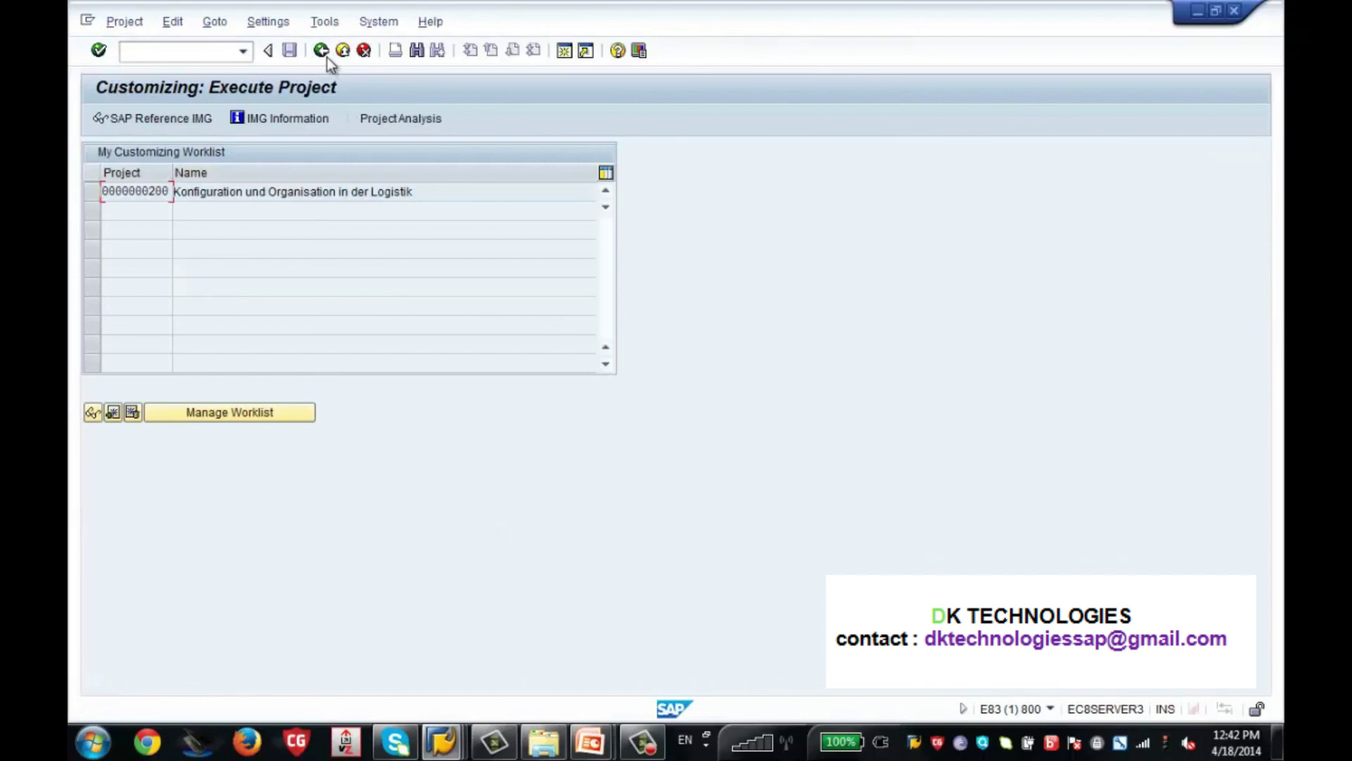
left_click(186, 114)
Open PA30 in a new session and submit the employee record in Maintain HR Master Data.
left_click(226, 48)
type("/op")
type("30")
key("Return")
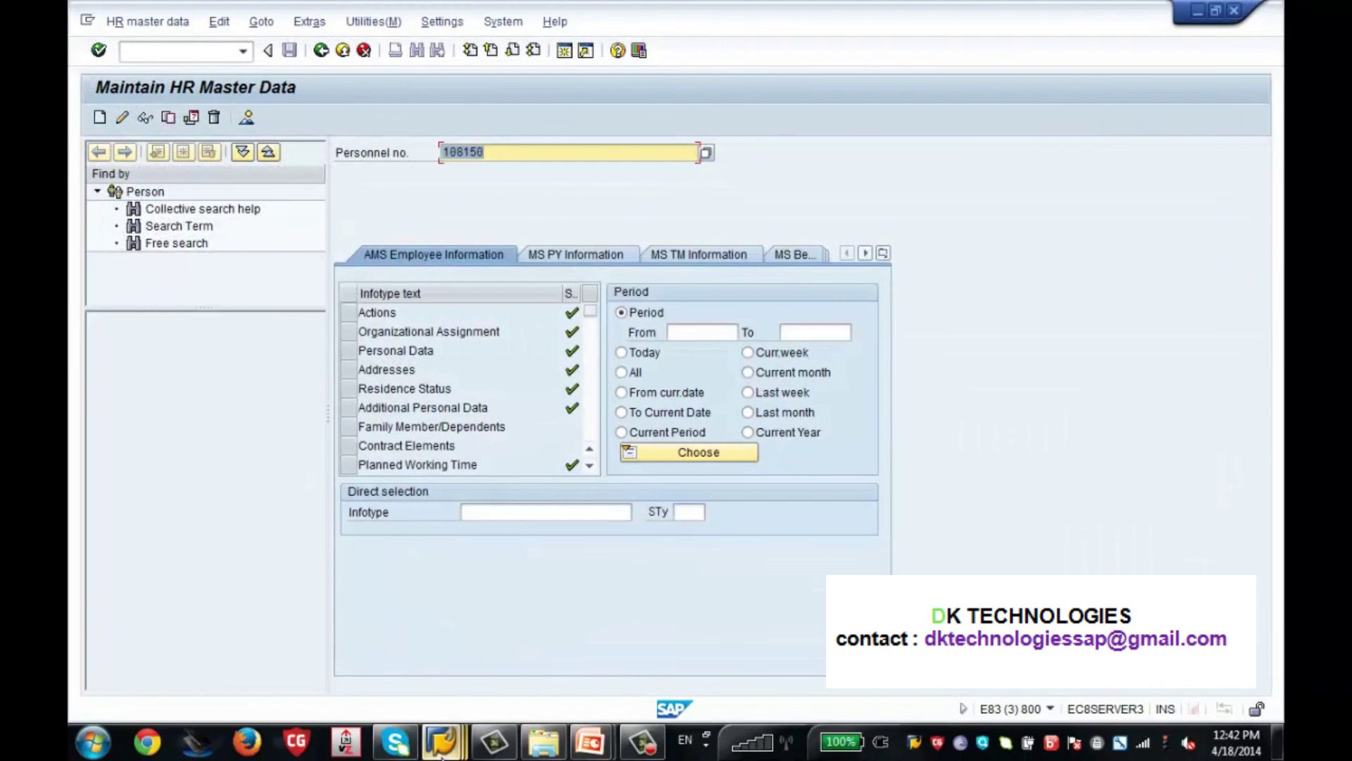
mouse_move(441, 736)
left_click(536, 676)
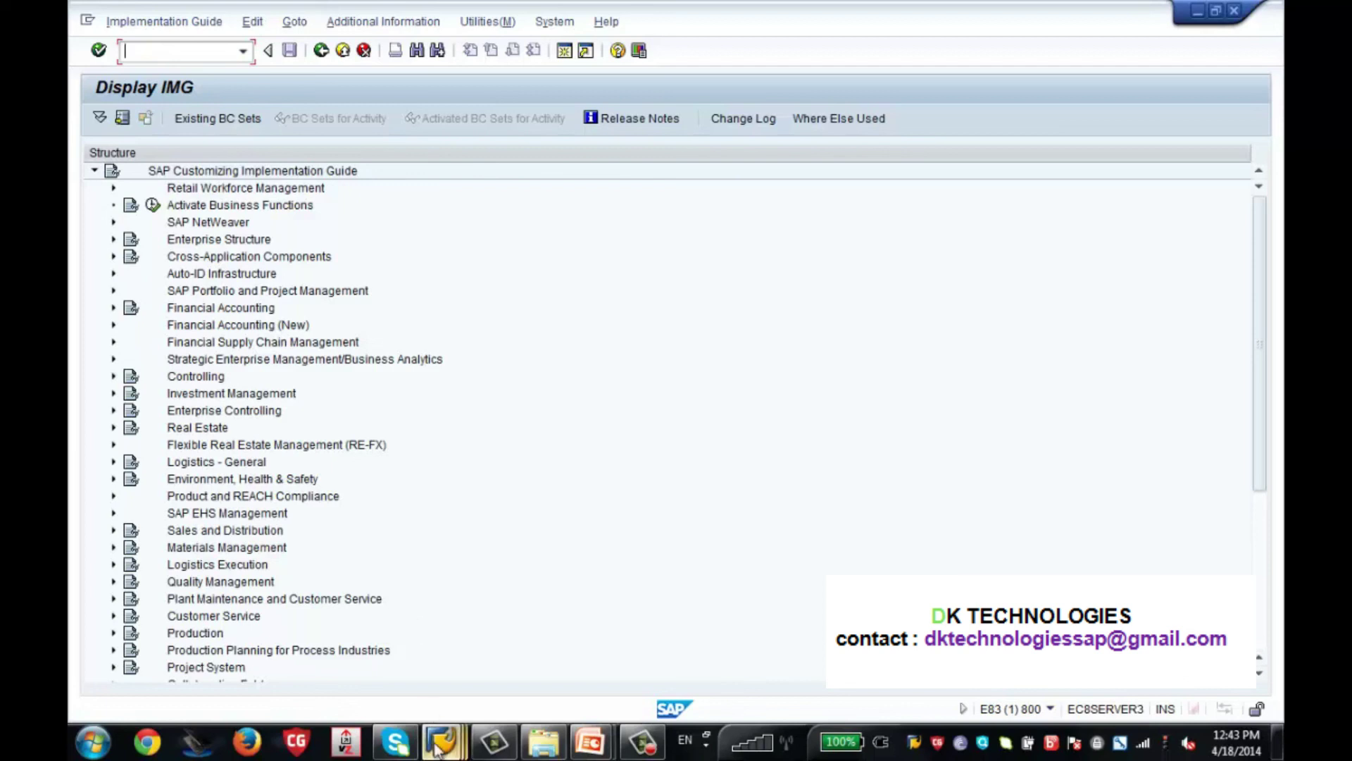
mouse_move(442, 739)
left_click(763, 639)
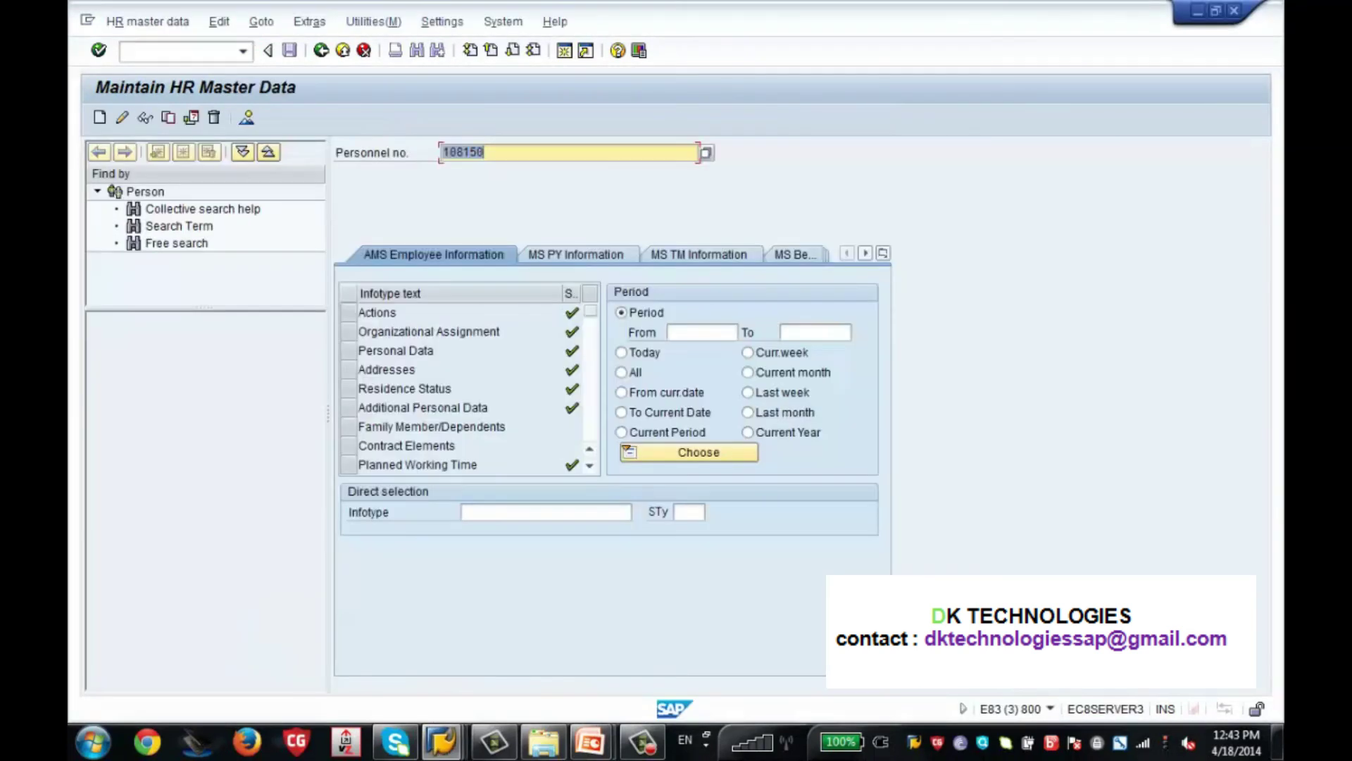
key("Return")
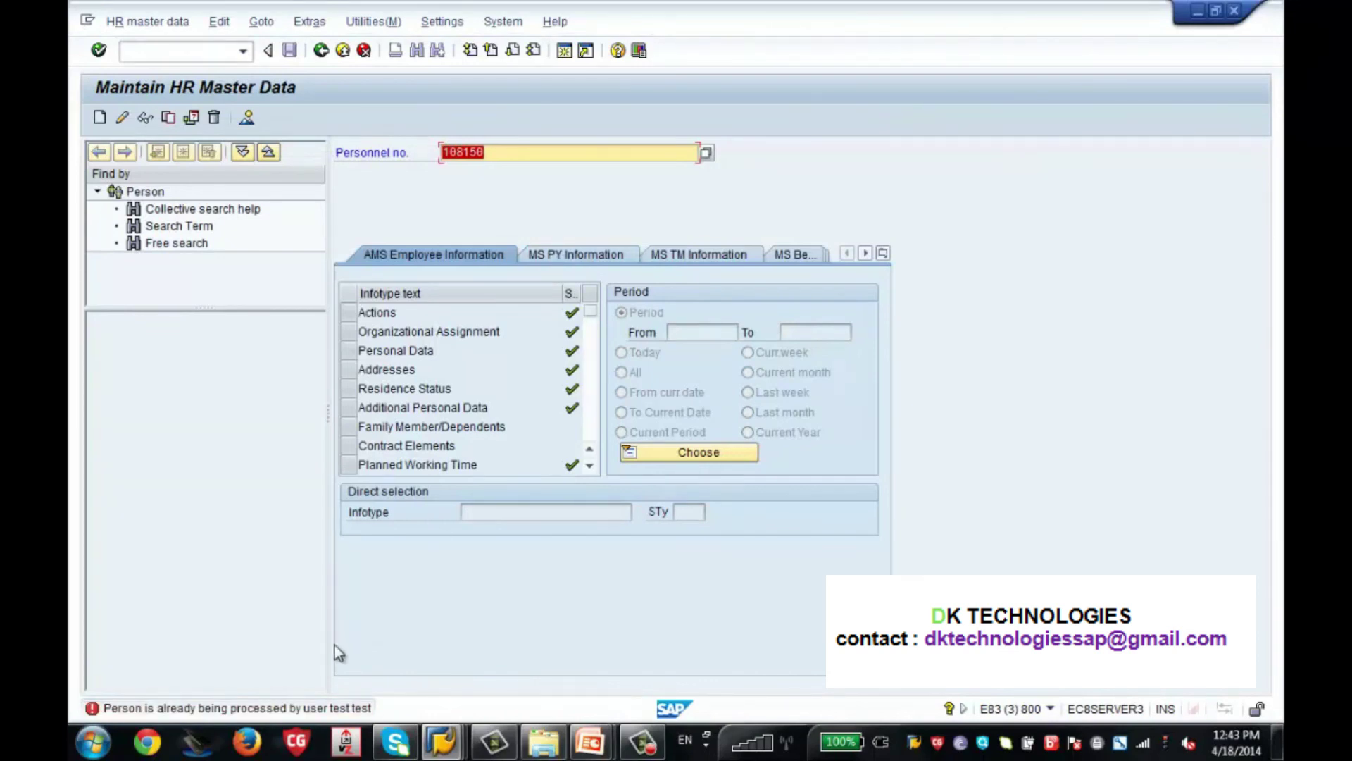
Pick another personnel number from input history and load that unlocked employee's record.
mouse_move(454, 750)
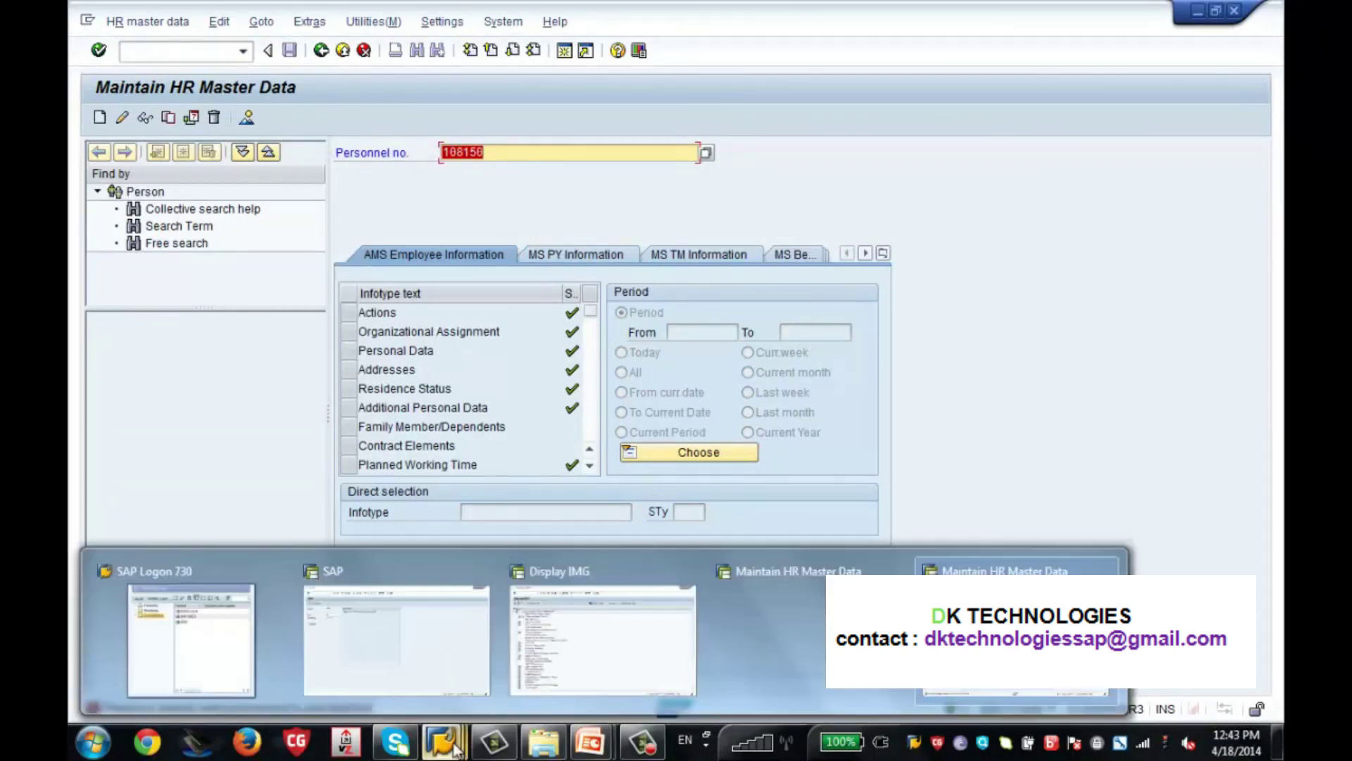
left_click(765, 628)
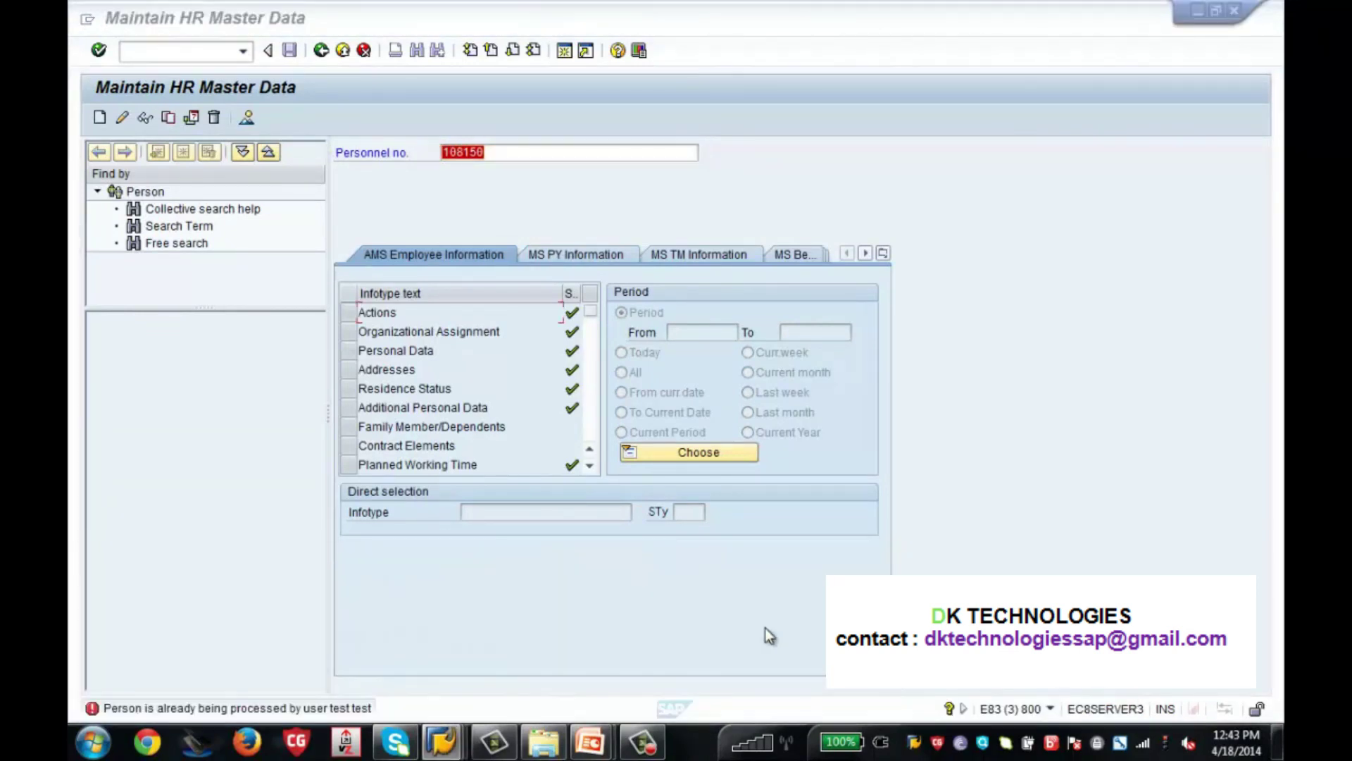
left_click(328, 52)
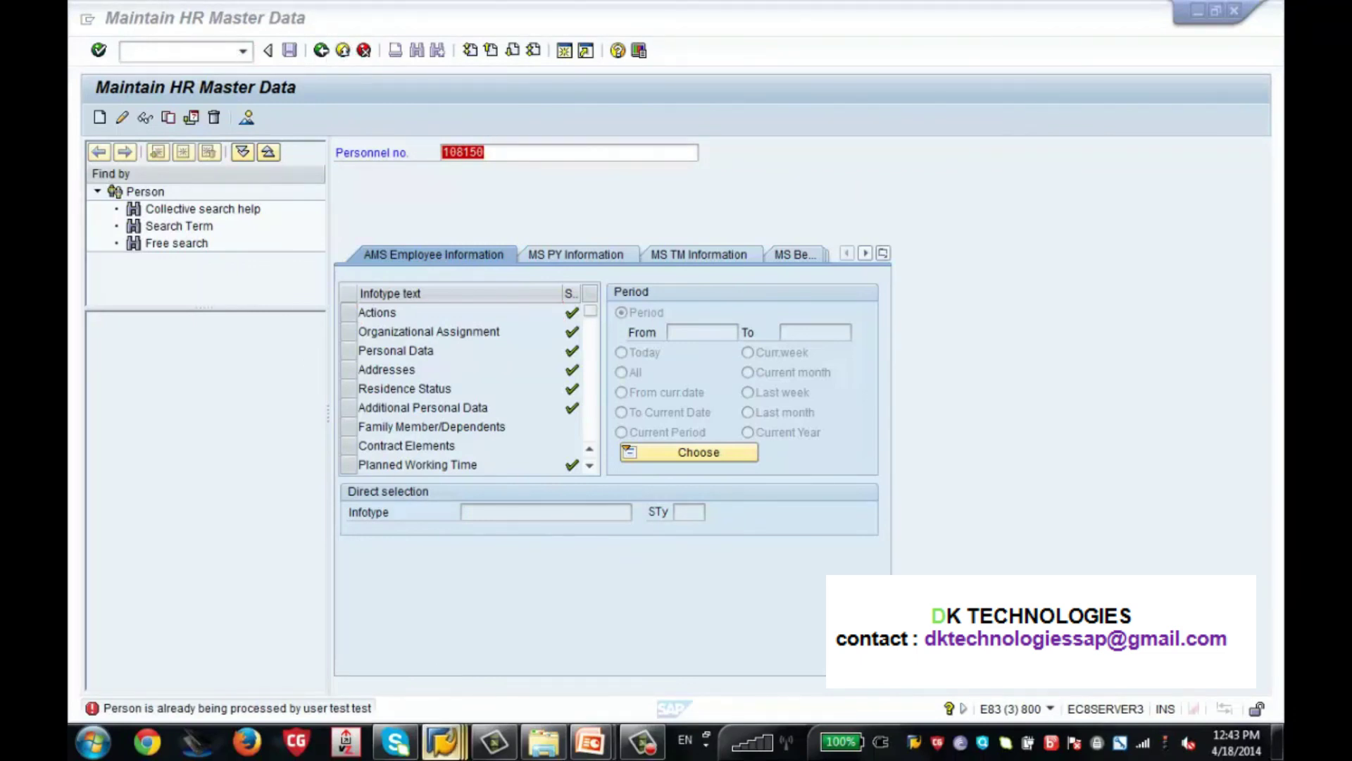
mouse_move(441, 741)
left_click(765, 628)
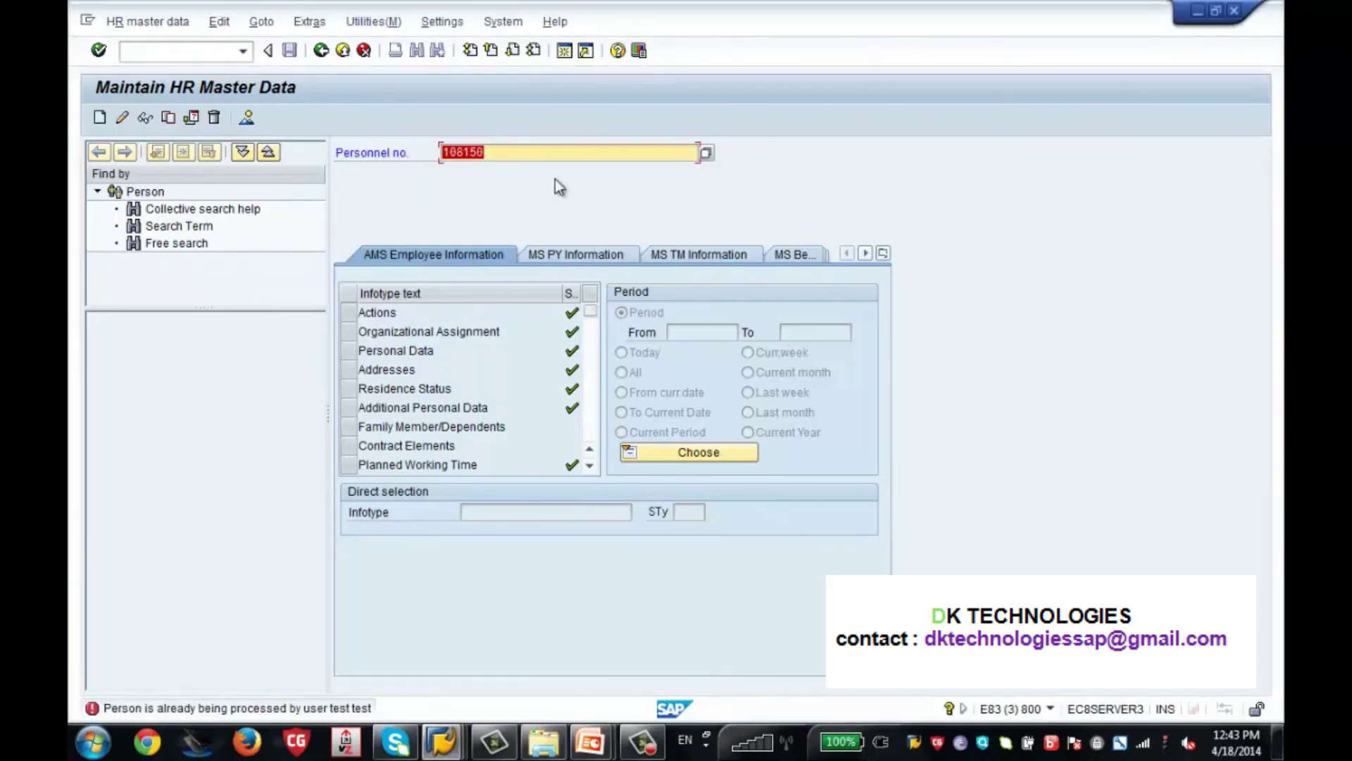
key("Down")
key("Down")
key("Down")
key("Return")
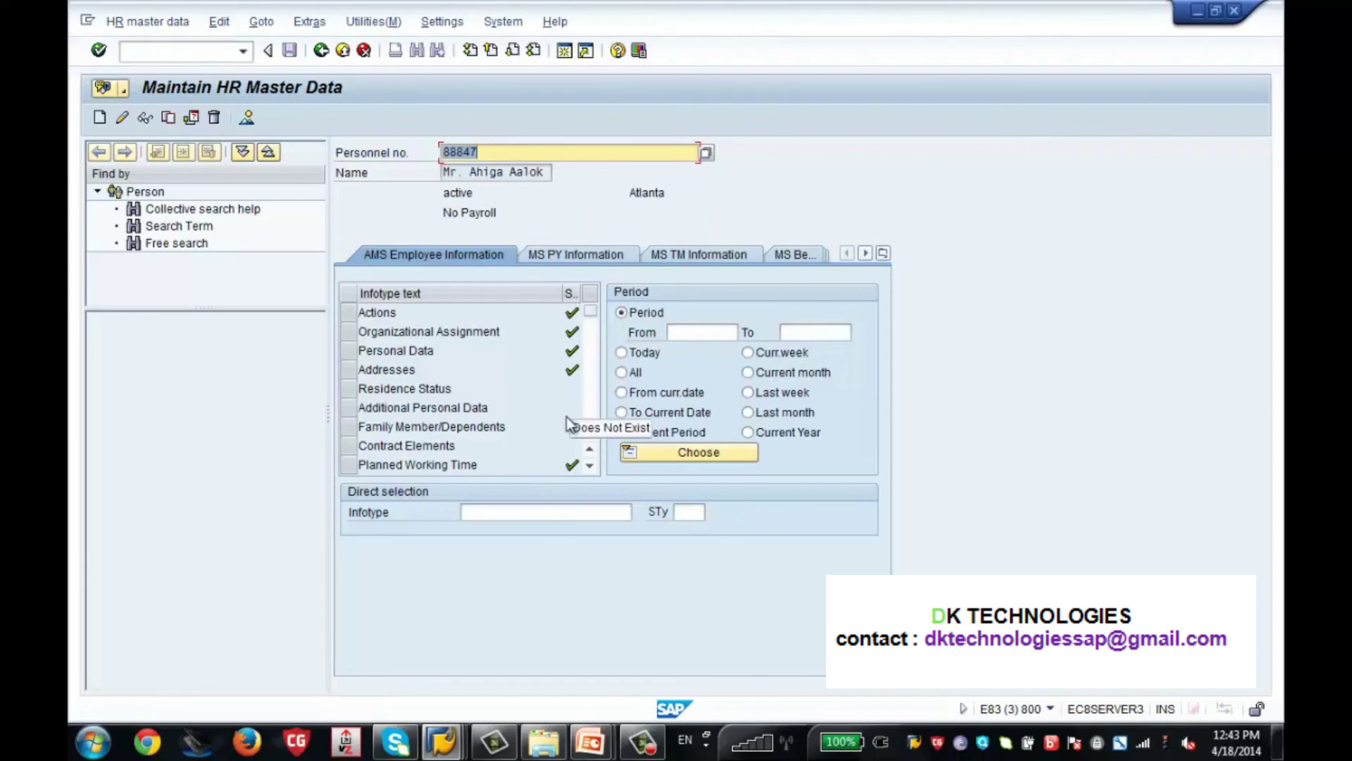
Edit the employee's Personal Data, confirm ZSS TE in Mar.Status, then return to Display IMG.
left_click(348, 351)
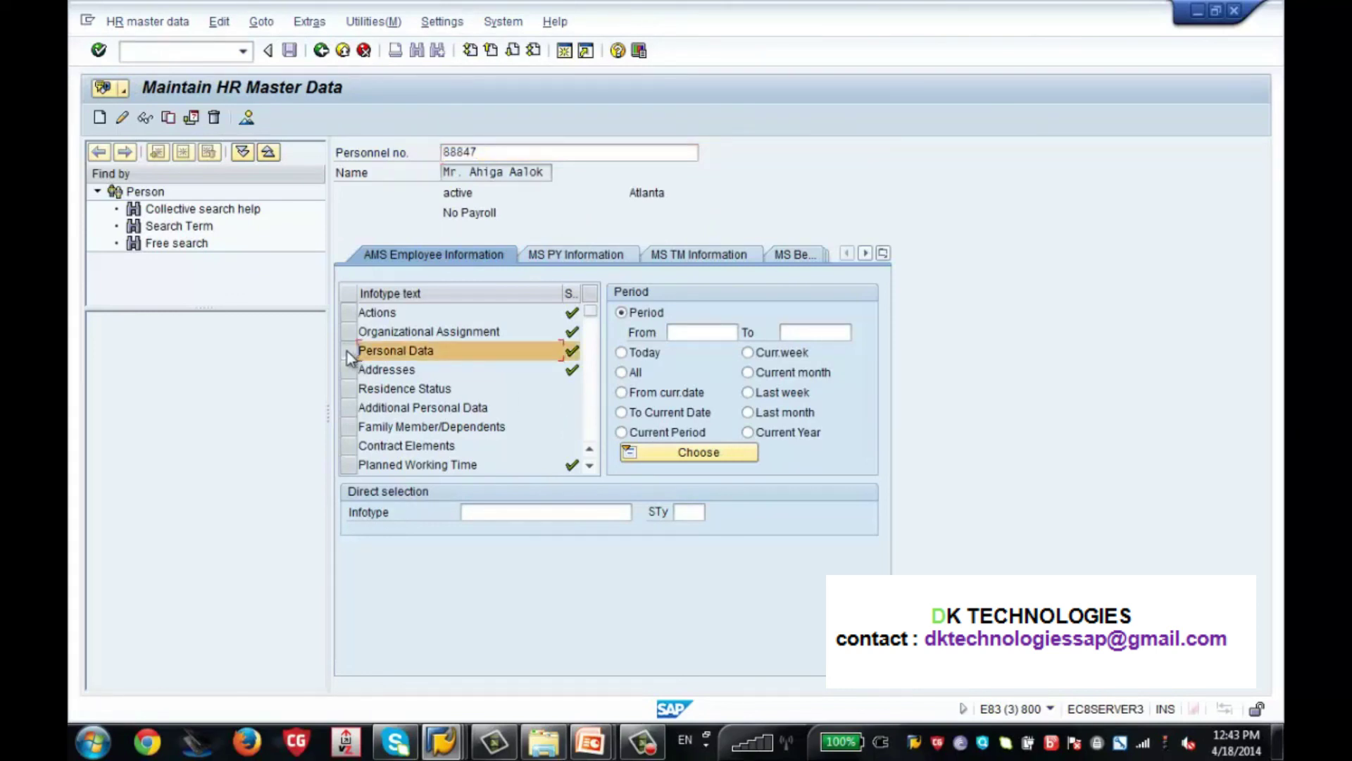
left_click(124, 118)
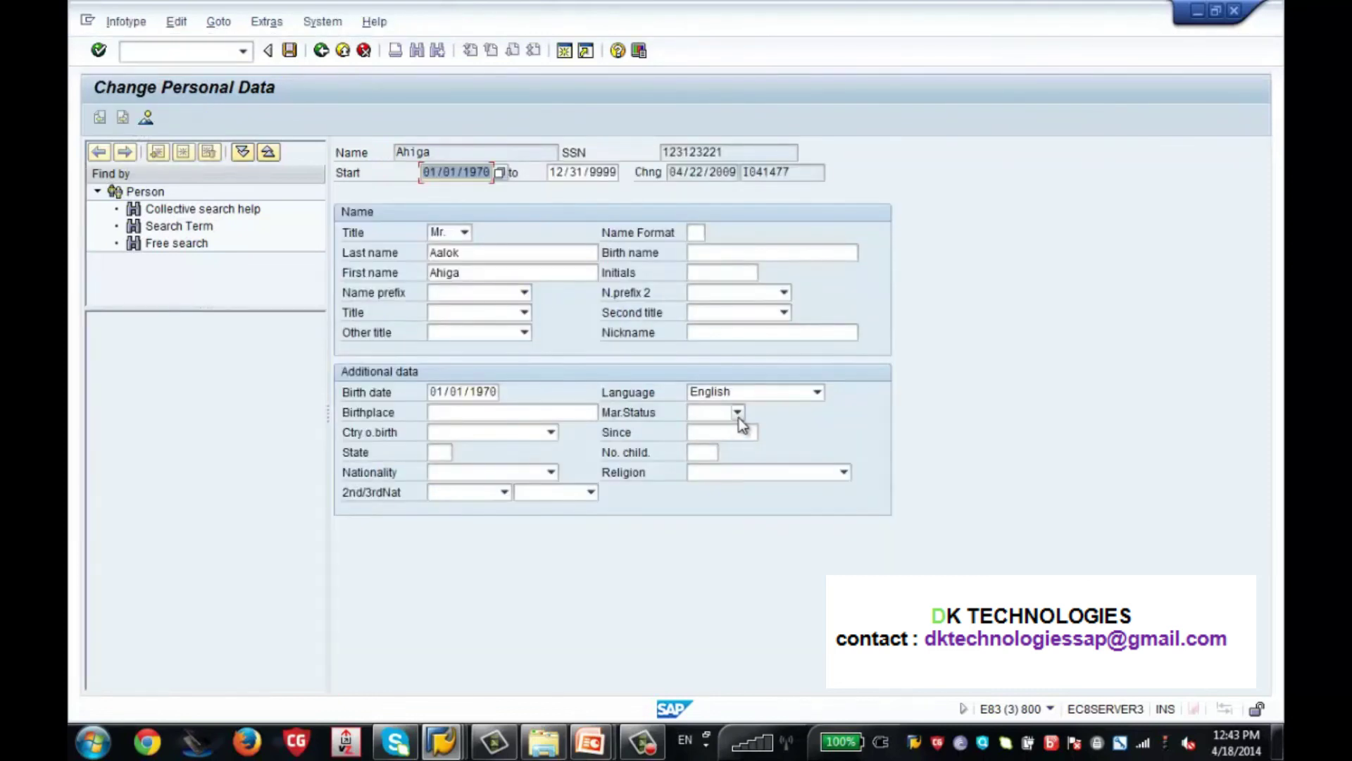
left_click(738, 412)
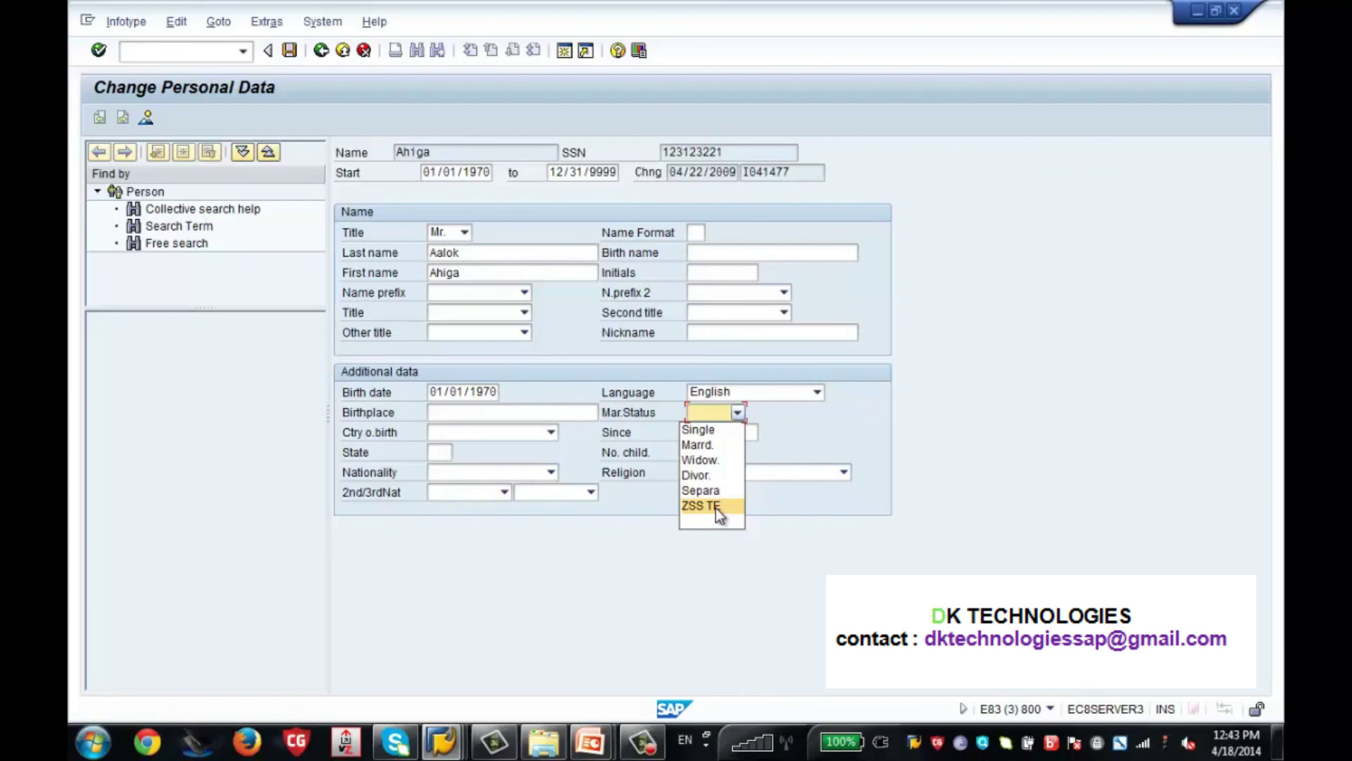
mouse_move(463, 740)
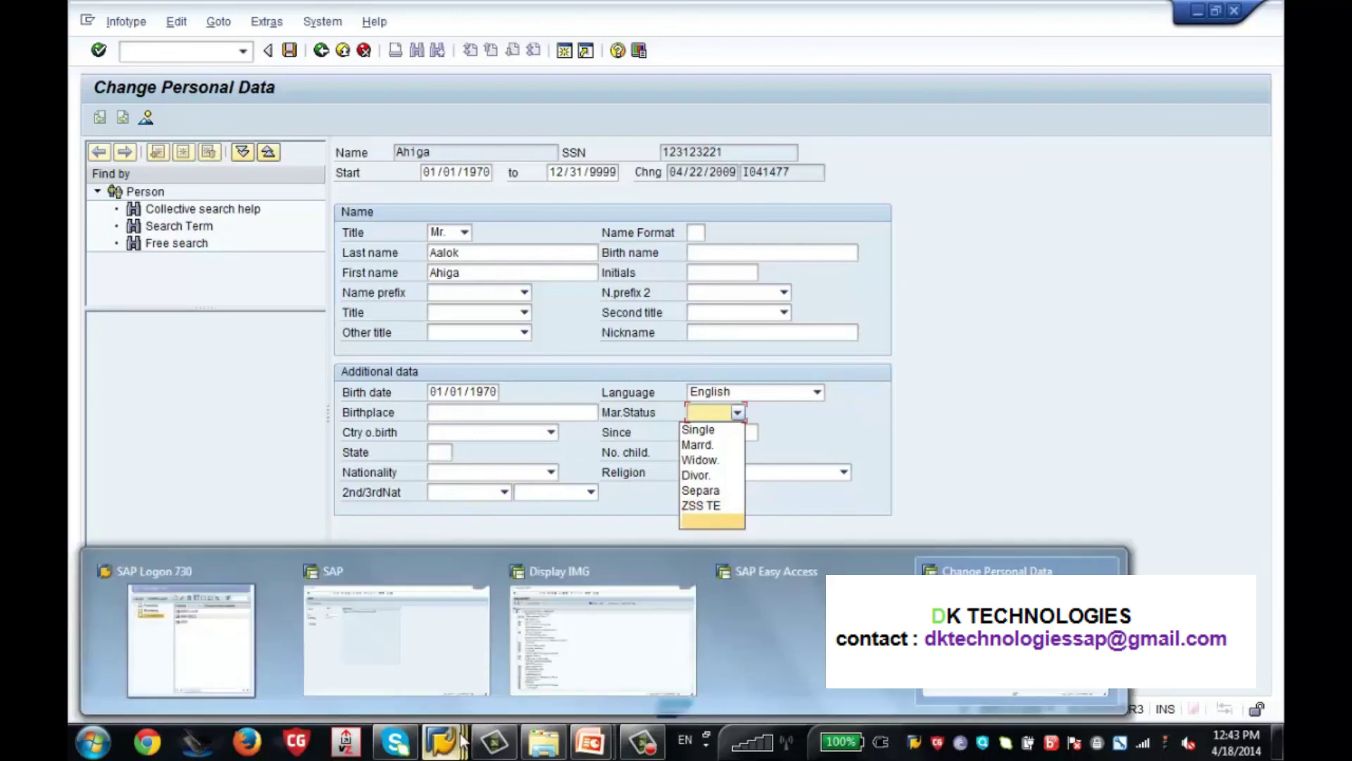
left_click(543, 691)
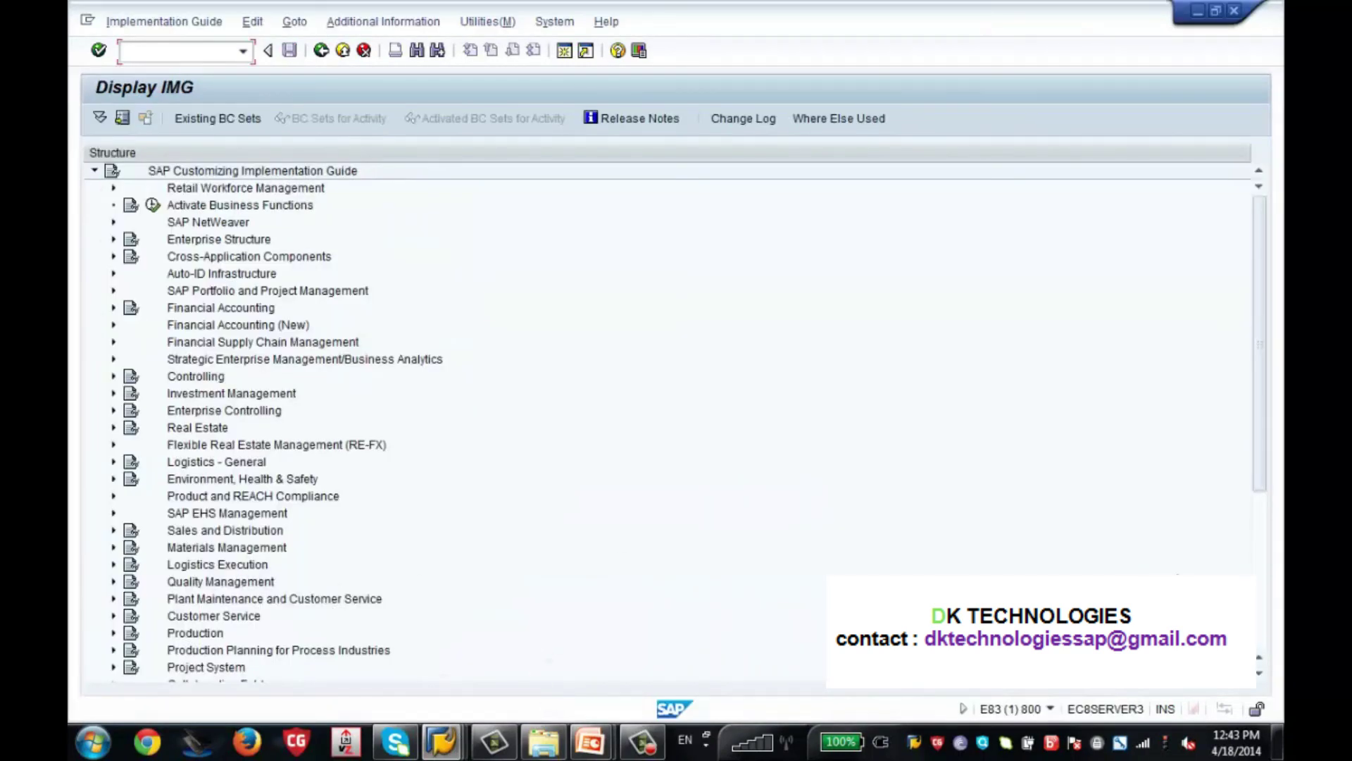
Run the IMG activity Create address types under Personnel Administration > Personal Data > Addresses.
left_click(1260, 583)
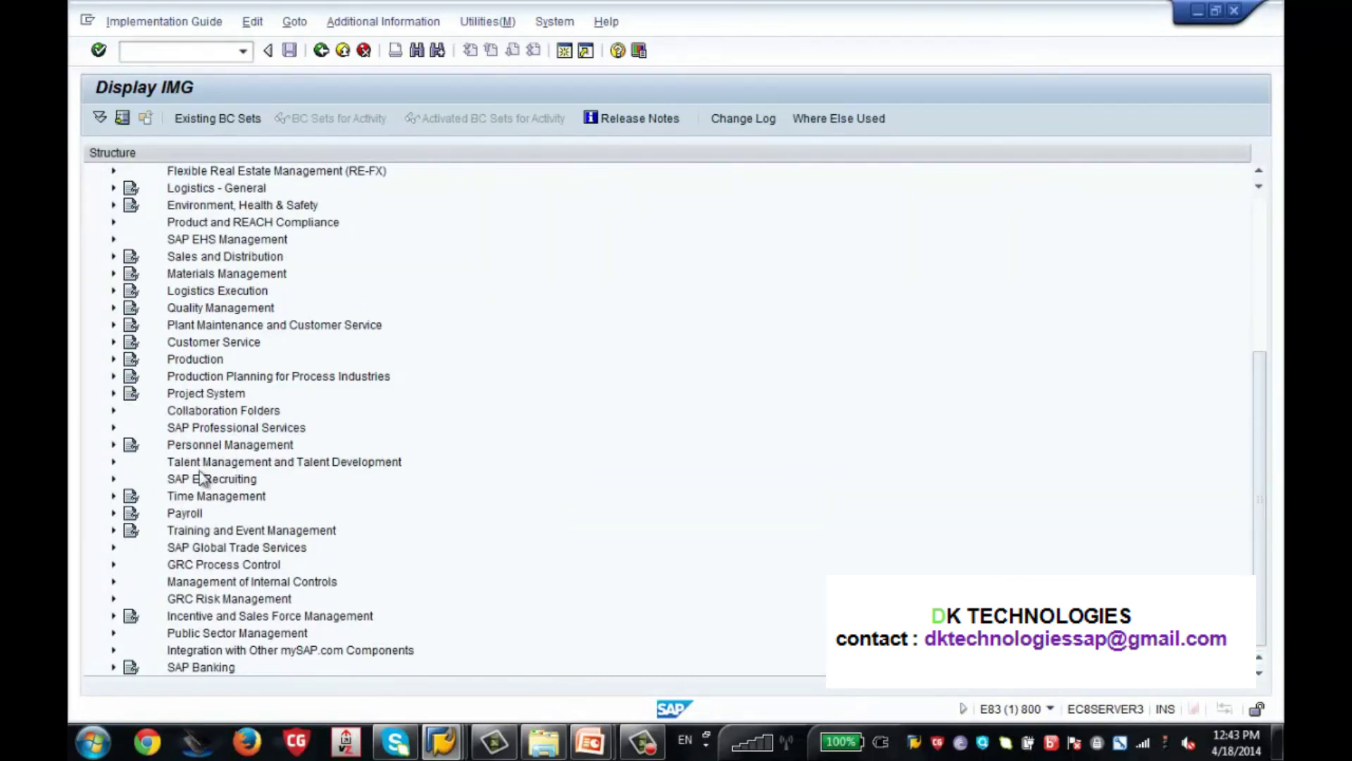
left_click(188, 448)
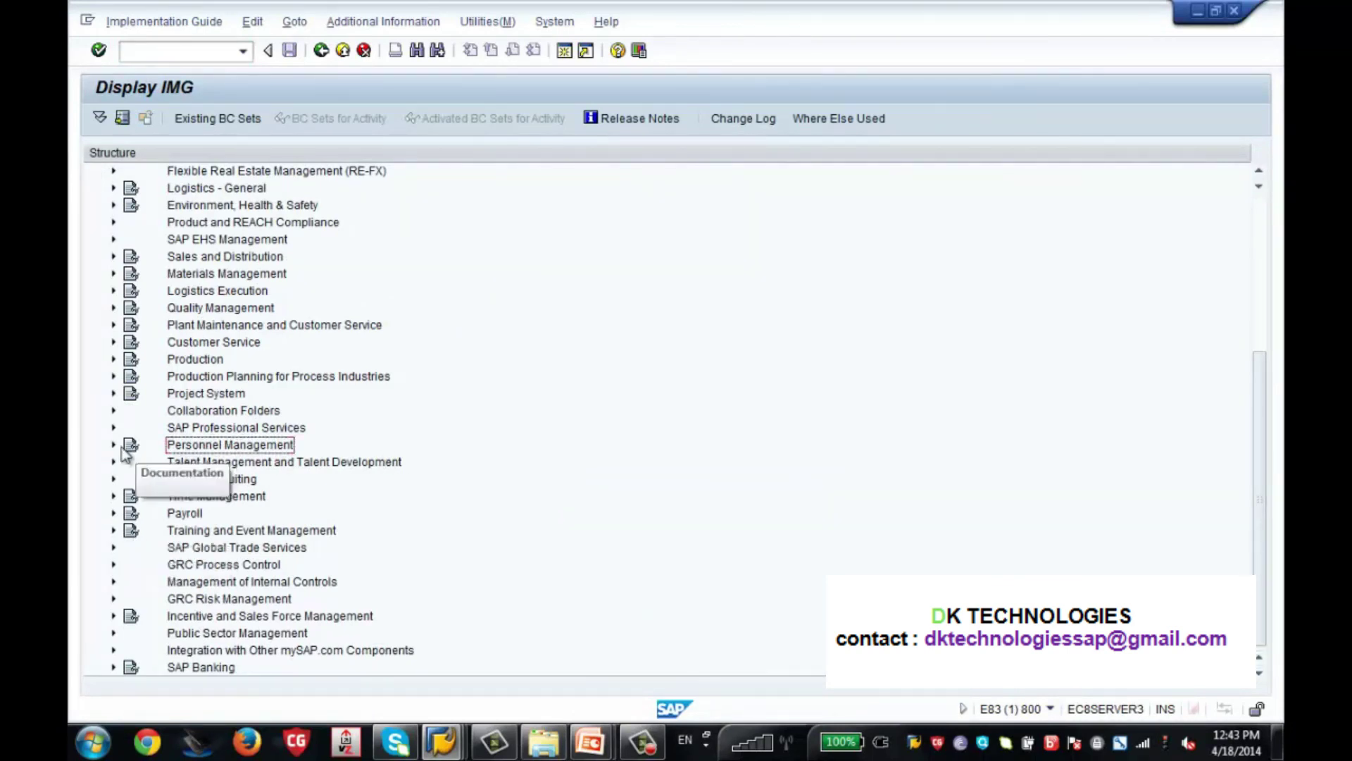
left_click(114, 445)
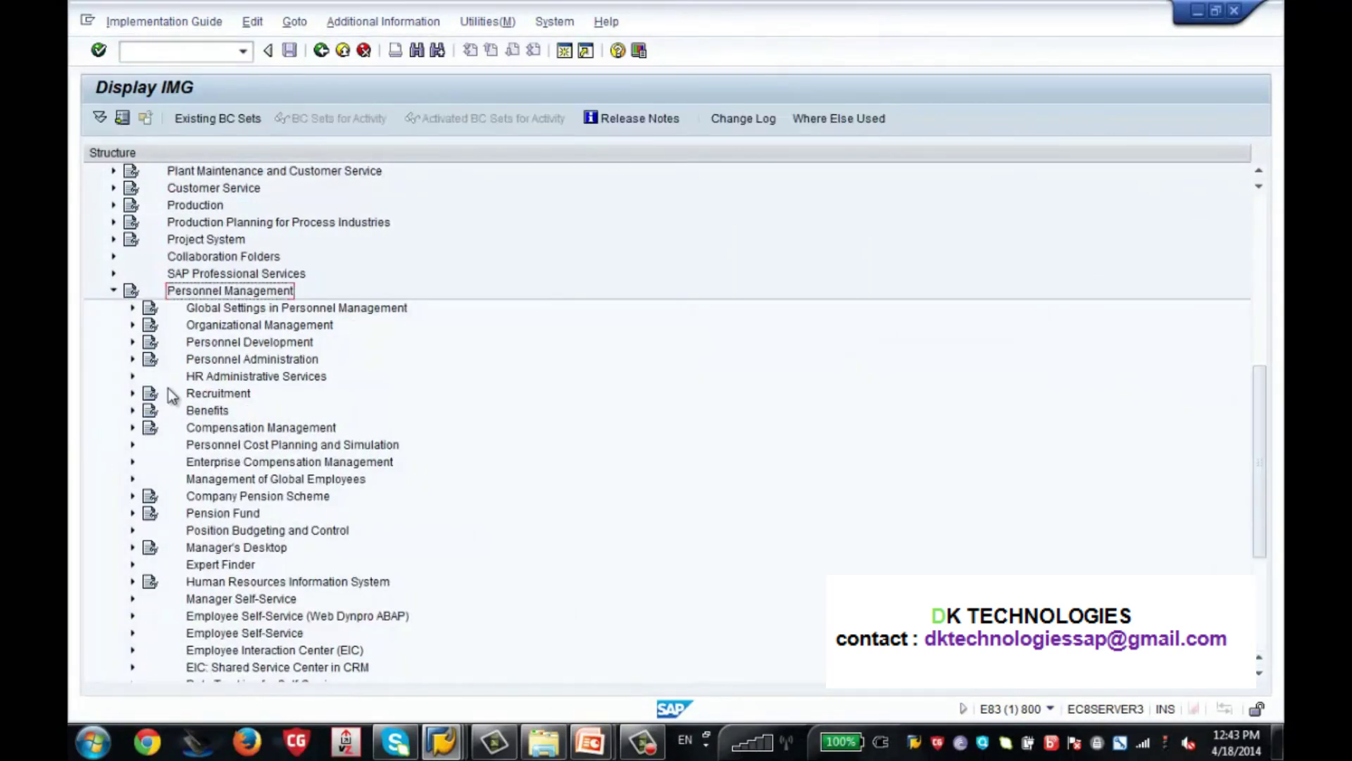
left_click(190, 360)
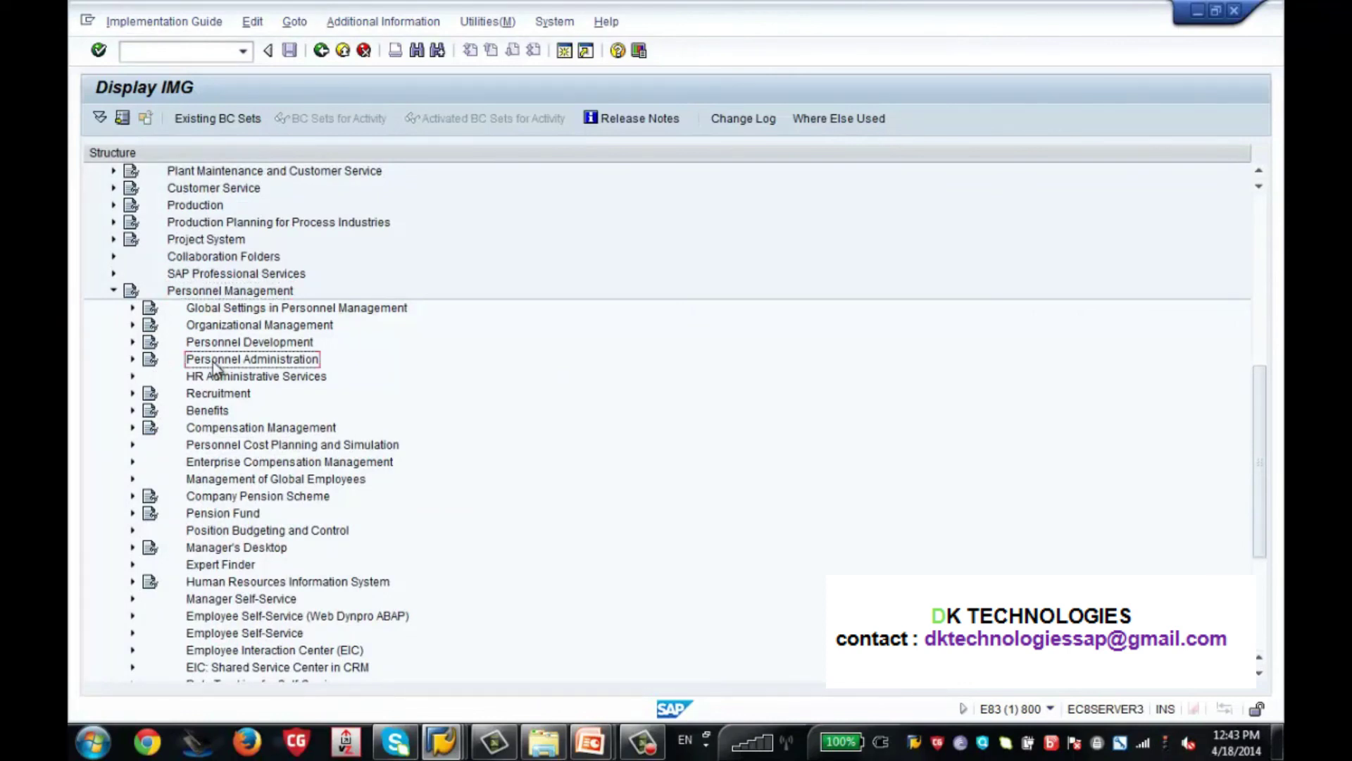
left_click(132, 360)
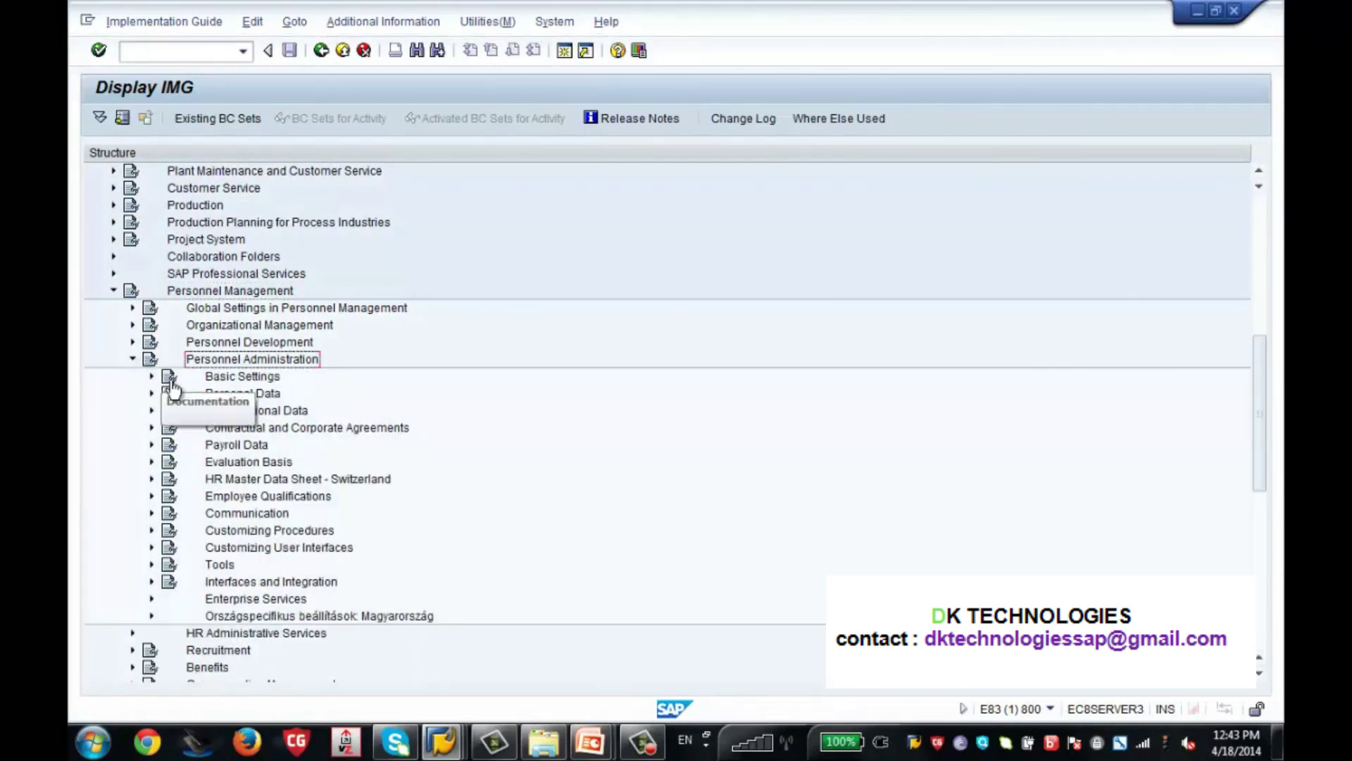
left_click(210, 394)
left_click(153, 395)
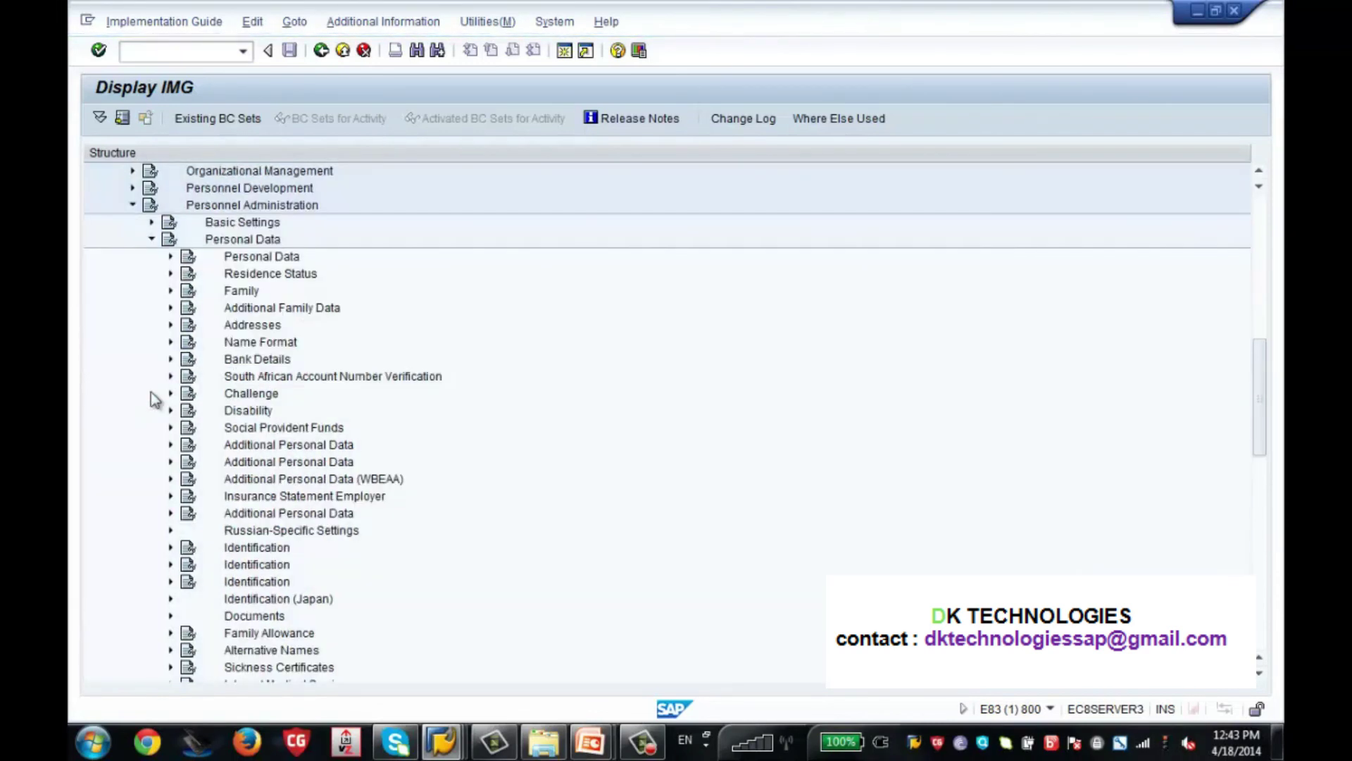
left_click(248, 326)
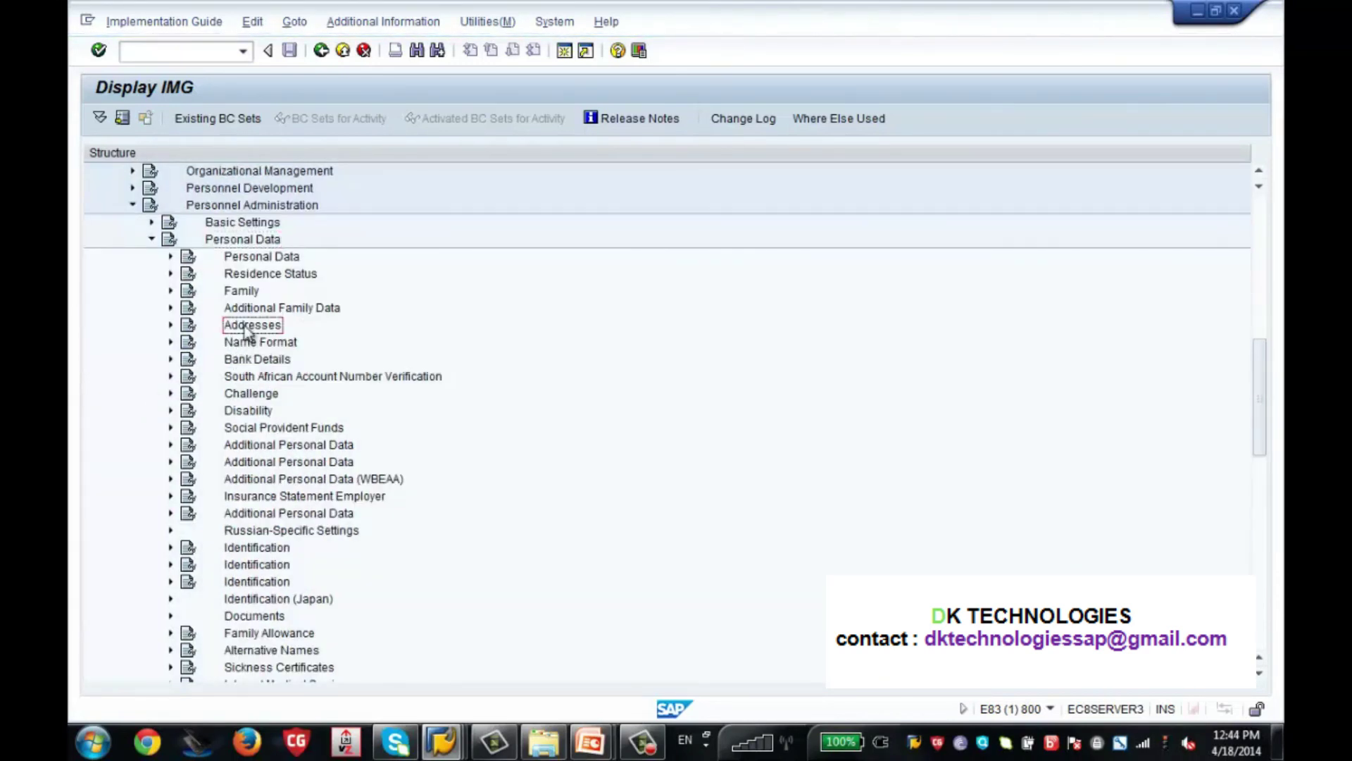
left_click(170, 325)
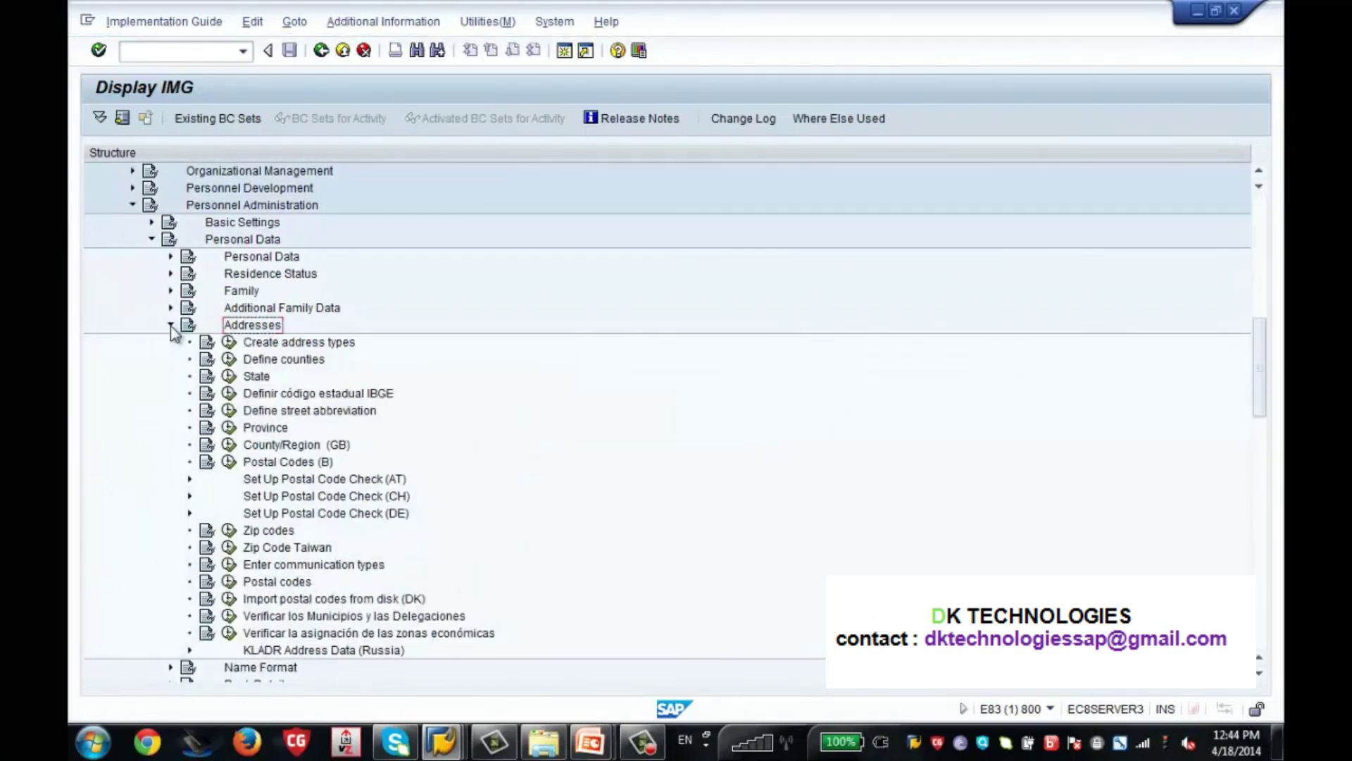
left_click(229, 342)
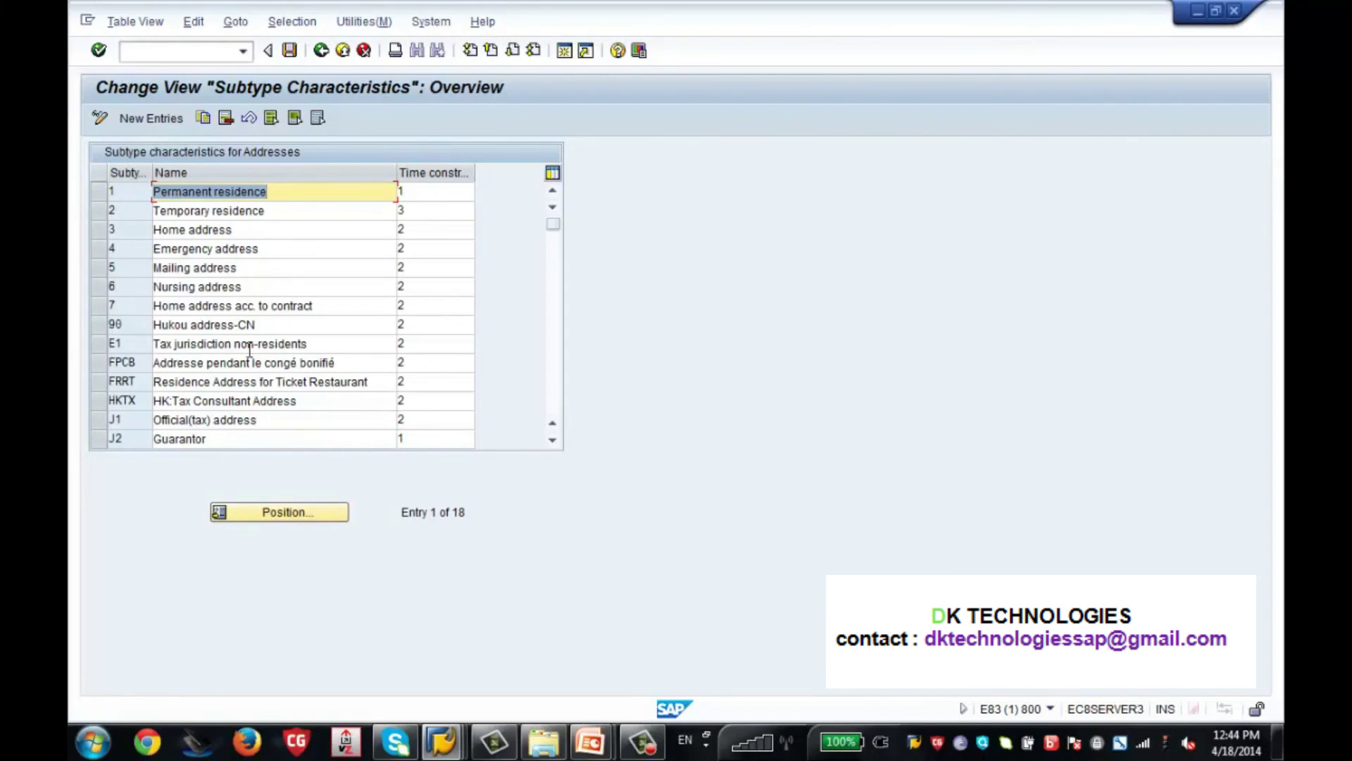
Leave Change Personal Data unsaved, enter infotype 0006 (Addresses) and list its subtypes.
mouse_move(453, 743)
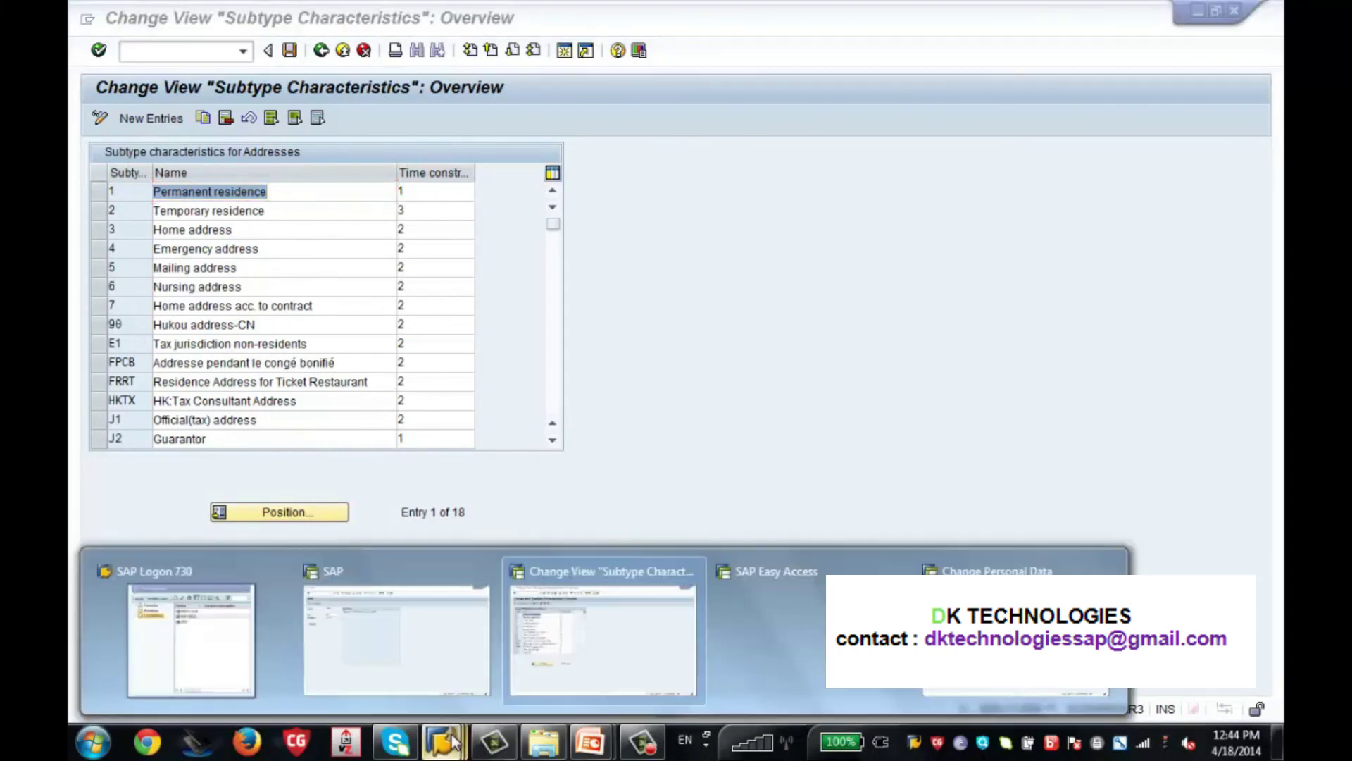
left_click(1014, 630)
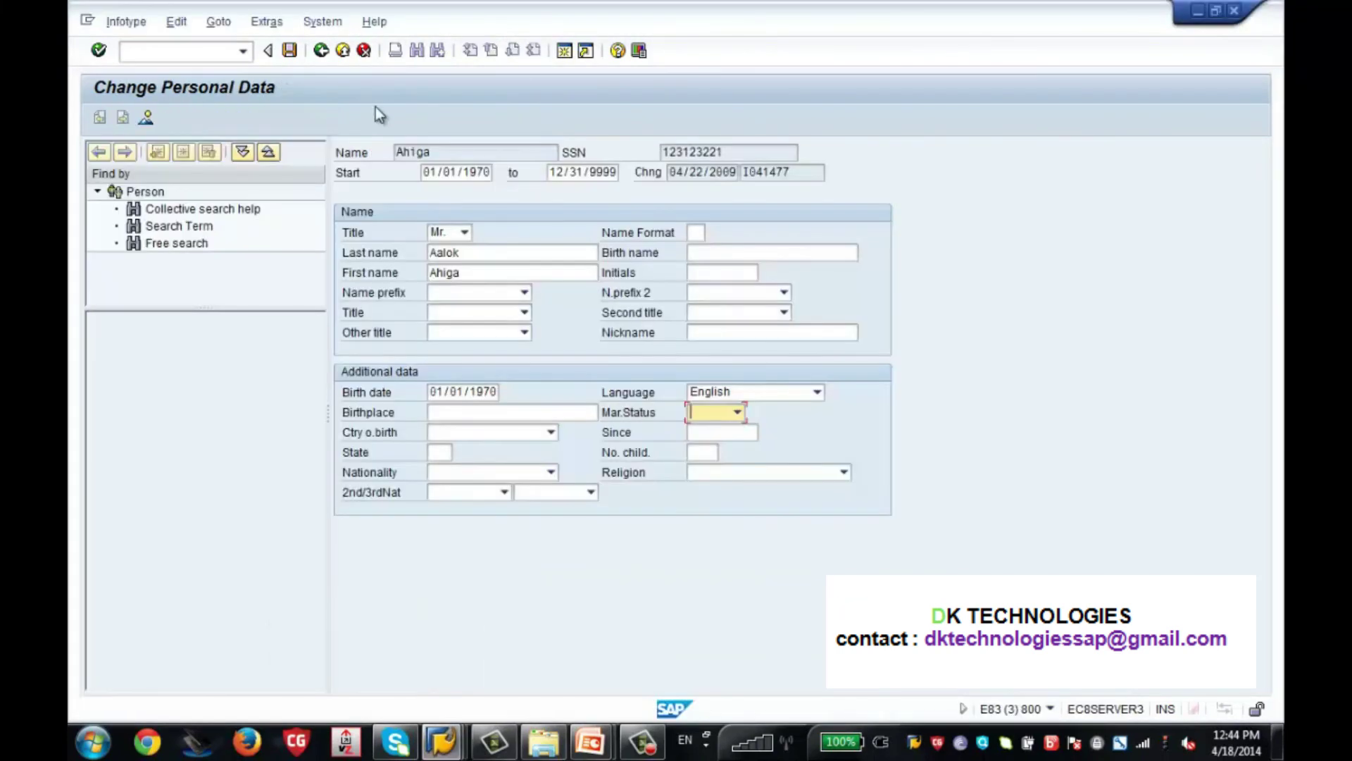
left_click(321, 50)
left_click_drag(547, 512, 357, 500)
type("0006")
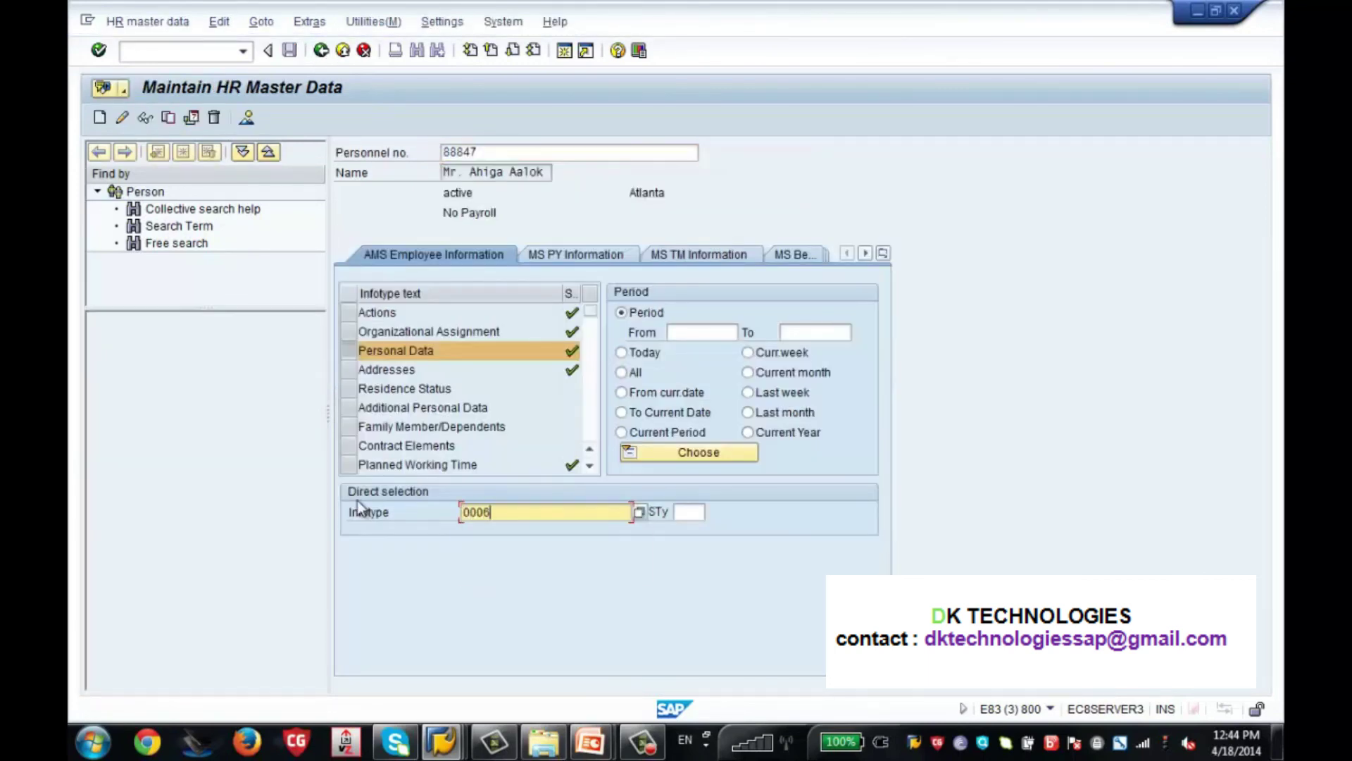
key("Return")
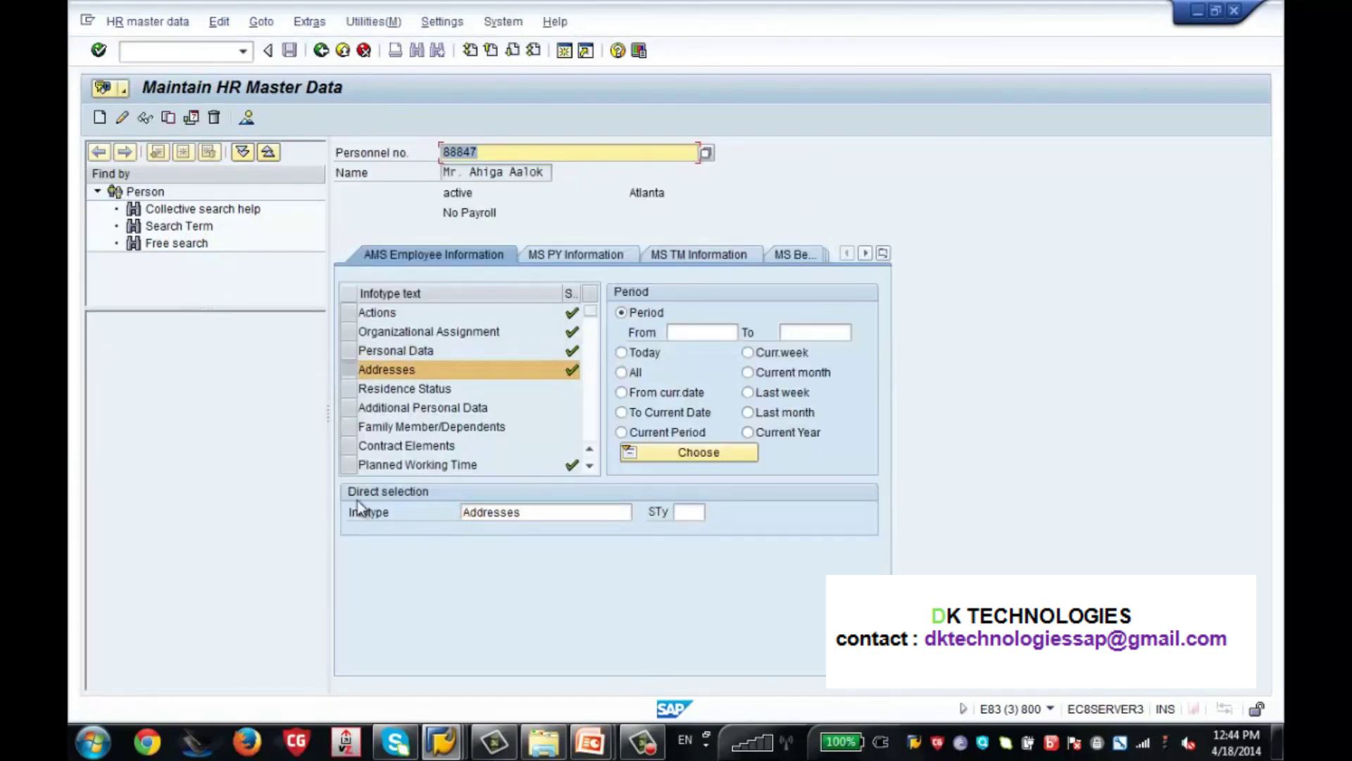
left_click(689, 511)
key("Return")
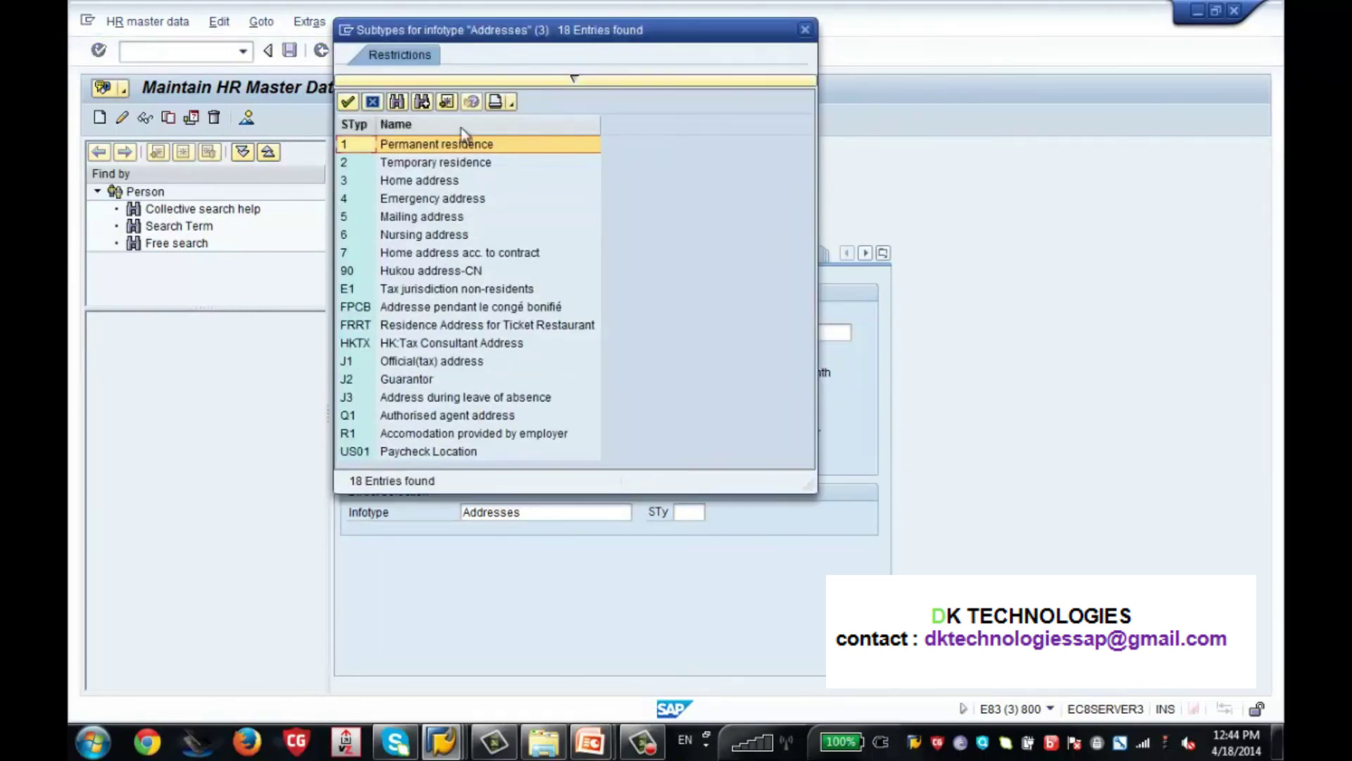
Compare the employee's 18 address subtypes with the Subtype Characteristics table.
mouse_move(442, 741)
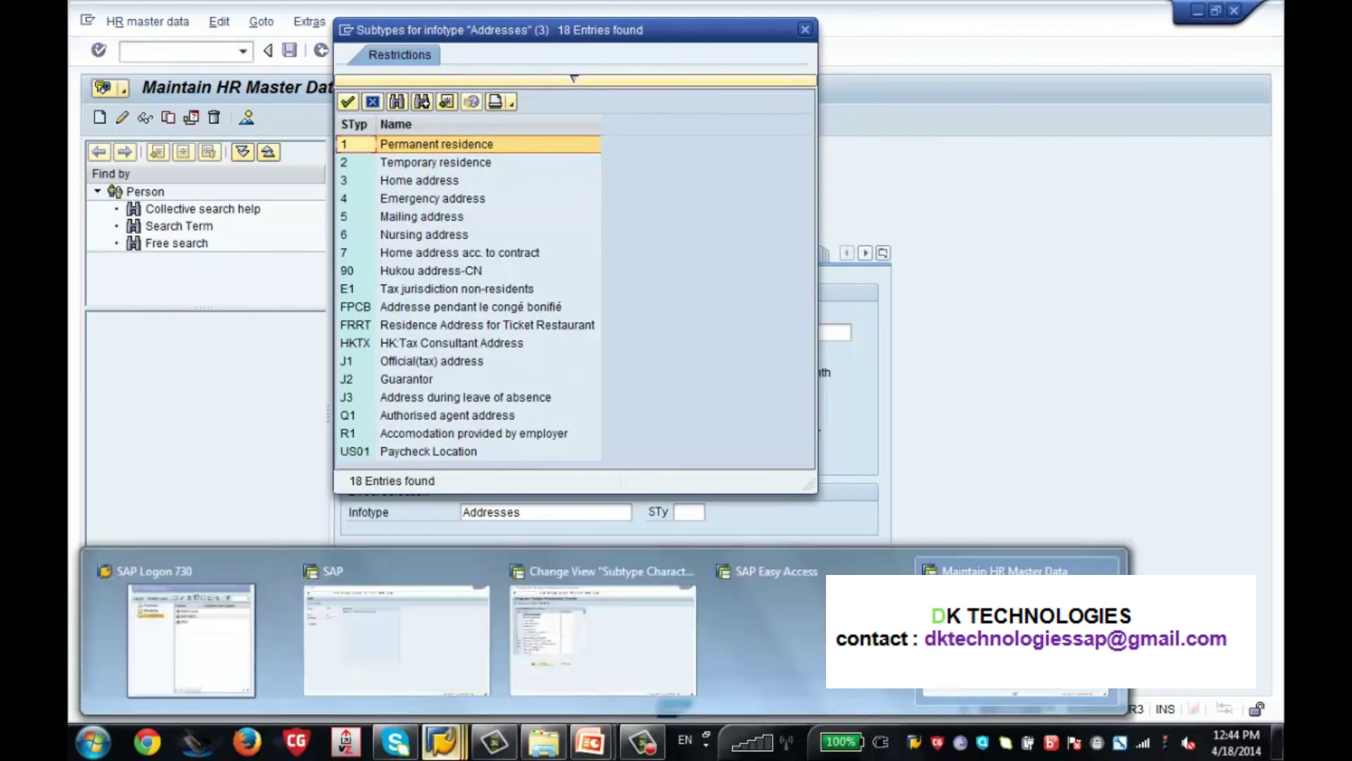
left_click(538, 679)
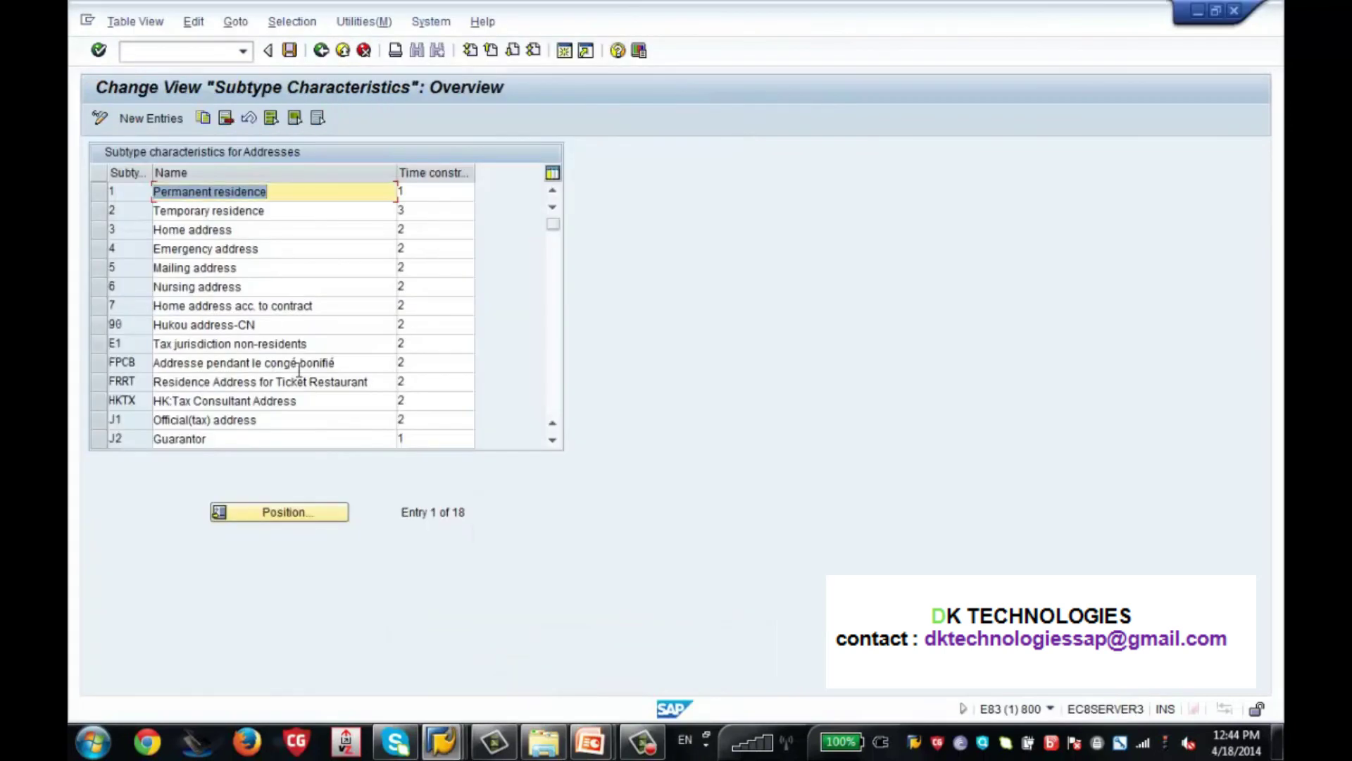
mouse_move(442, 741)
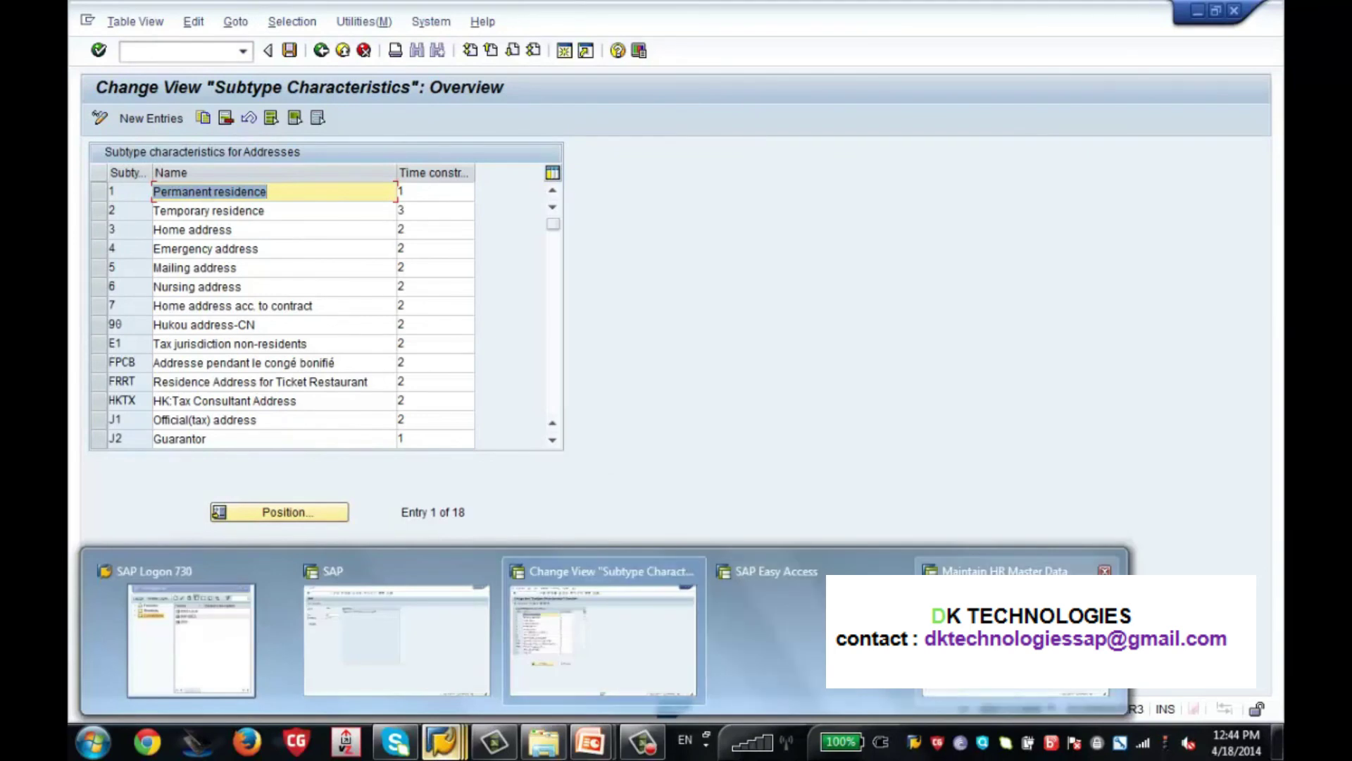
left_click(1014, 634)
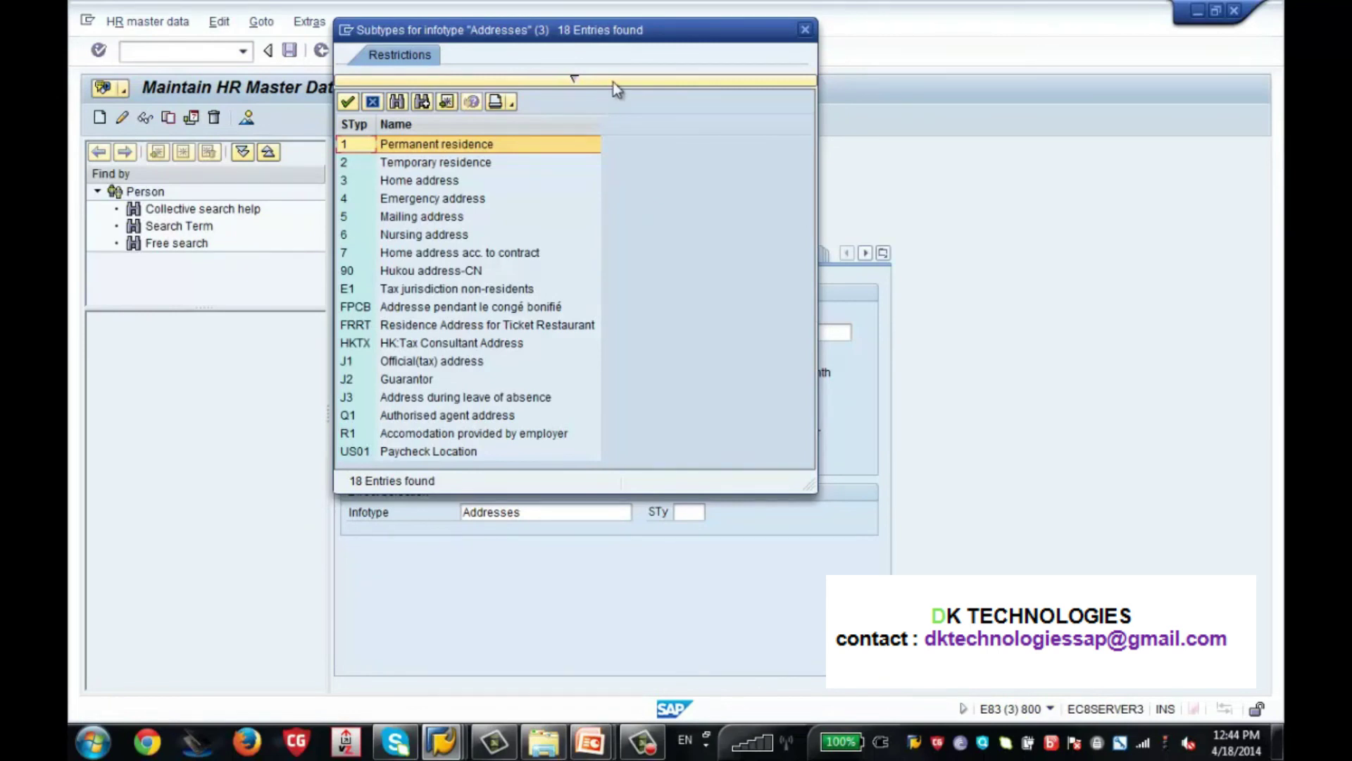
left_click_drag(646, 39, 871, 82)
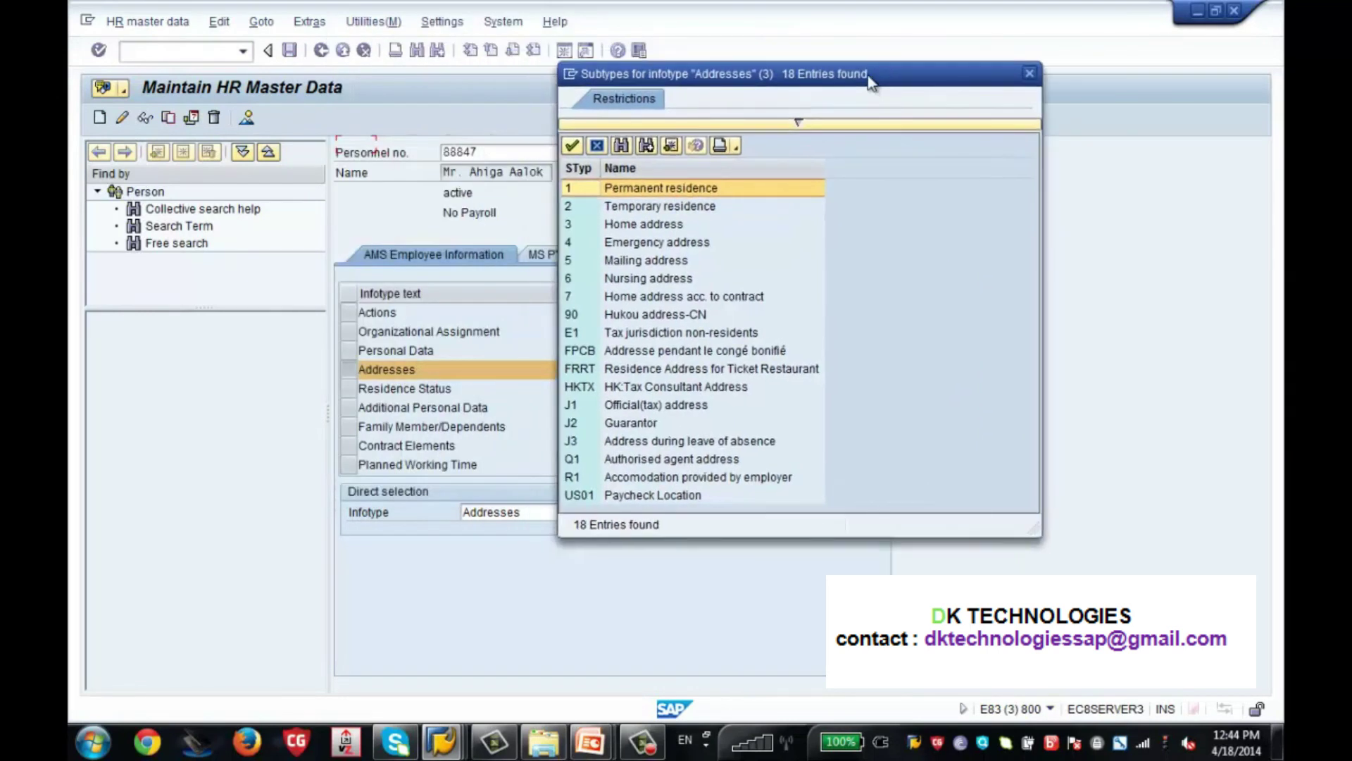